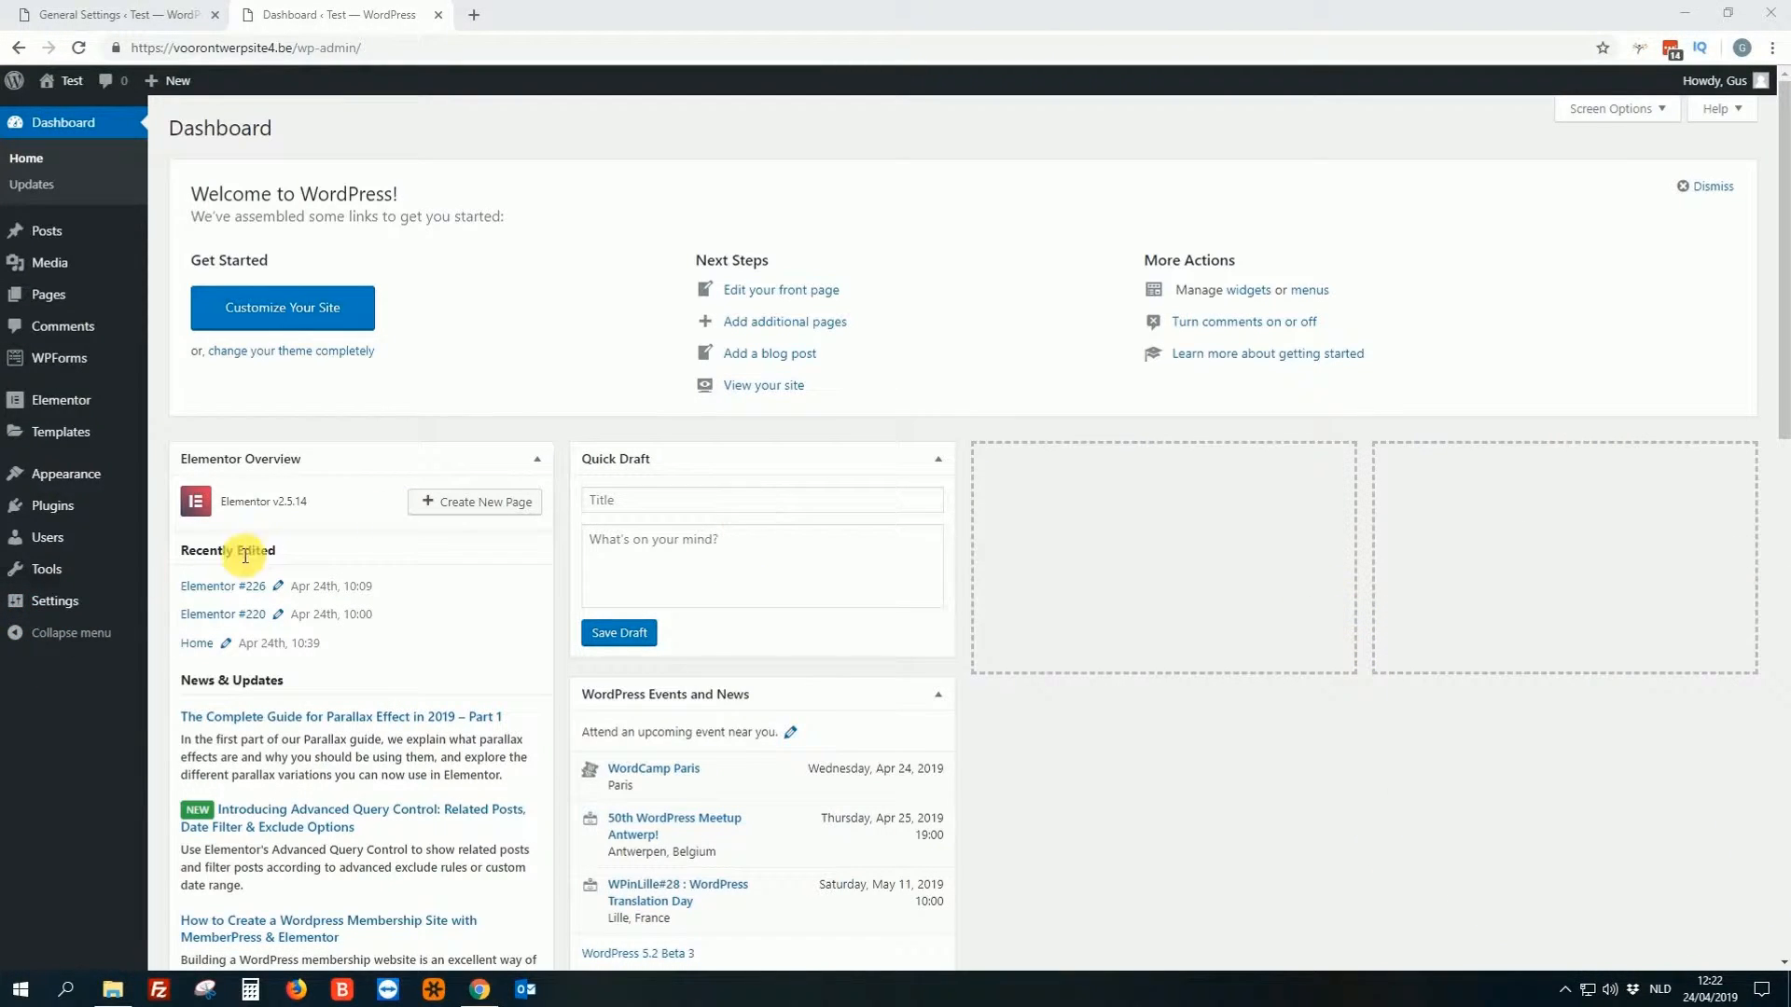
Open the general settings and look over the site tagline and the list of available site languages.
{"action": "mouse_move", "coordinate": [60, 600]}
{"action": "left_click", "coordinate": [173, 611]}
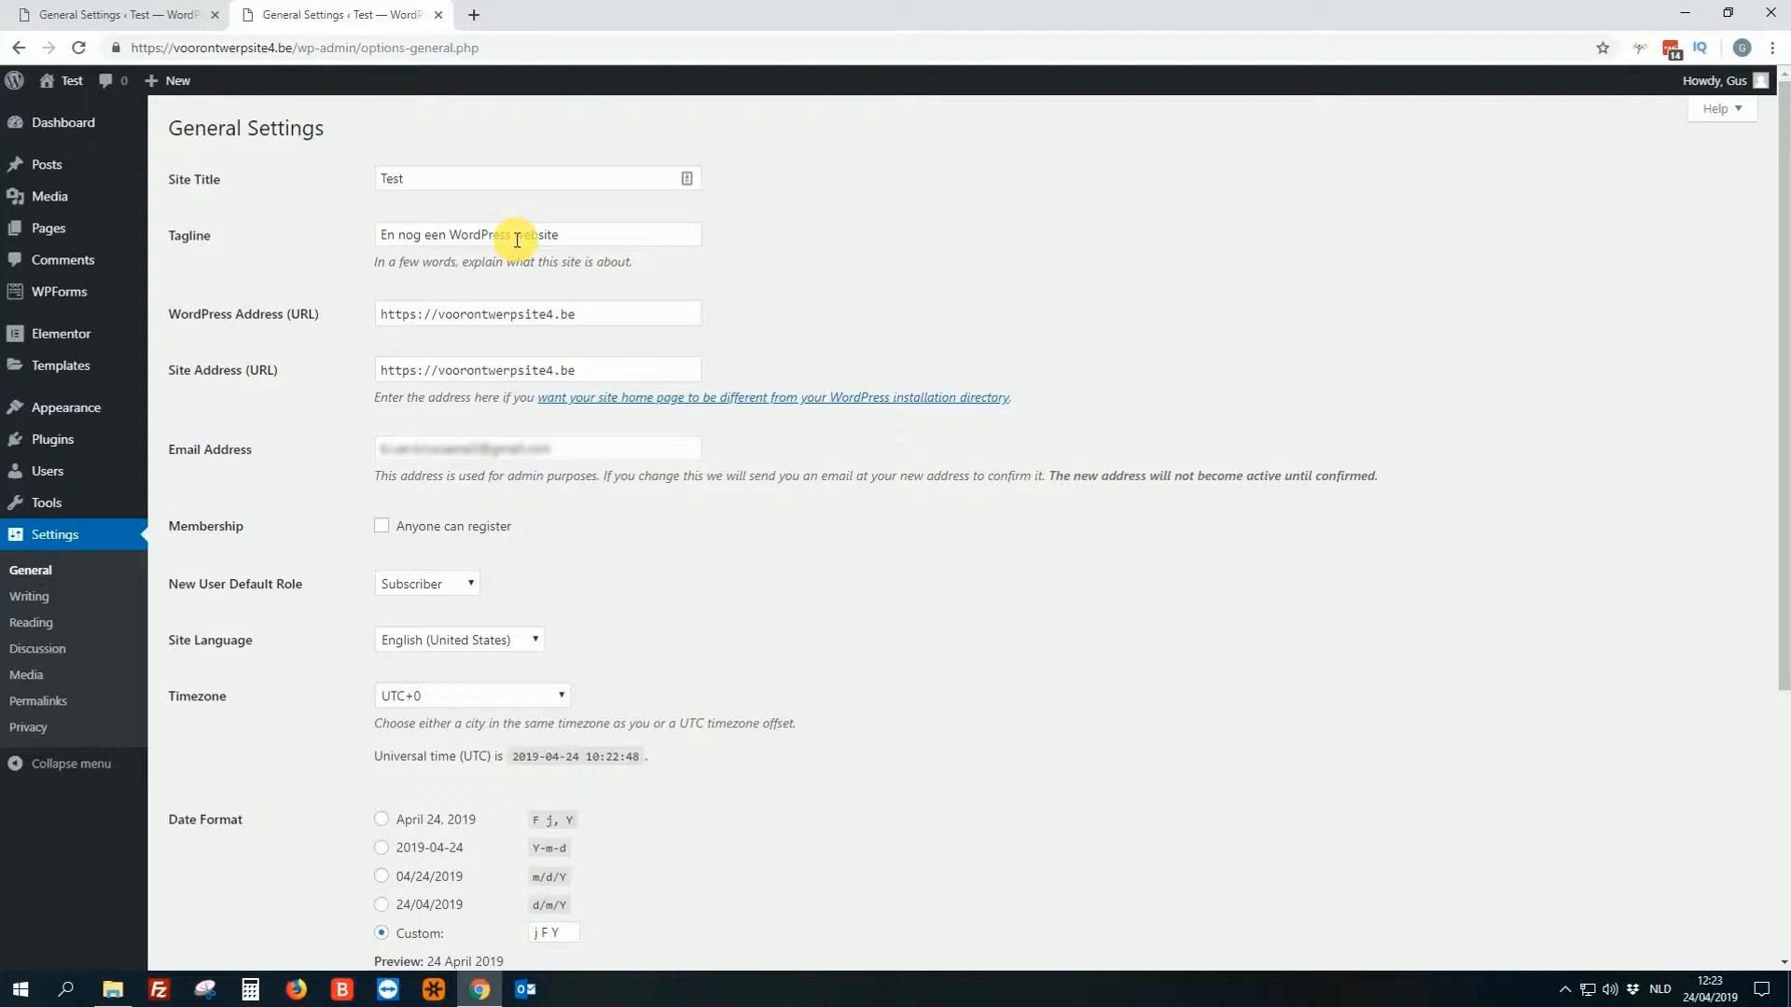
{"action": "left_click_drag", "start_coordinate": [579, 234], "coordinate": [360, 237]}
{"action": "left_click", "coordinate": [837, 259]}
{"action": "scroll", "coordinate": [634, 420], "scroll_direction": "down", "scroll_amount": 2}
{"action": "scroll", "coordinate": [568, 413], "scroll_direction": "down", "scroll_amount": 1}
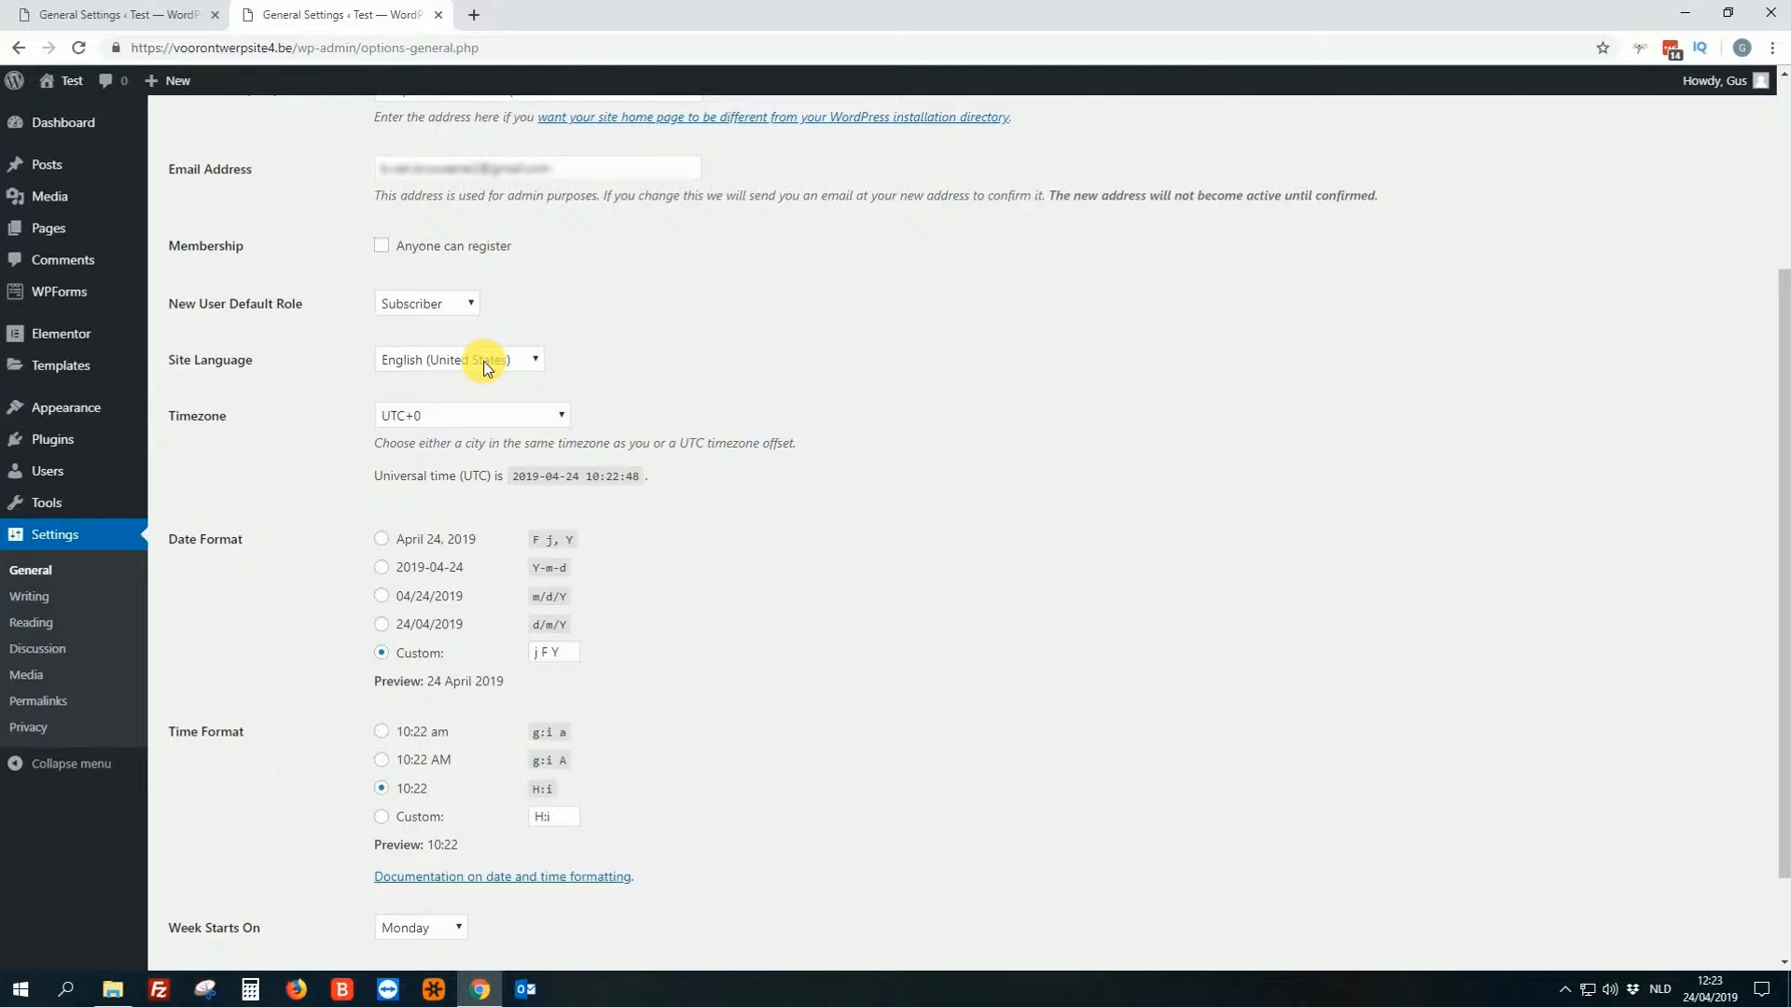
{"action": "left_click", "coordinate": [485, 362]}
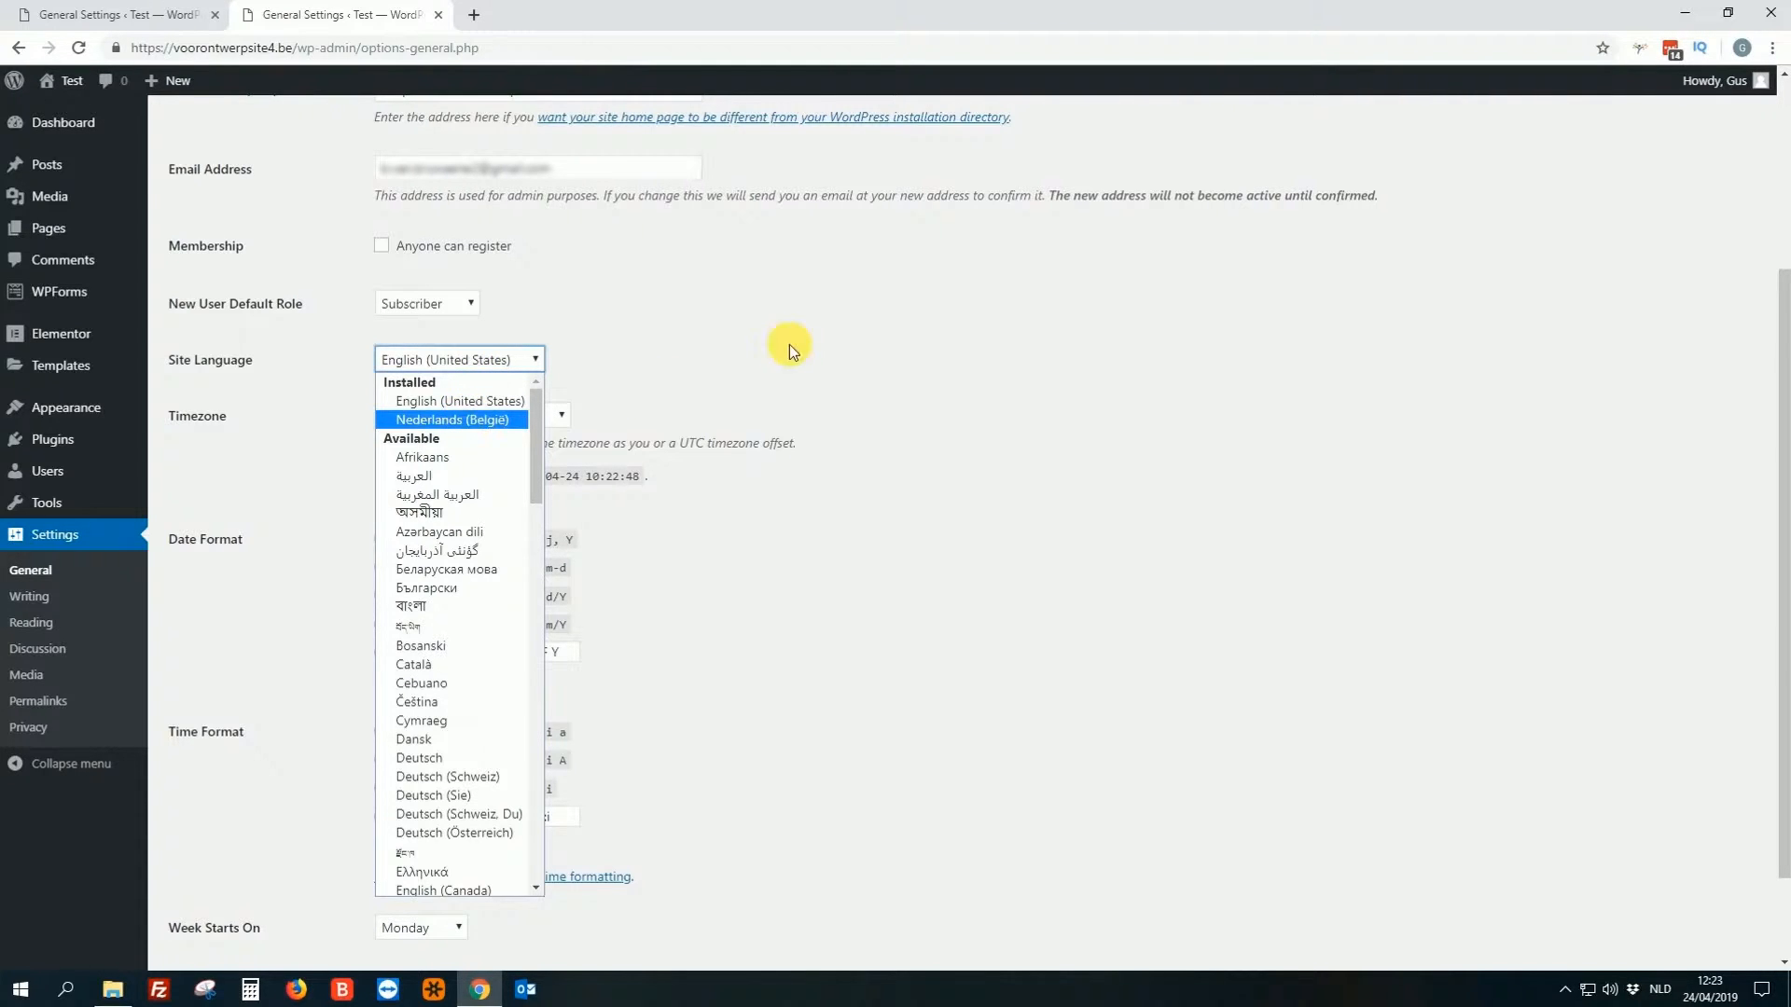
{"action": "scroll", "coordinate": [471, 560], "scroll_direction": "down", "scroll_amount": 8}
{"action": "left_click", "coordinate": [862, 336]}
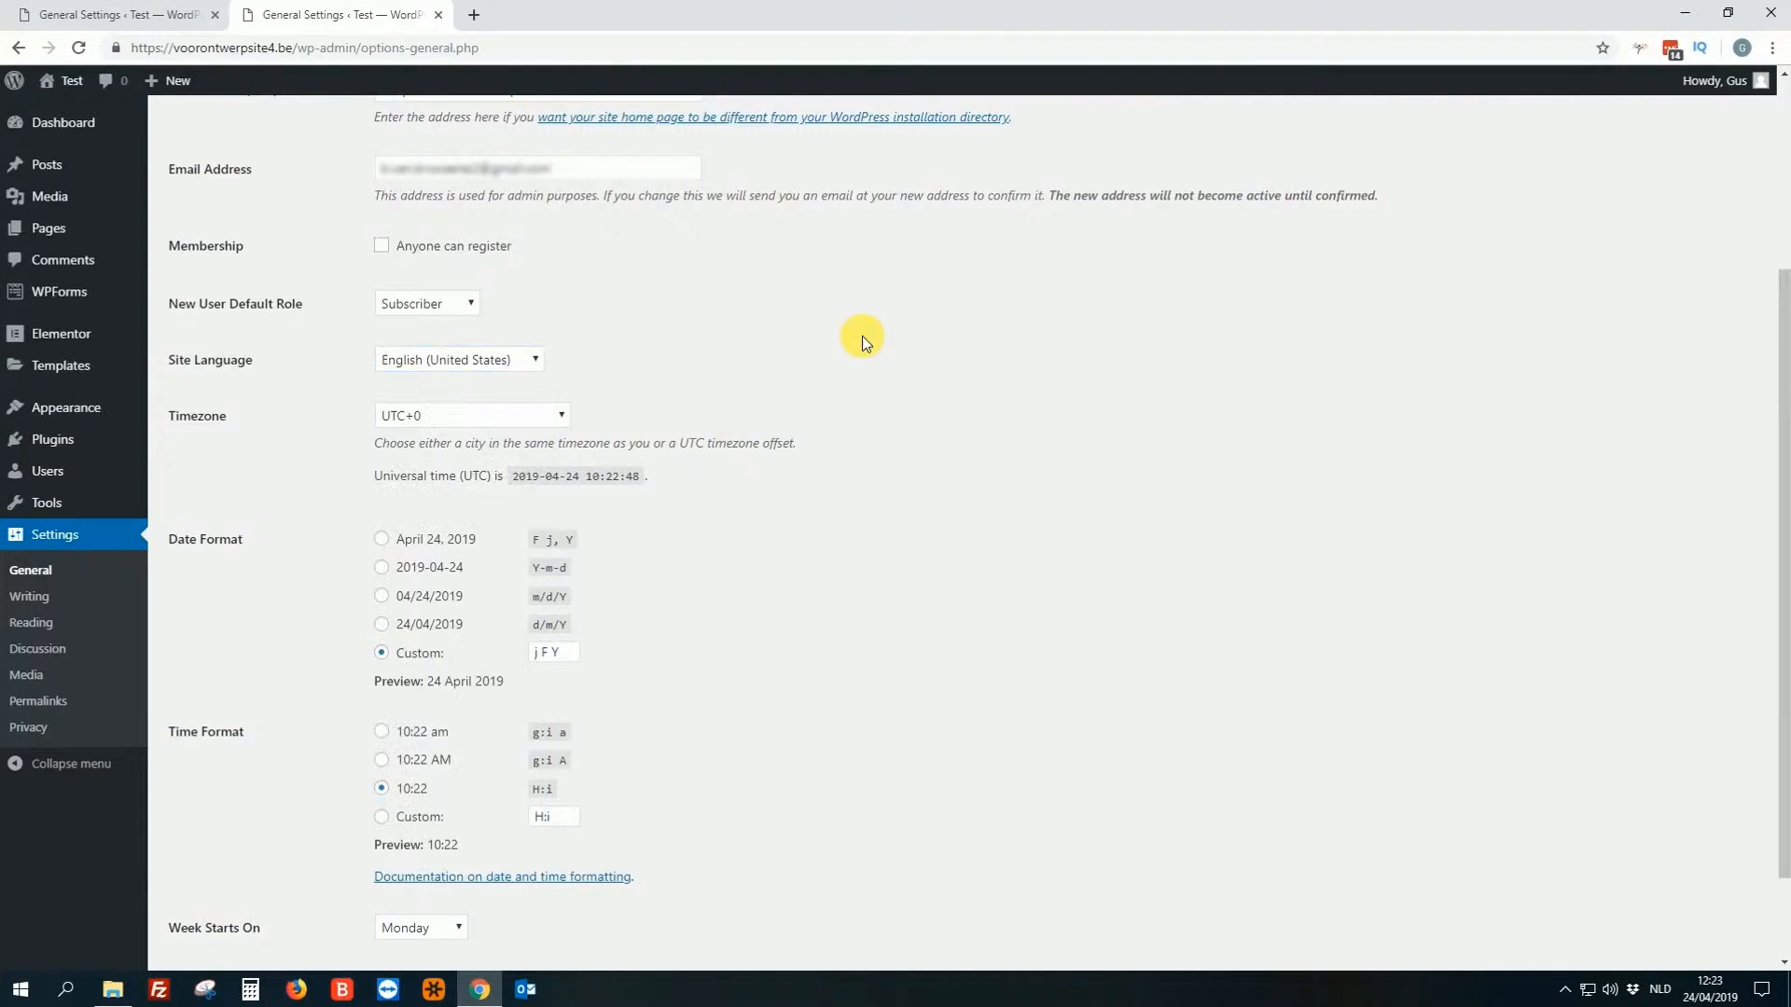
Set the site's timezone to Brussels and save the general settings.
{"action": "scroll", "coordinate": [559, 364], "scroll_direction": "down", "scroll_amount": 1}
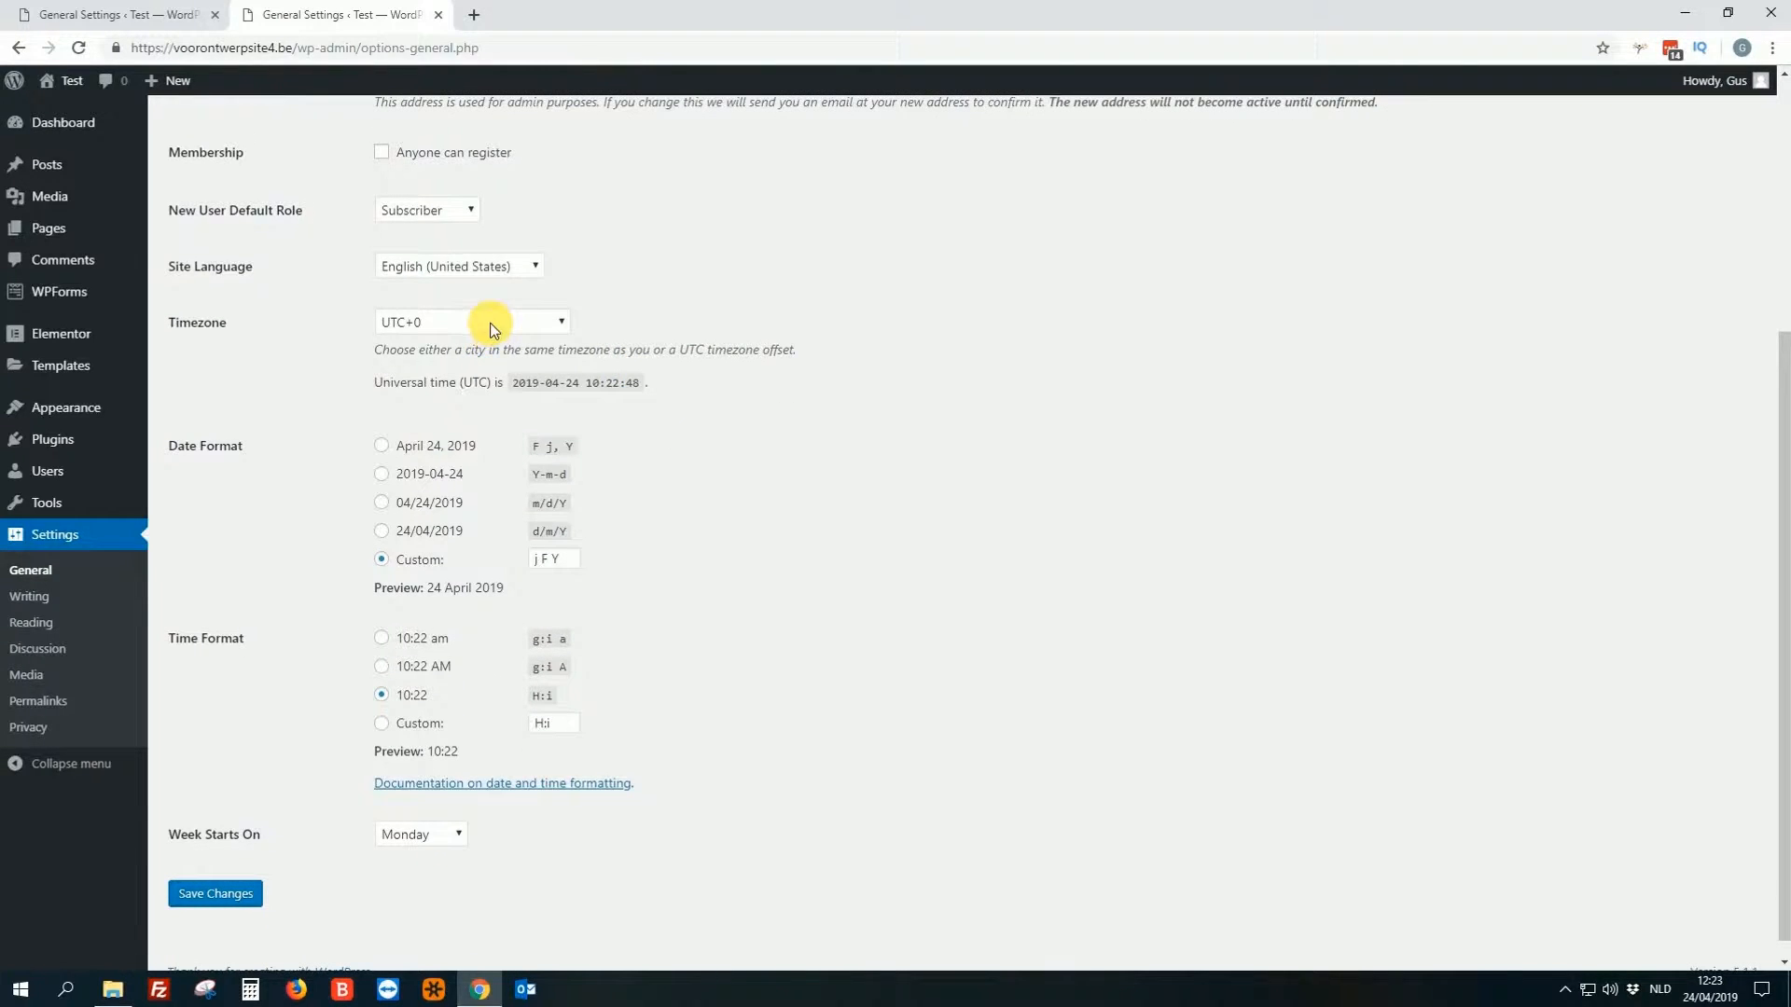
{"action": "left_click", "coordinate": [488, 326]}
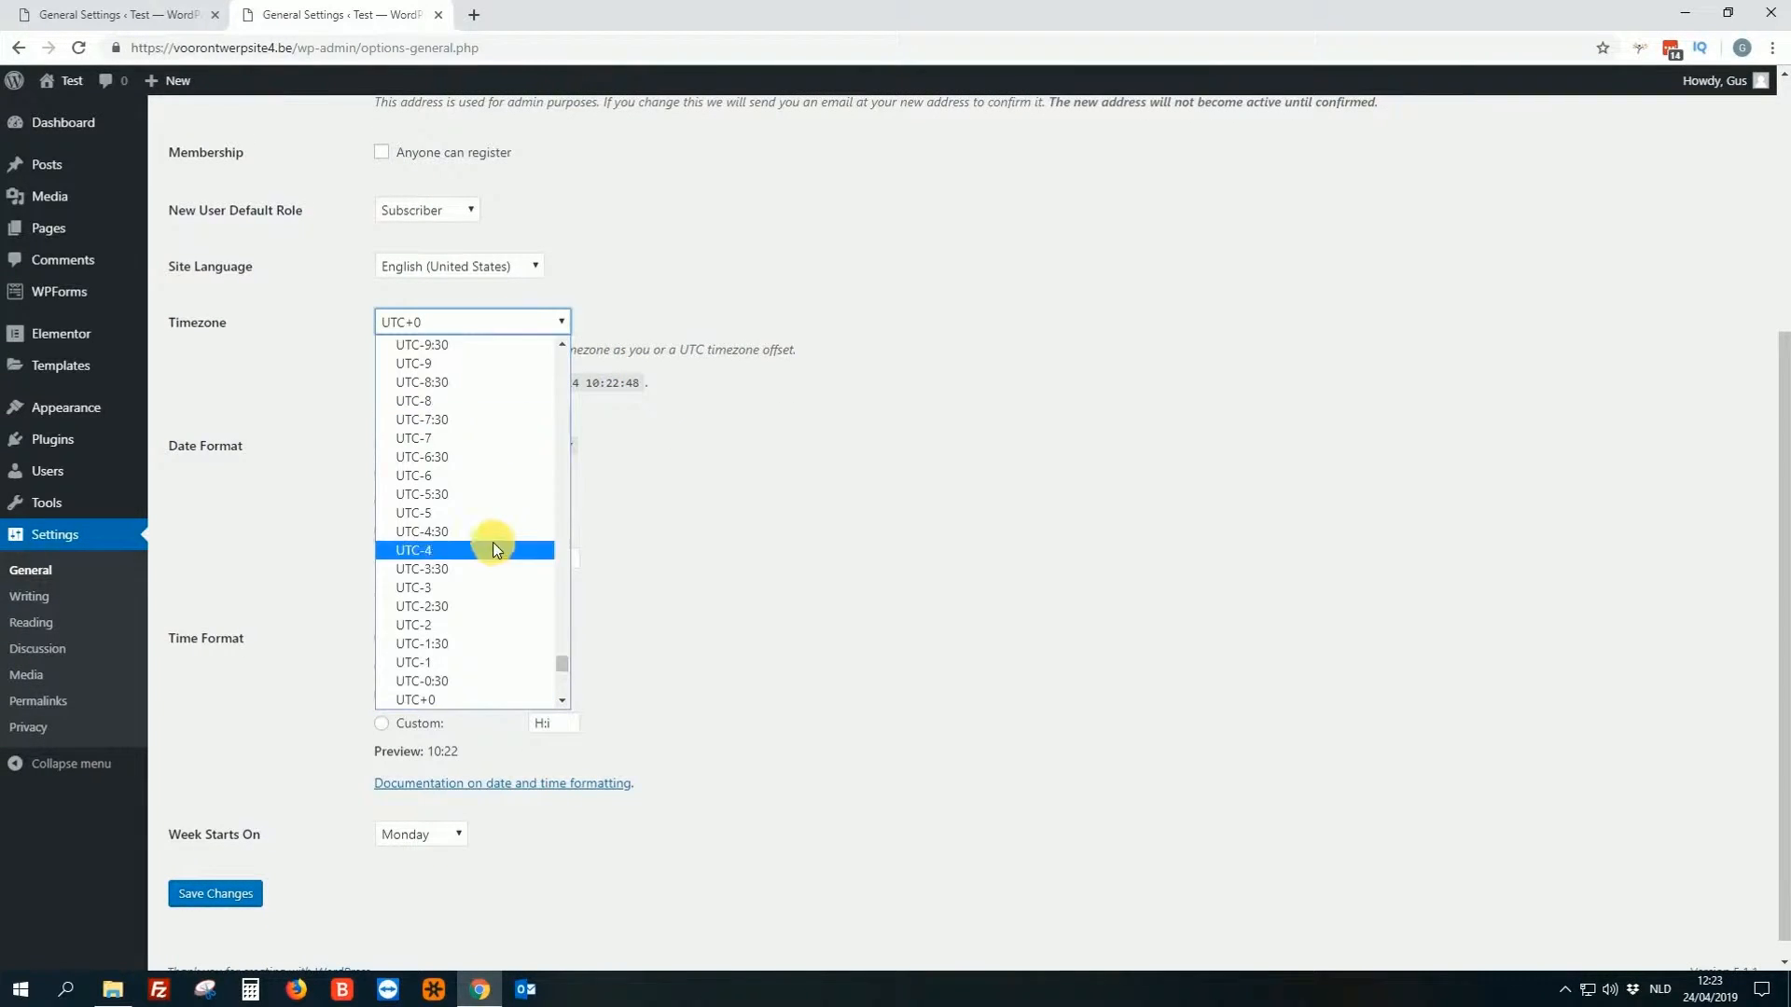
{"action": "scroll", "coordinate": [500, 568], "scroll_direction": "up", "scroll_amount": 10}
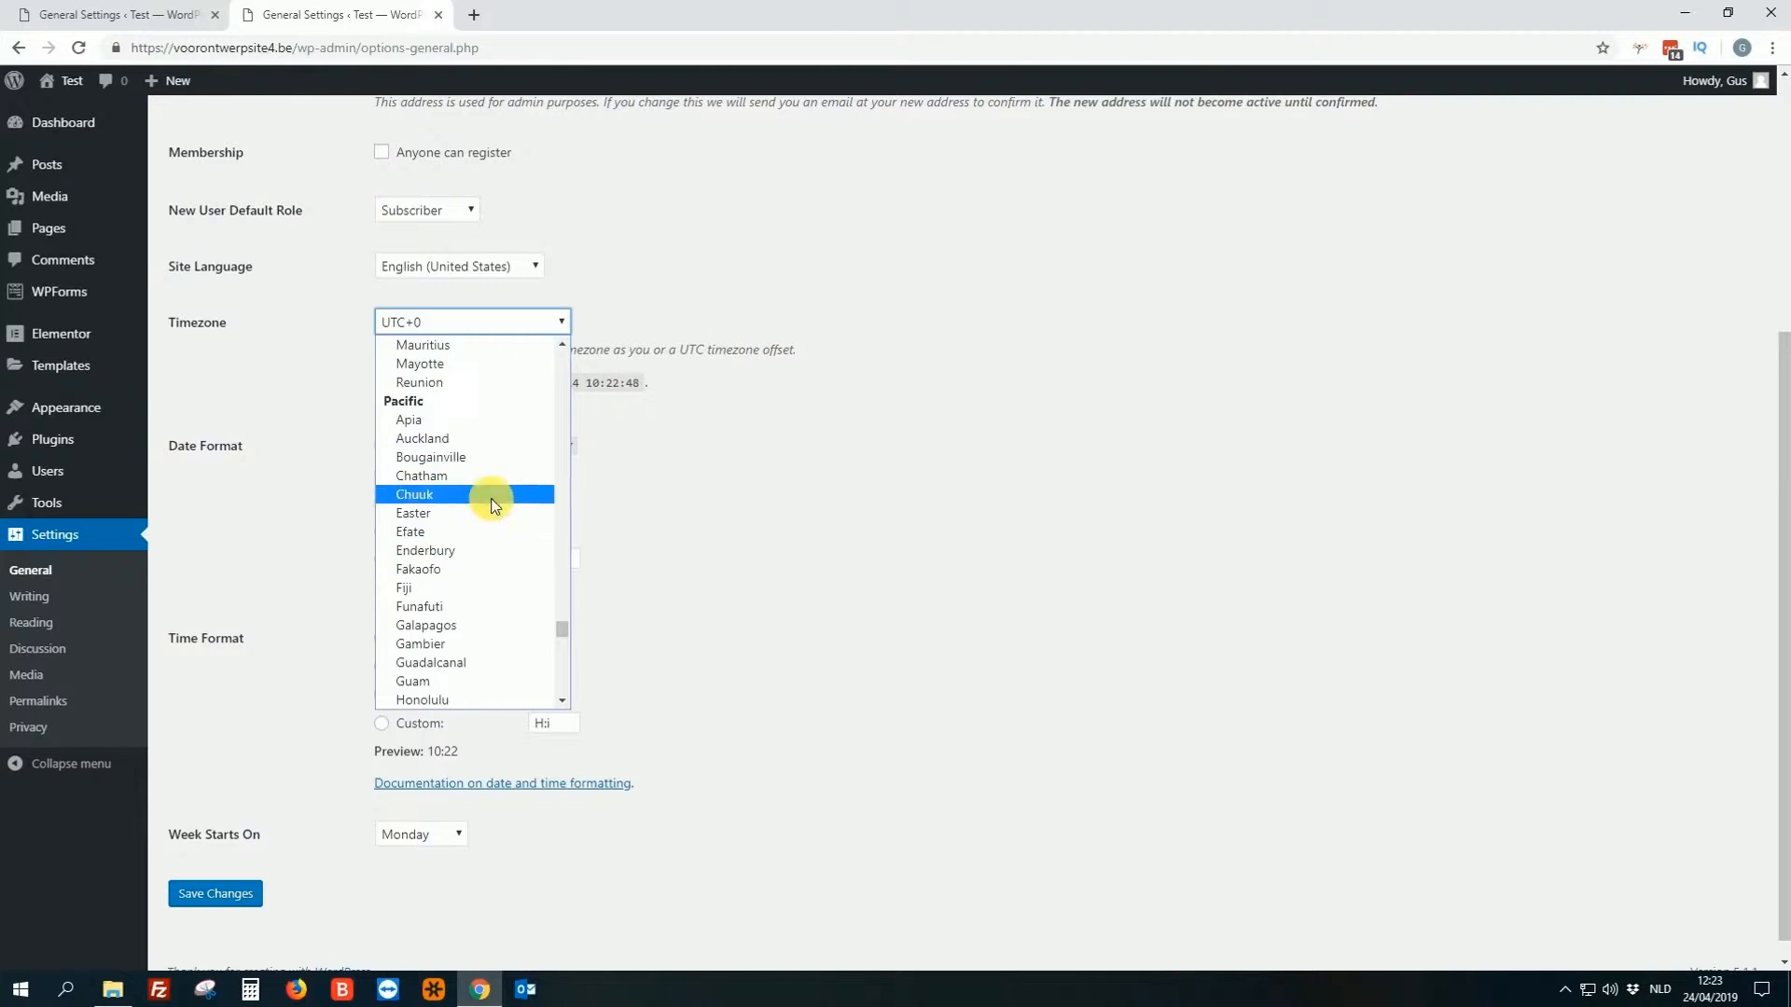
{"action": "scroll", "coordinate": [489, 508], "scroll_direction": "up", "scroll_amount": 4}
{"action": "scroll", "coordinate": [495, 532], "scroll_direction": "up", "scroll_amount": 13}
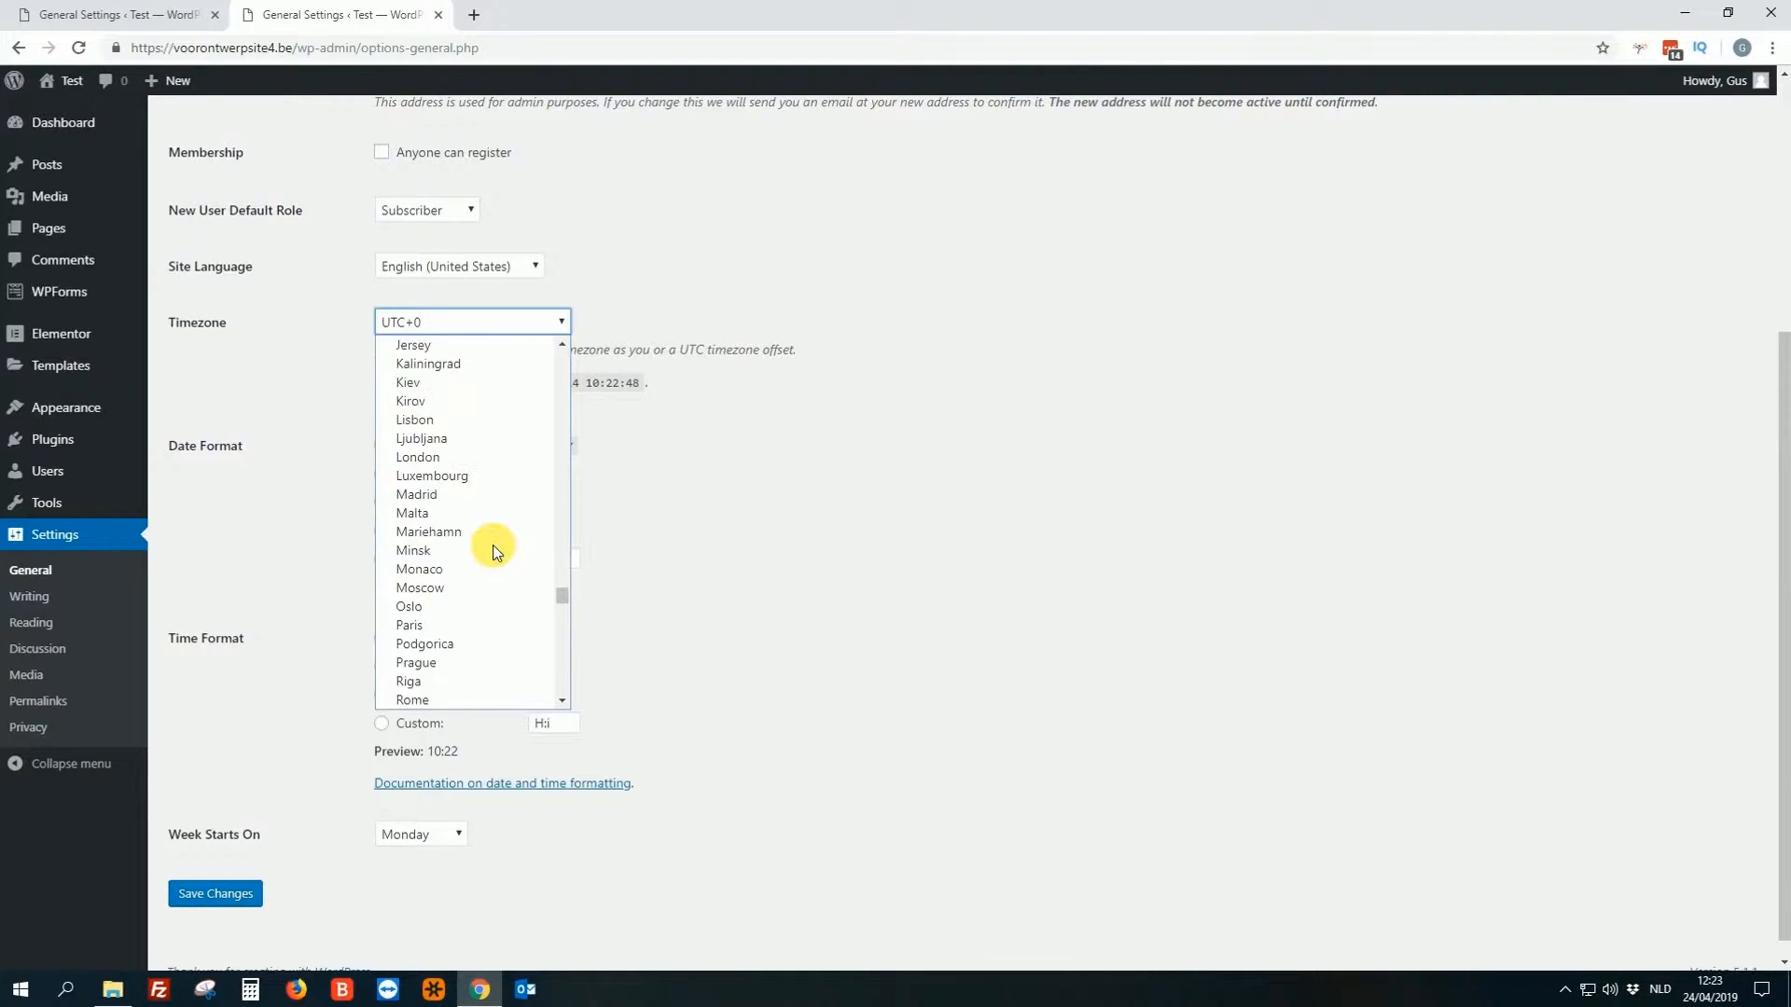
{"action": "scroll", "coordinate": [493, 551], "scroll_direction": "up", "scroll_amount": 4}
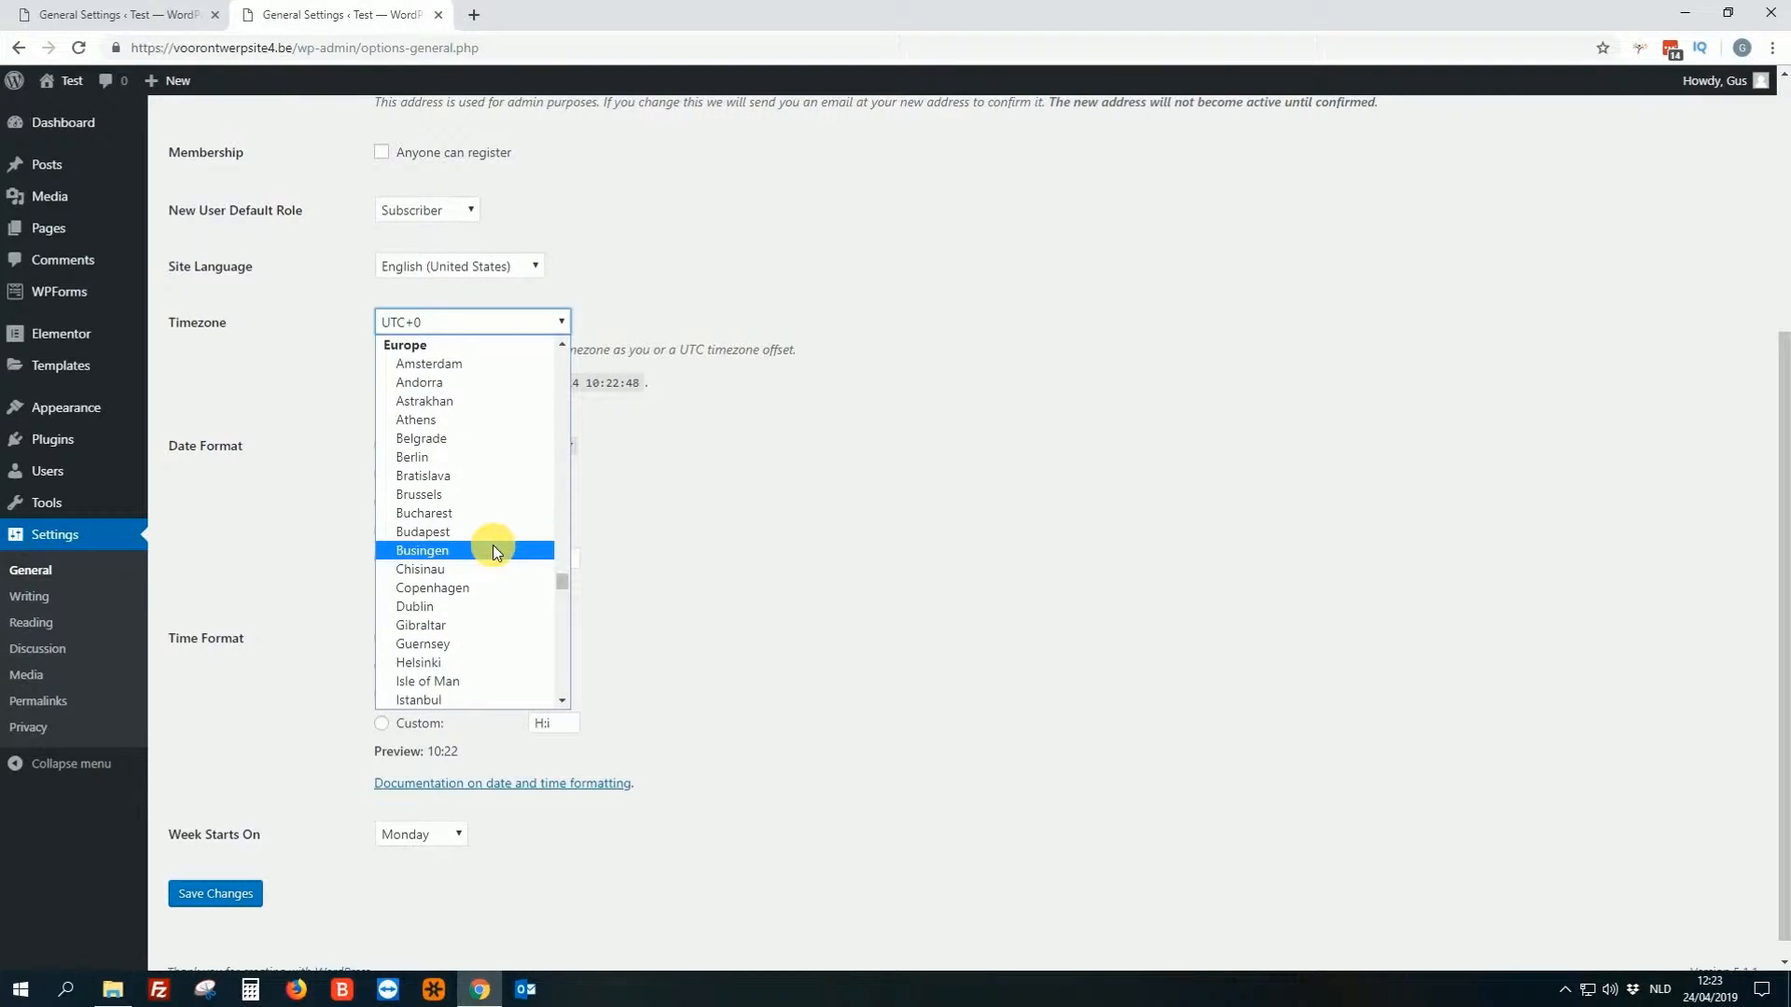
{"action": "left_click", "coordinate": [440, 497]}
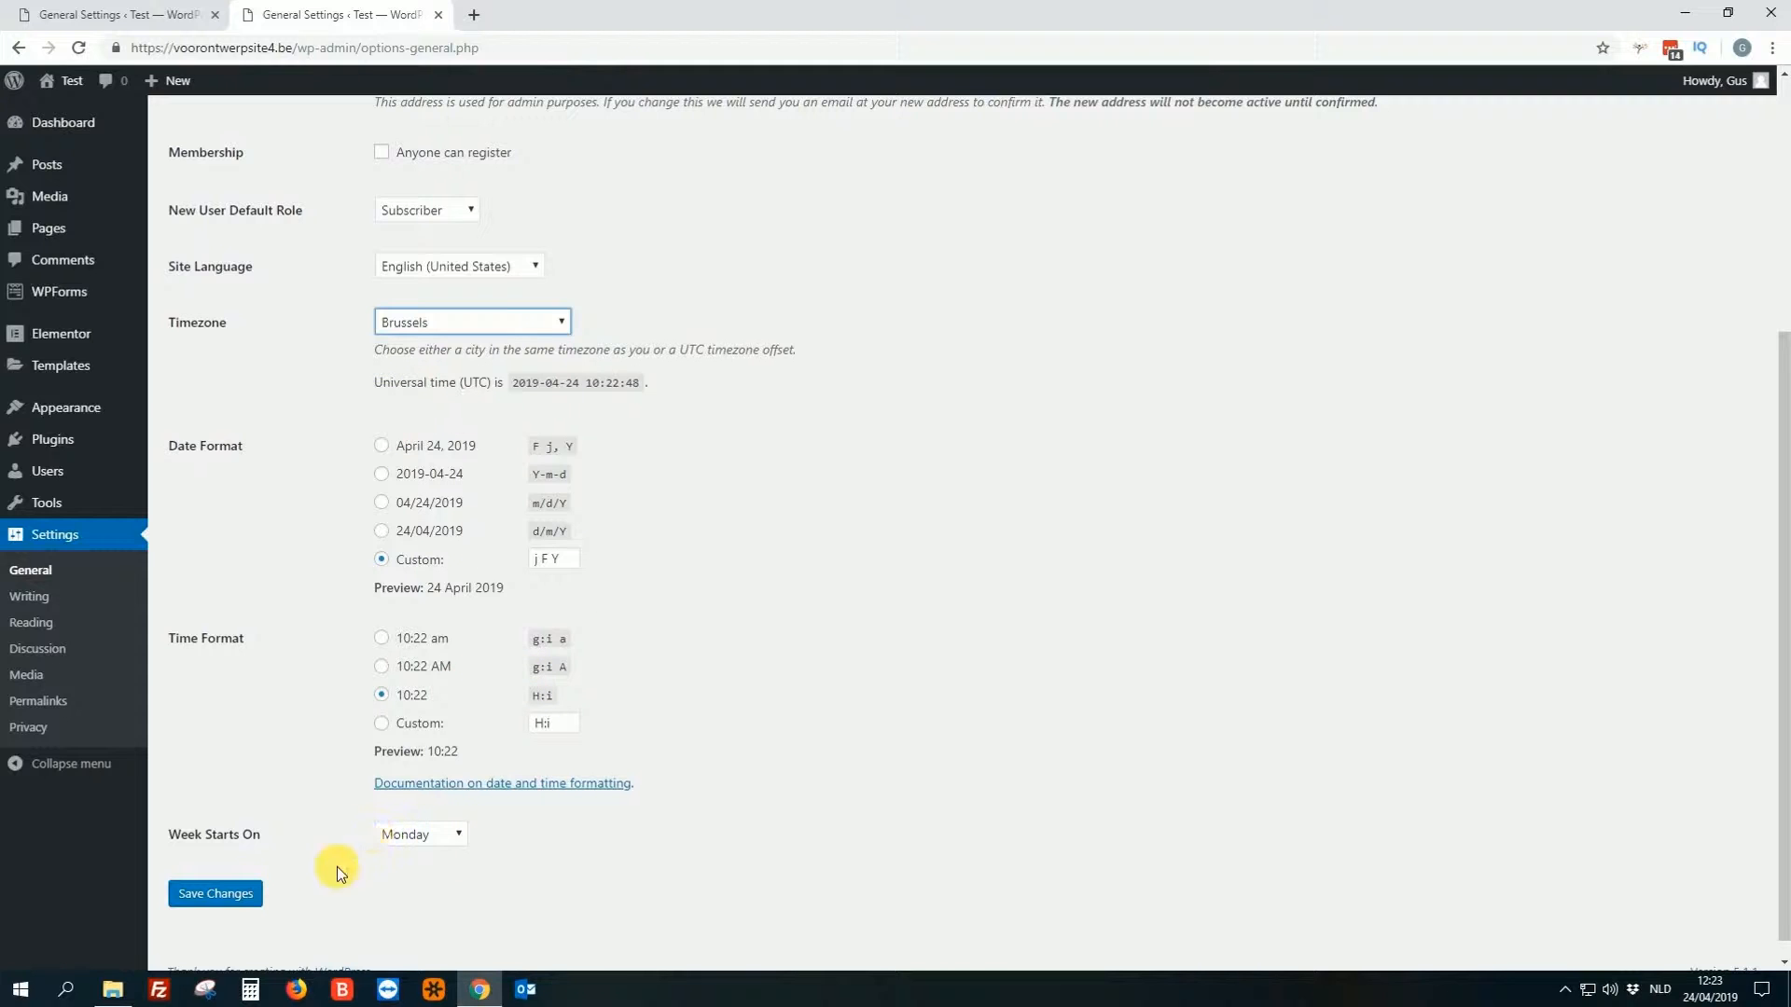
{"action": "left_click", "coordinate": [214, 894]}
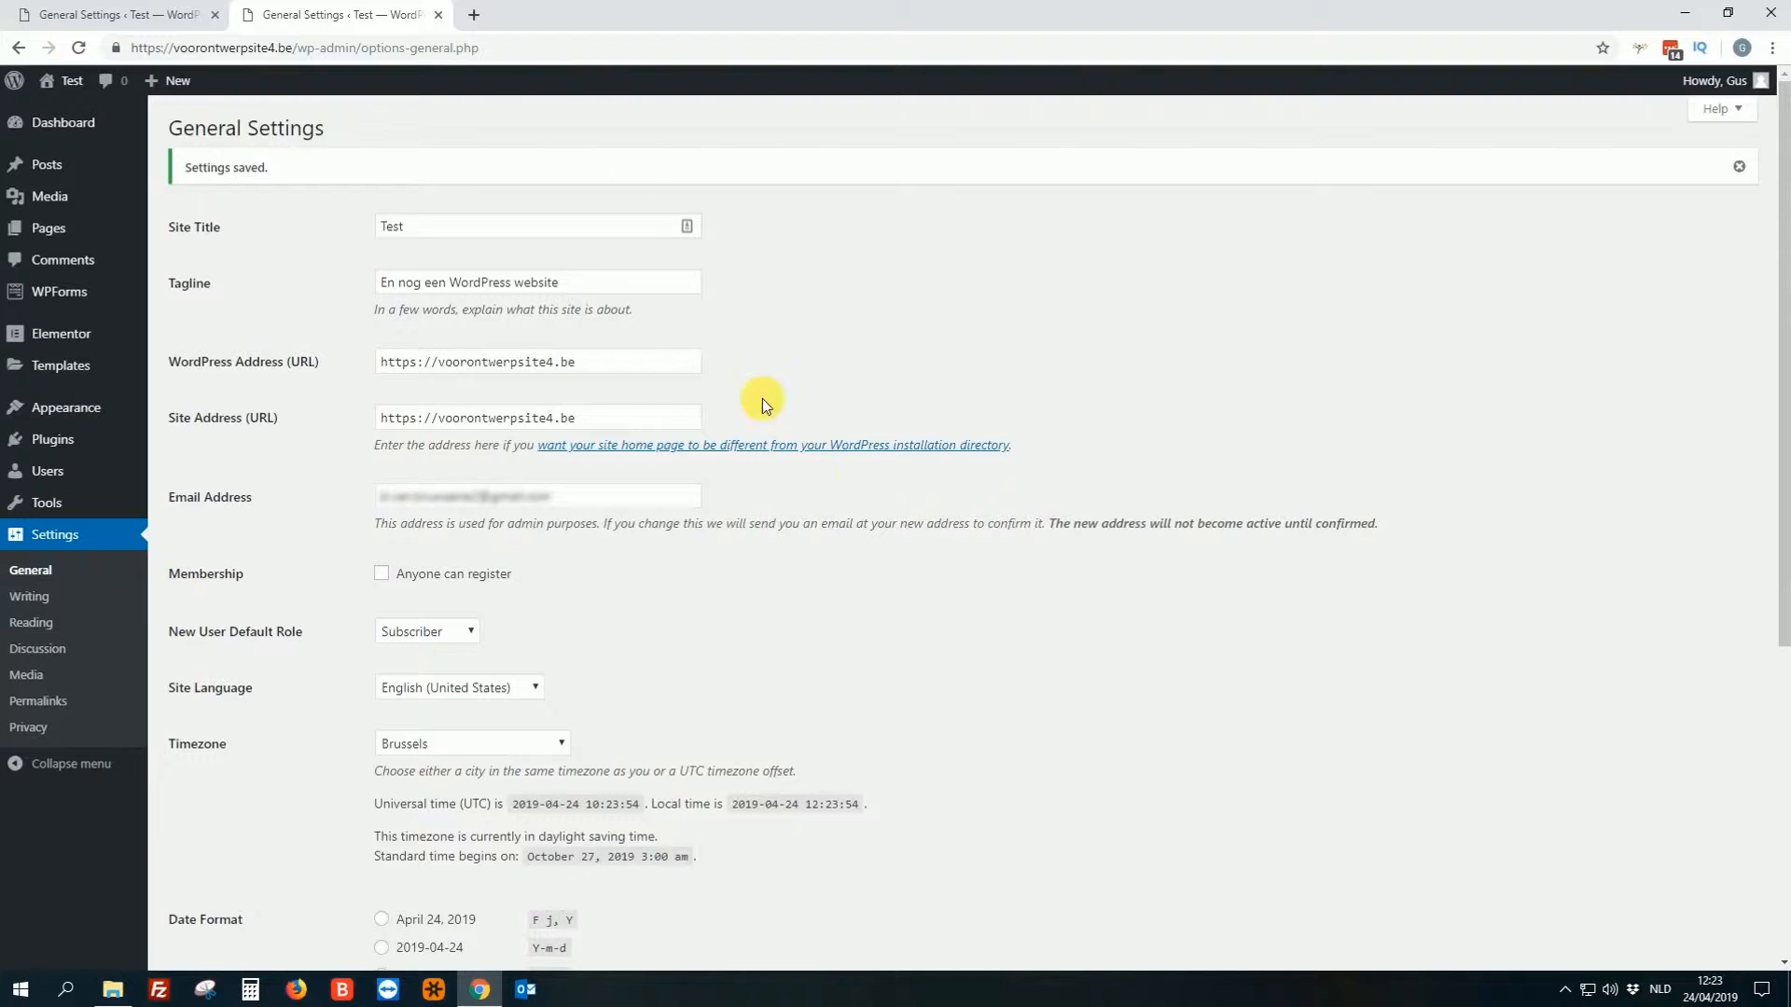
{"action": "scroll", "coordinate": [287, 828], "scroll_direction": "down", "scroll_amount": 5}
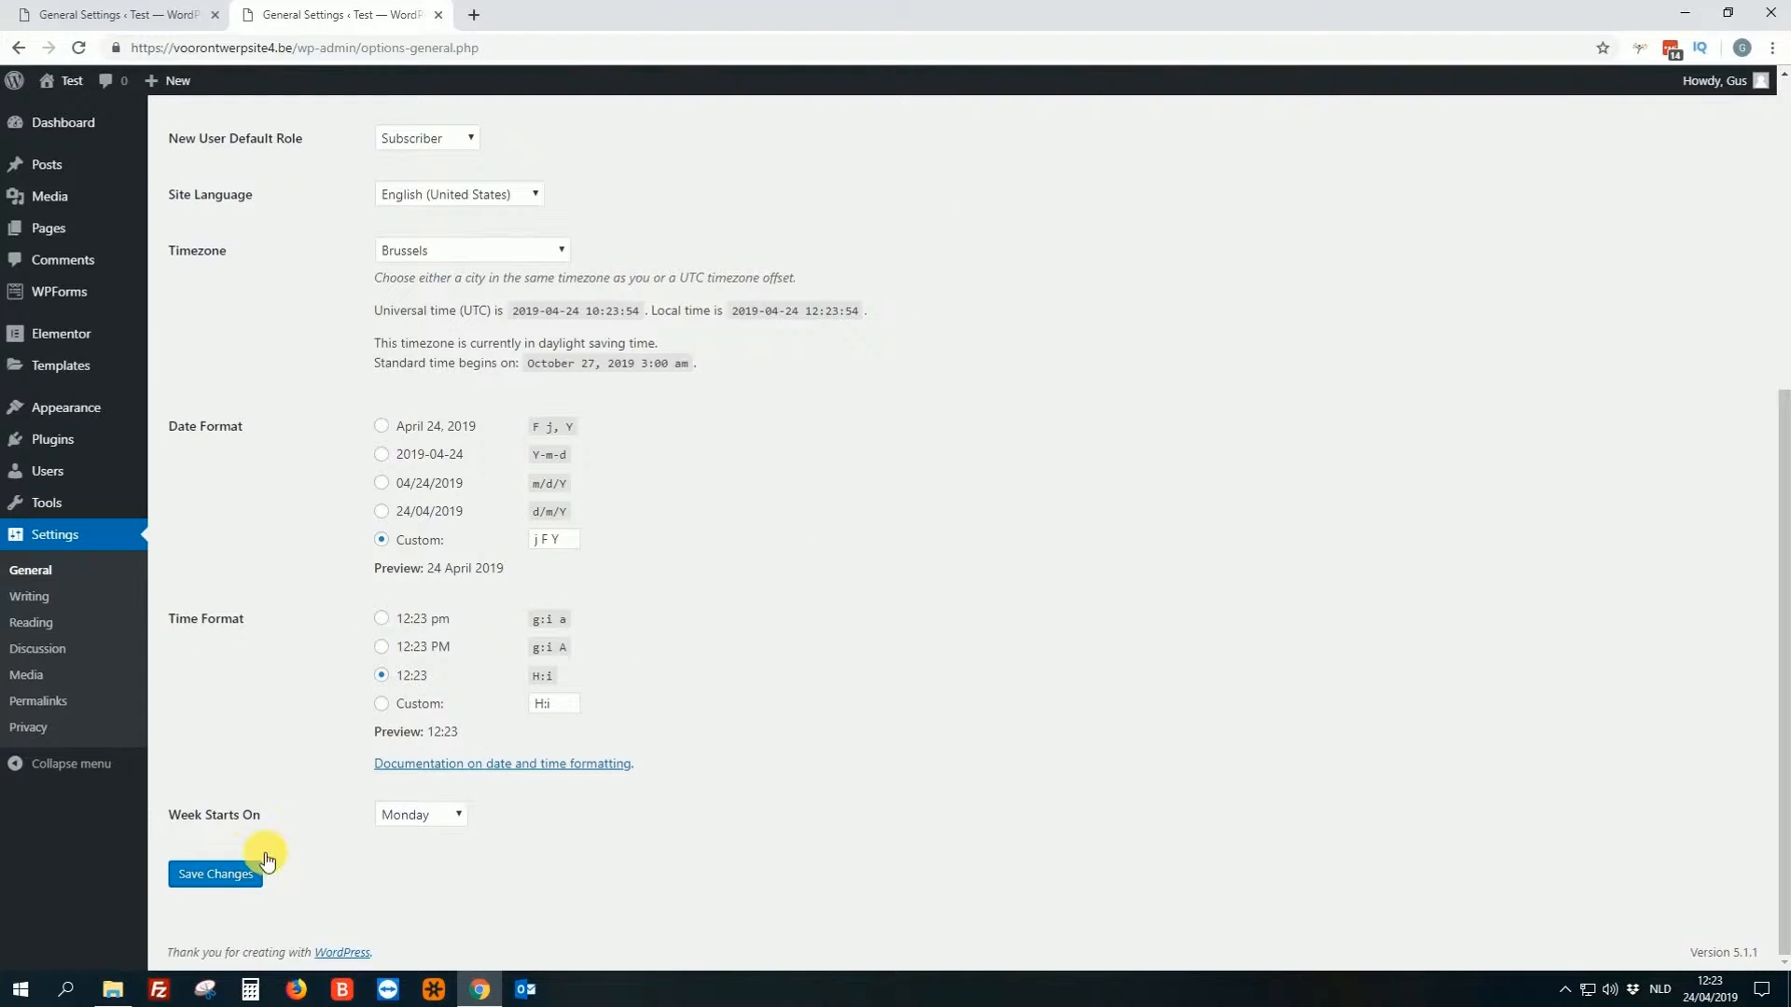
View the writing settings and try out the search engine visibility and homepage display options in the reading settings.
{"action": "left_click", "coordinate": [30, 596]}
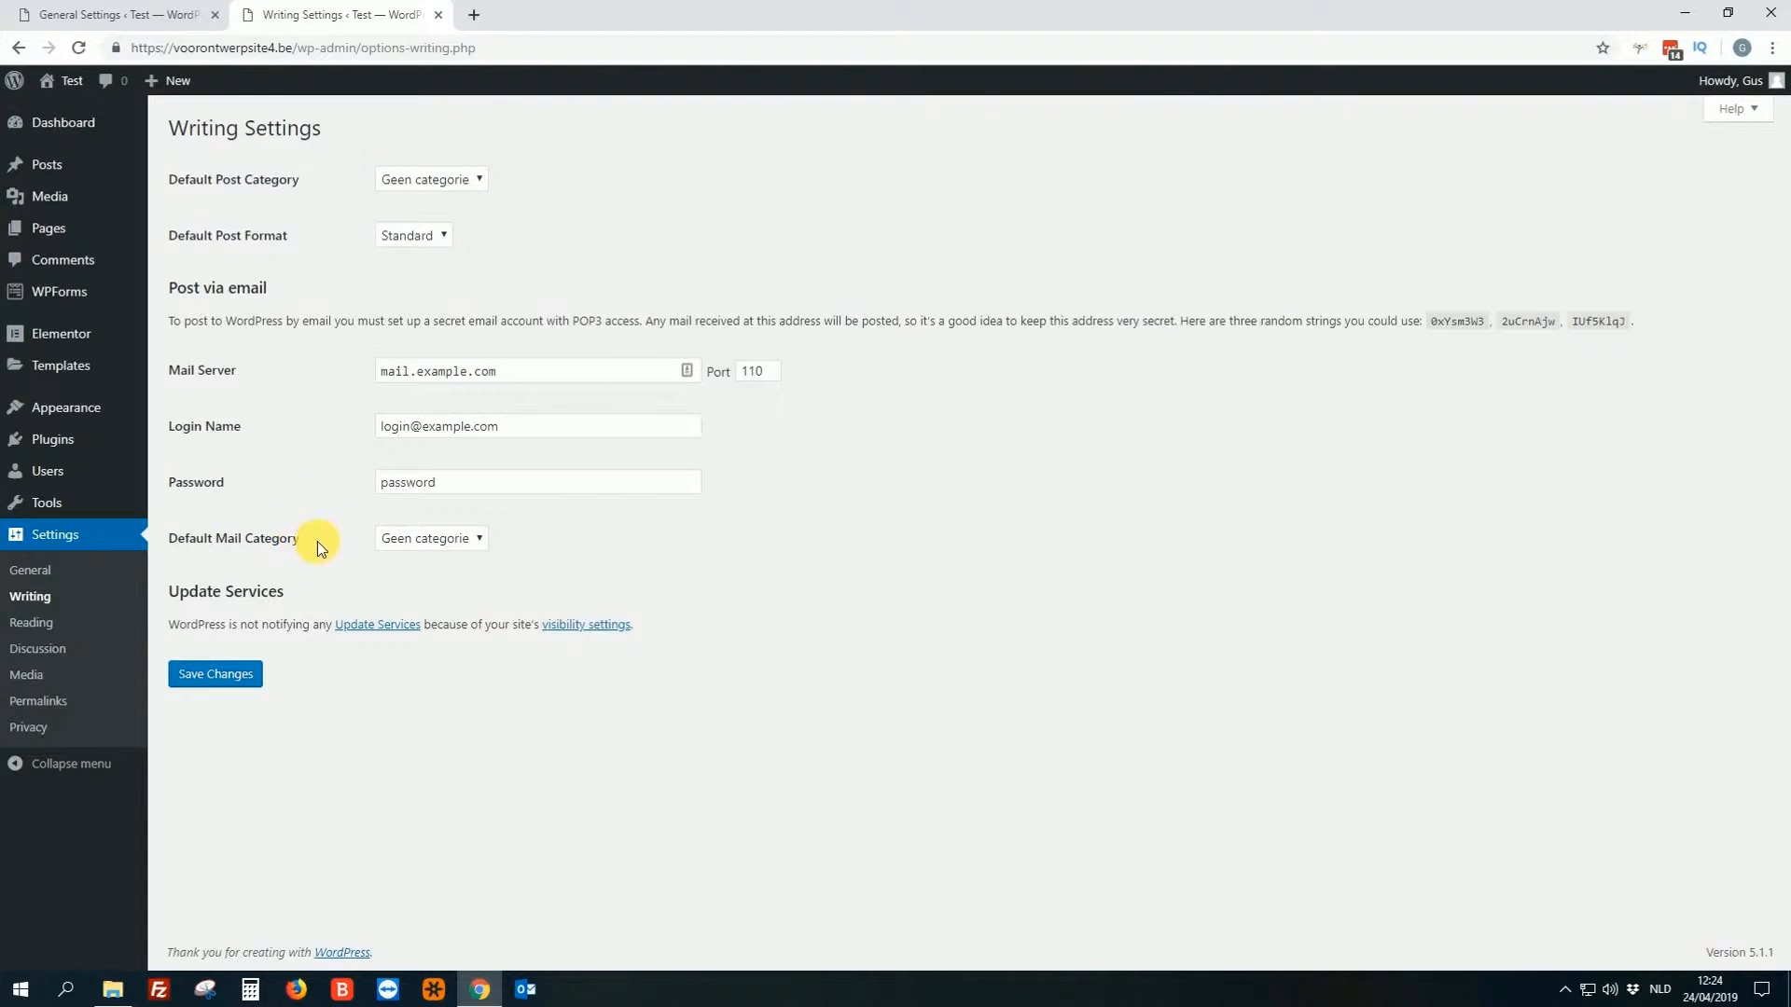
{"action": "left_click", "coordinate": [31, 621]}
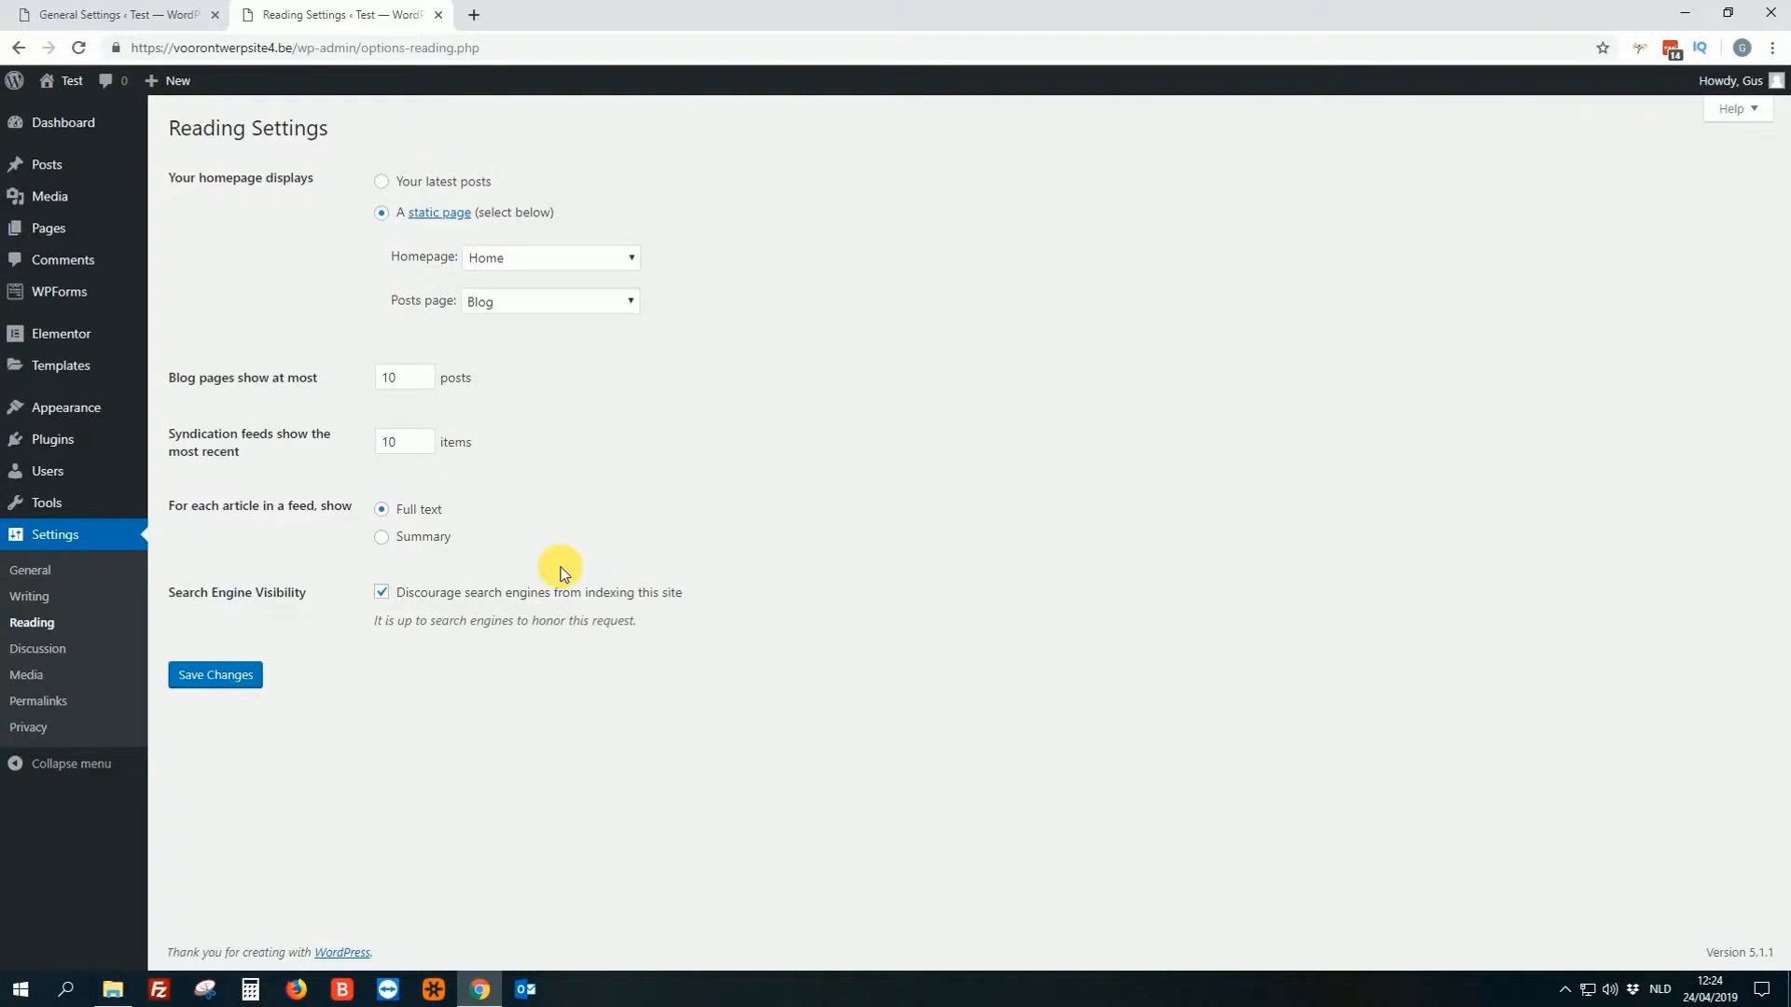
{"action": "left_click", "coordinate": [381, 592]}
{"action": "left_click", "coordinate": [382, 595]}
{"action": "left_click", "coordinate": [382, 594]}
{"action": "left_click", "coordinate": [412, 177]}
{"action": "left_click", "coordinate": [382, 215]}
In the discussion settings, disallow comments on new articles and require comments to be manually approved.
{"action": "left_click", "coordinate": [47, 653]}
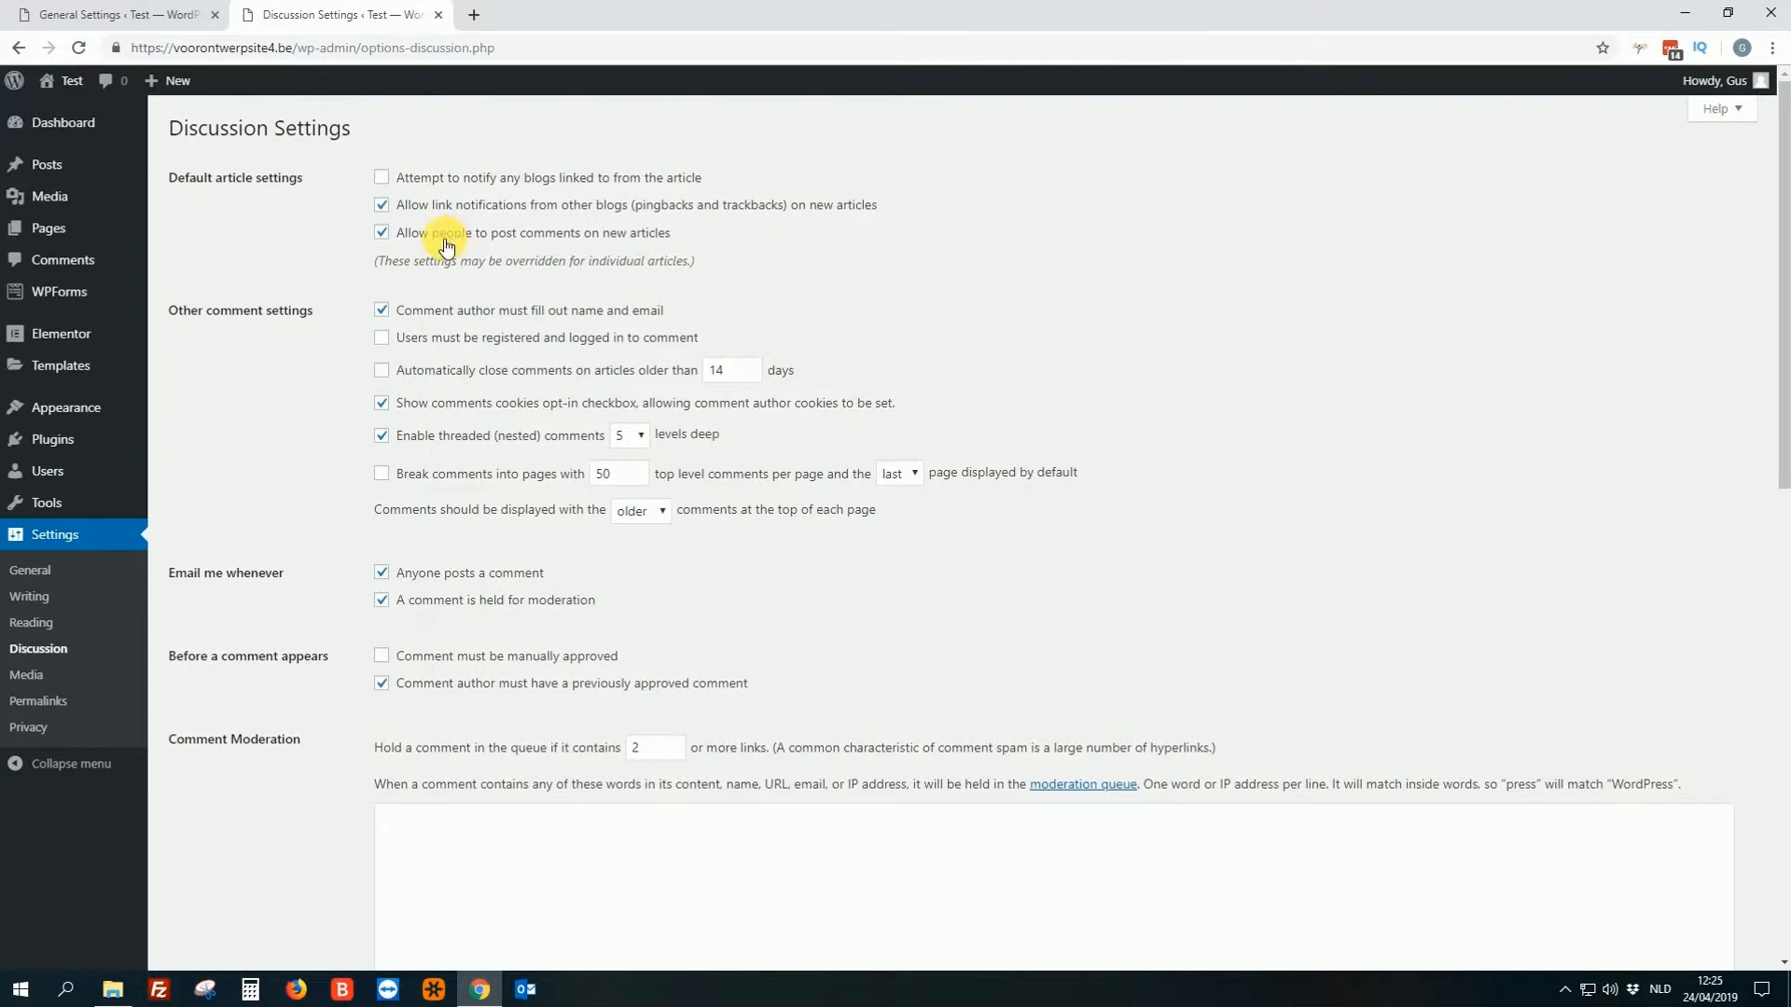
{"action": "left_click", "coordinate": [580, 241]}
{"action": "scroll", "coordinate": [774, 480], "scroll_direction": "down", "scroll_amount": 1}
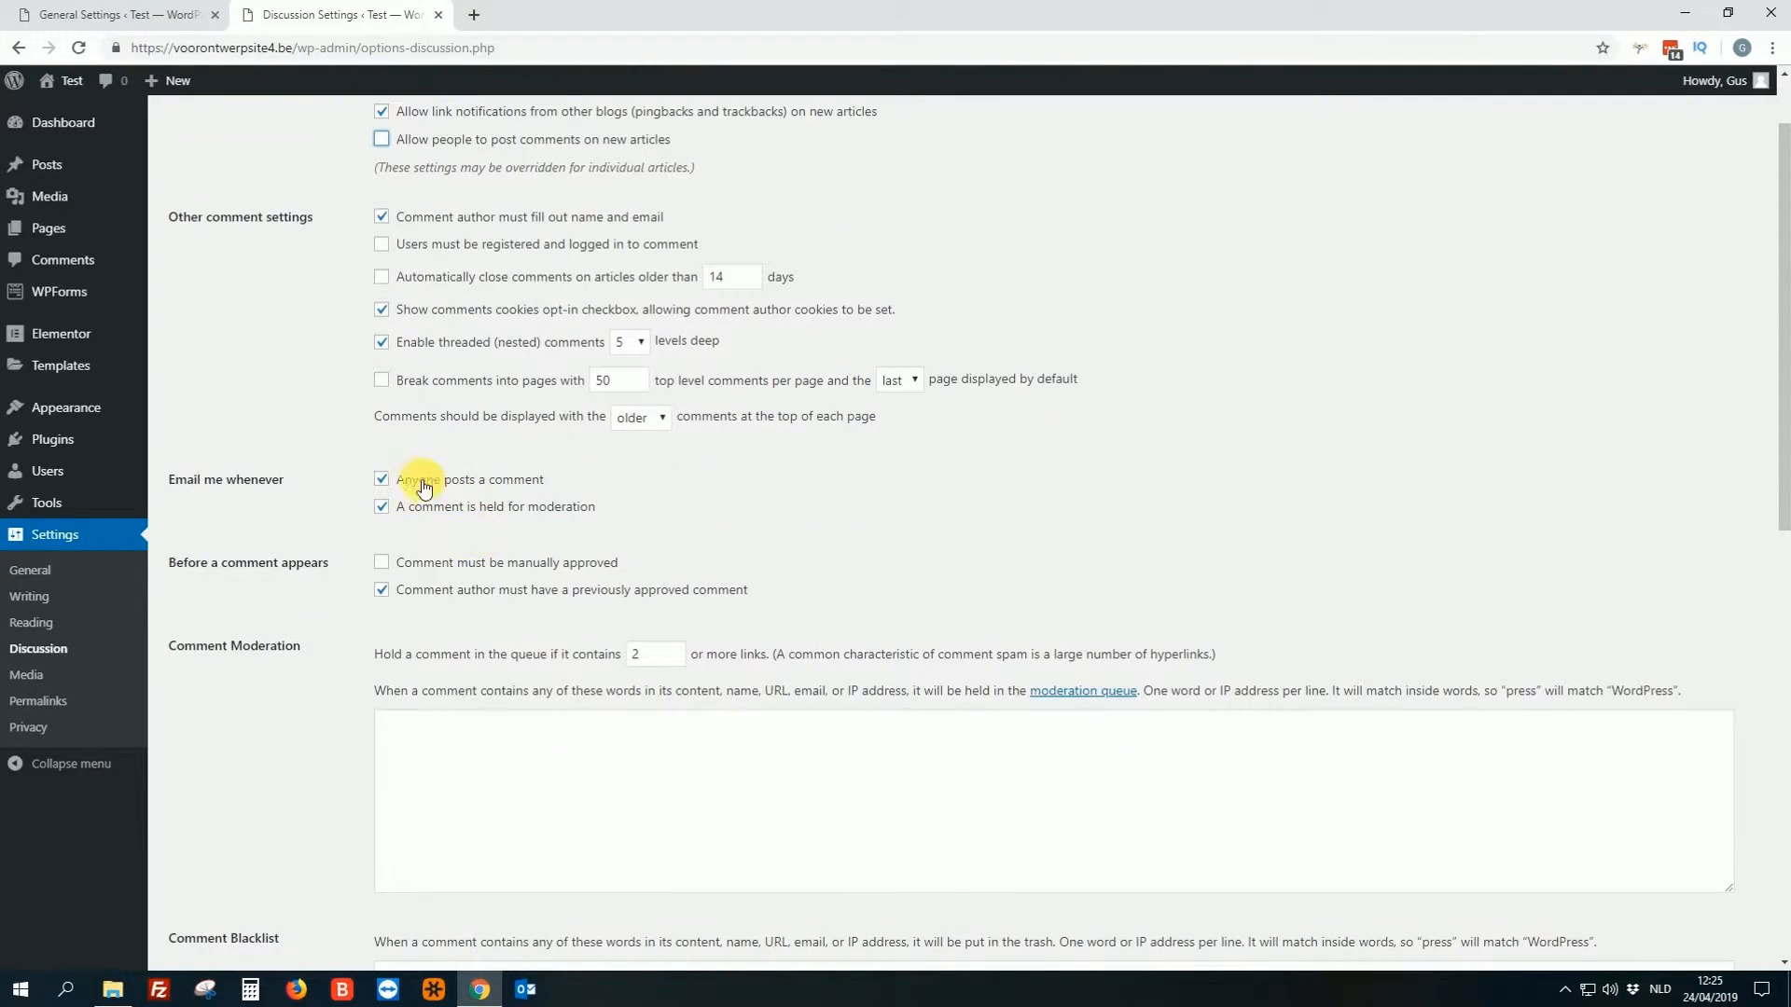
{"action": "left_click", "coordinate": [457, 571]}
Review the comment moderation, blacklist and avatar options, and save the discussion settings.
{"action": "scroll", "coordinate": [1000, 555], "scroll_direction": "down", "scroll_amount": 4}
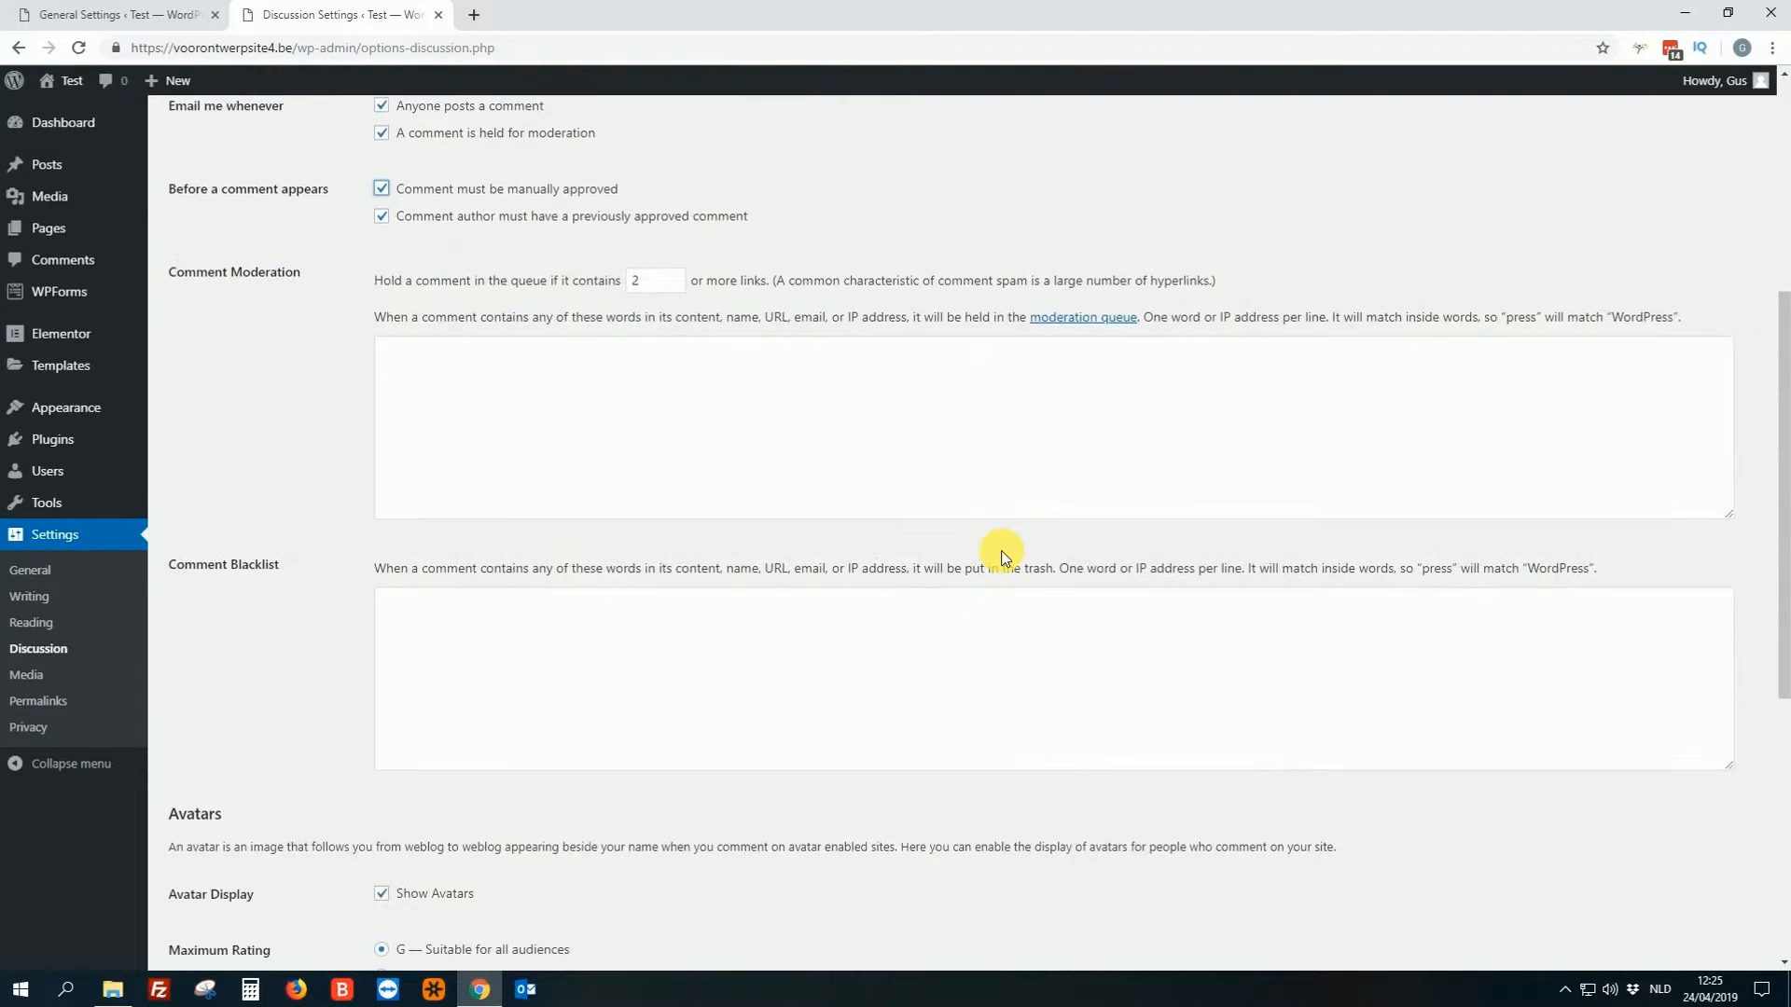
{"action": "scroll", "coordinate": [1001, 553], "scroll_direction": "up", "scroll_amount": 4}
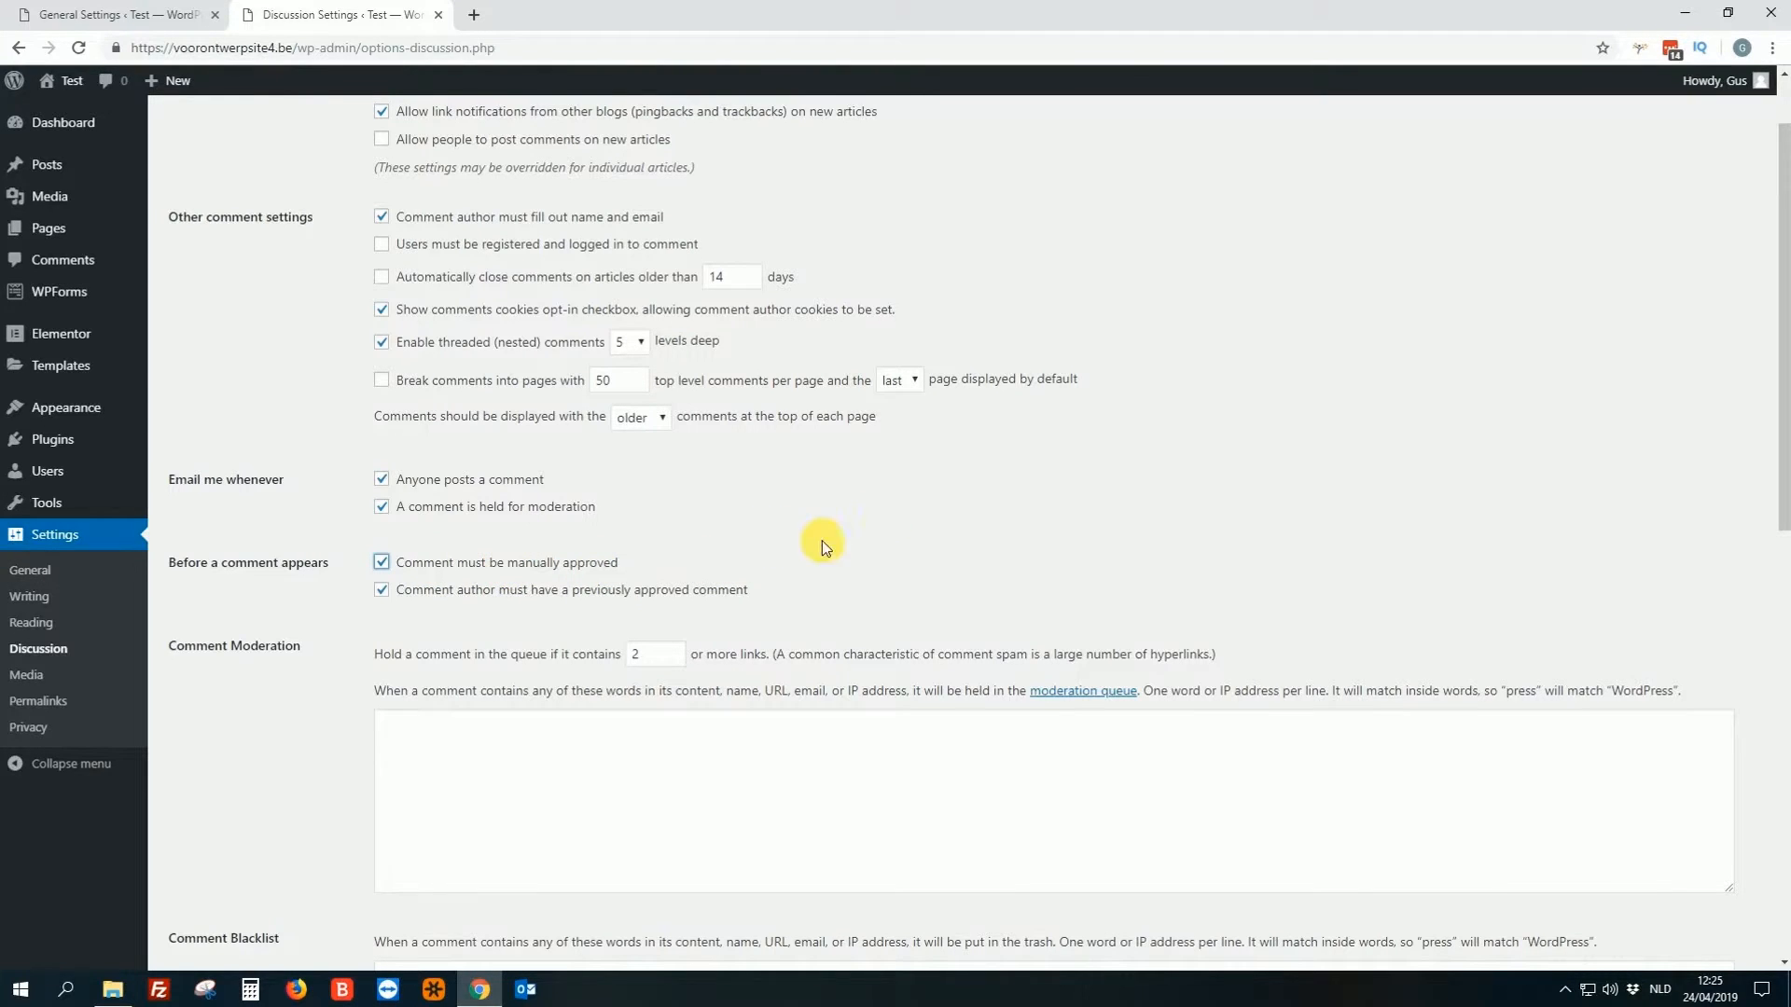
{"action": "scroll", "coordinate": [947, 521], "scroll_direction": "down", "scroll_amount": 4}
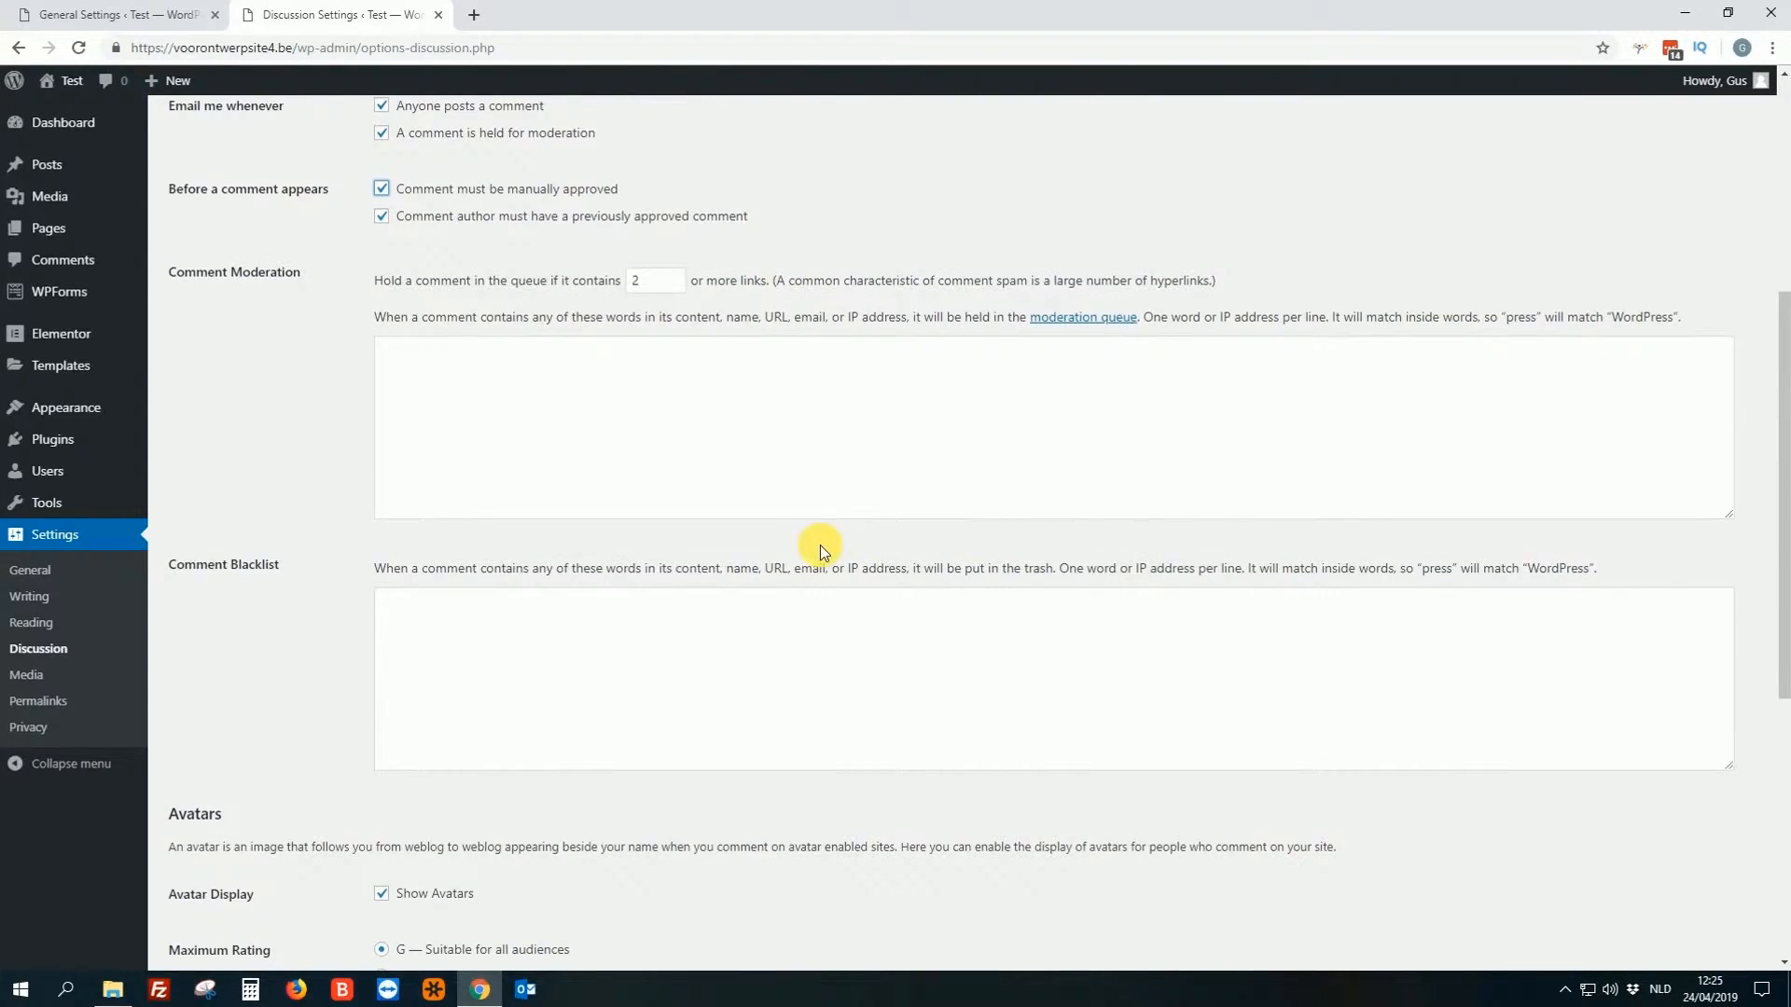
{"action": "scroll", "coordinate": [819, 546], "scroll_direction": "down", "scroll_amount": 3}
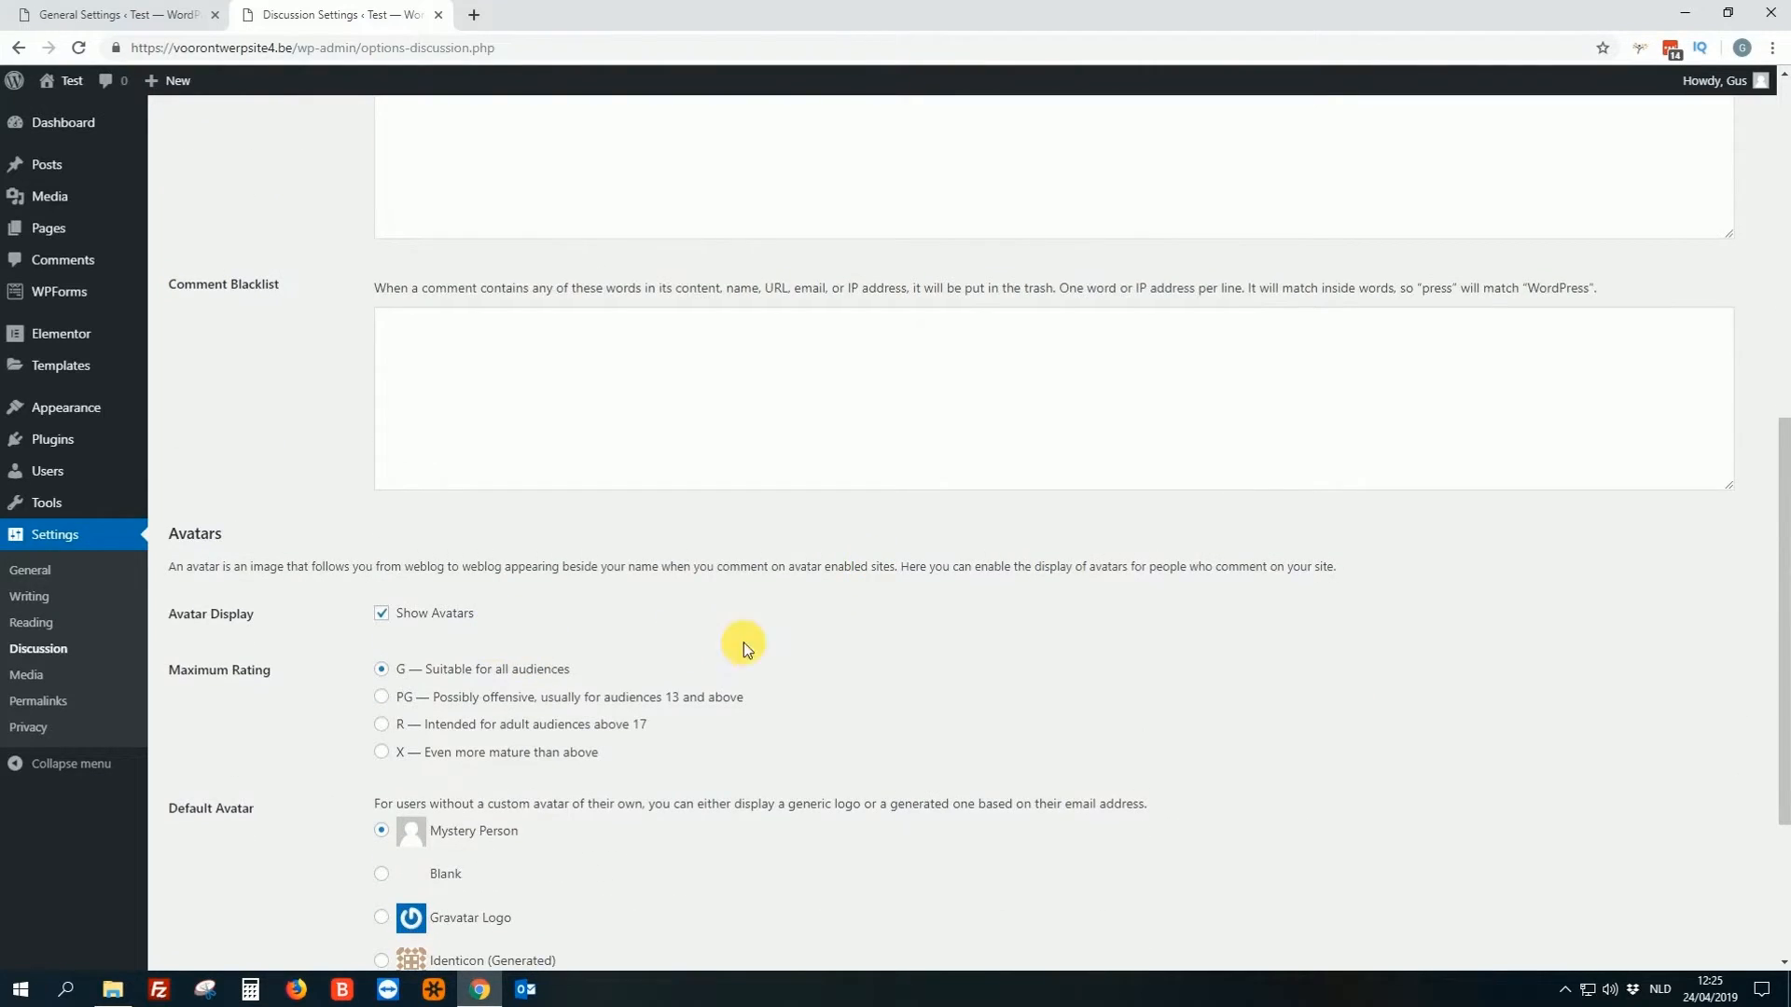
{"action": "scroll", "coordinate": [743, 643], "scroll_direction": "down", "scroll_amount": 3}
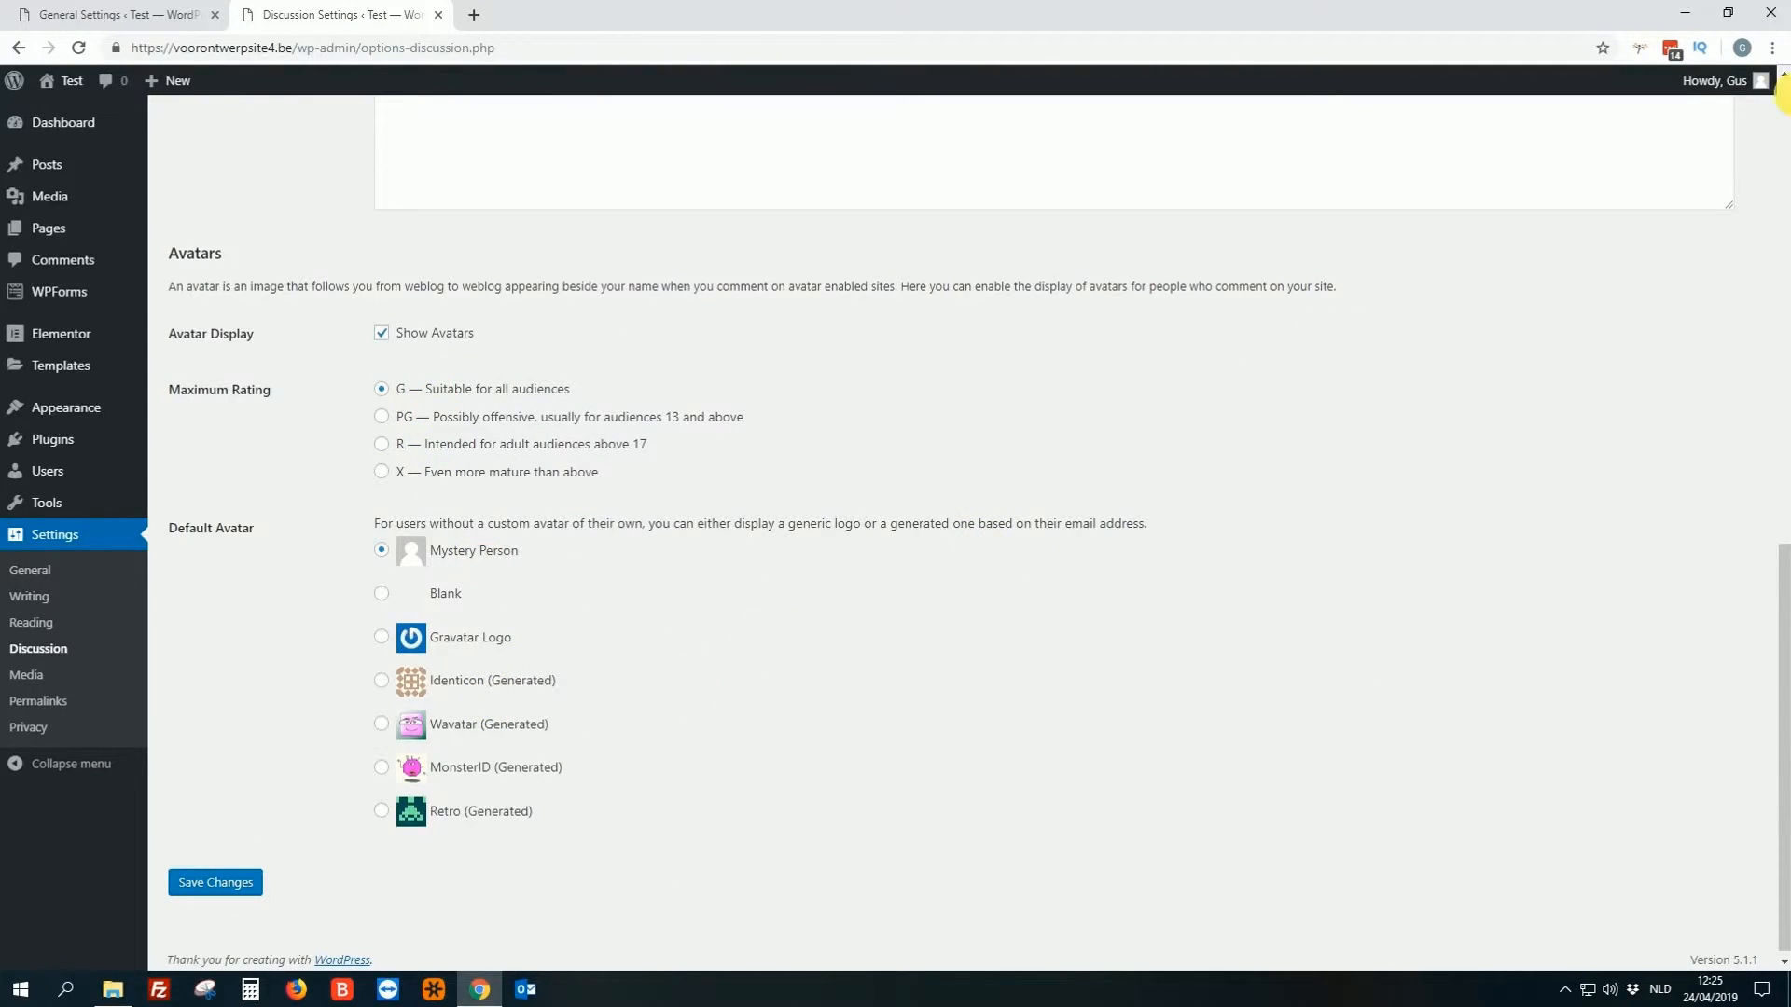
{"action": "mouse_move", "coordinate": [1762, 83]}
{"action": "left_click", "coordinate": [224, 882]}
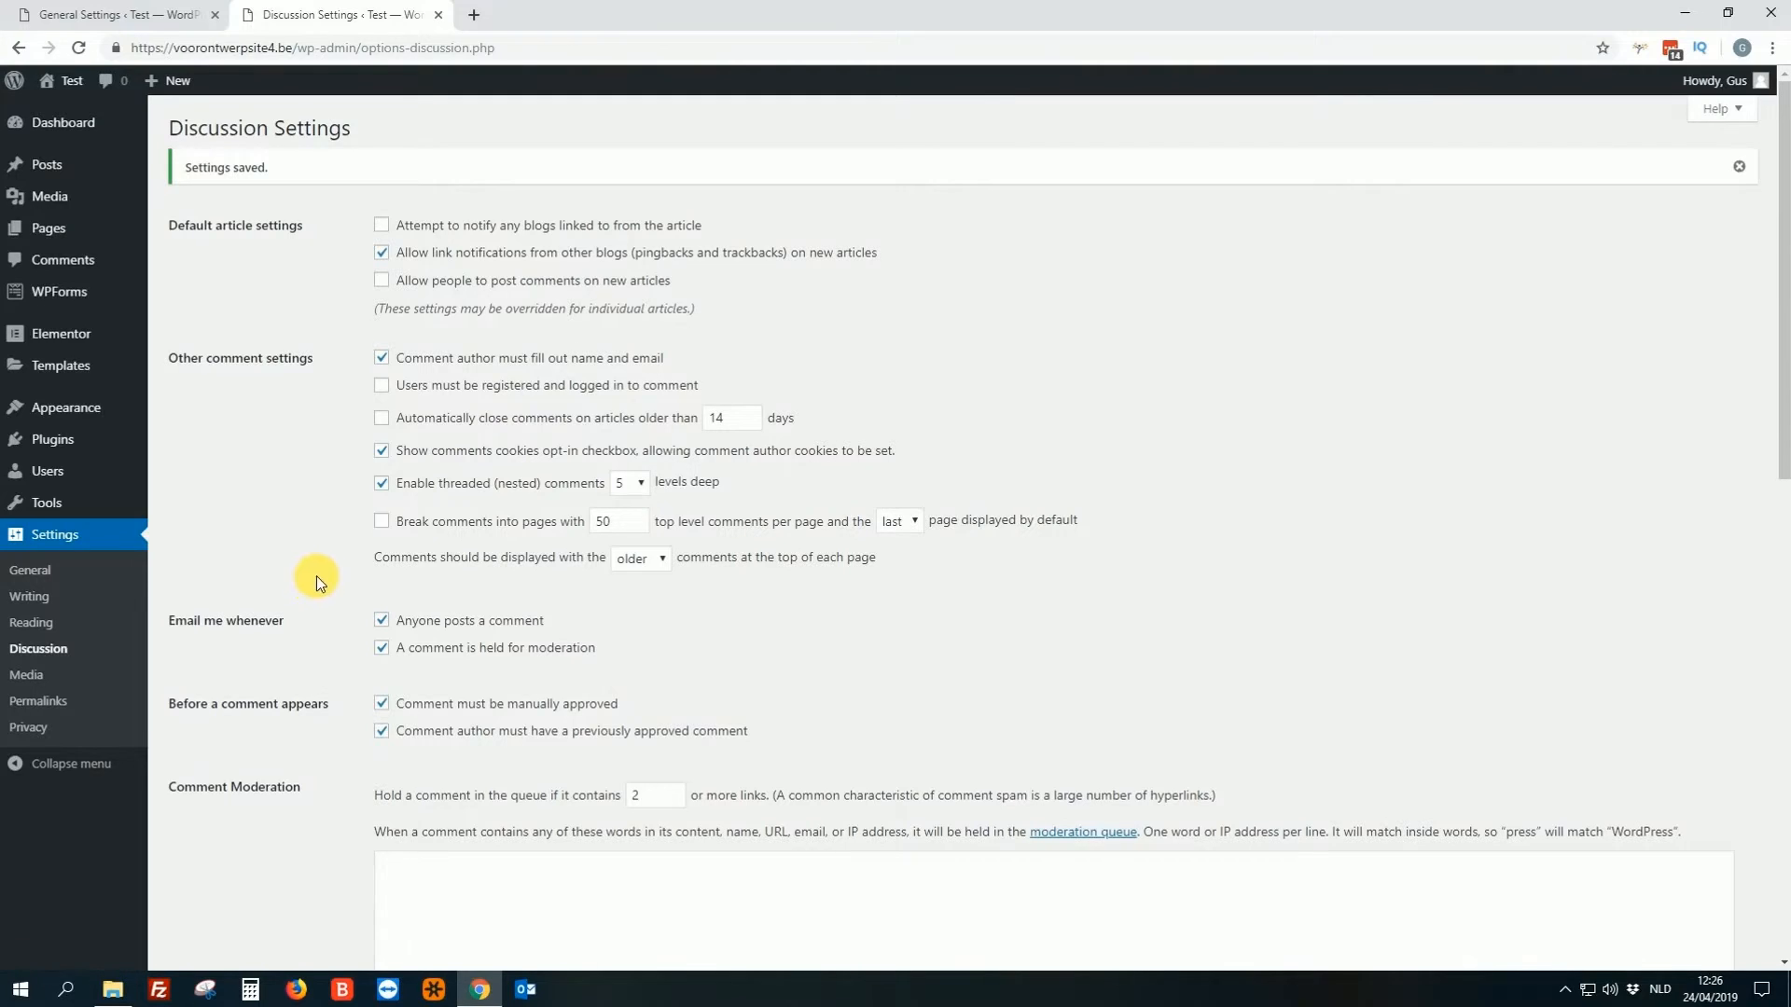
View the media settings, compare the Day and name permalink structure, and save the permalinks with the Post name structure.
{"action": "left_click", "coordinate": [26, 674]}
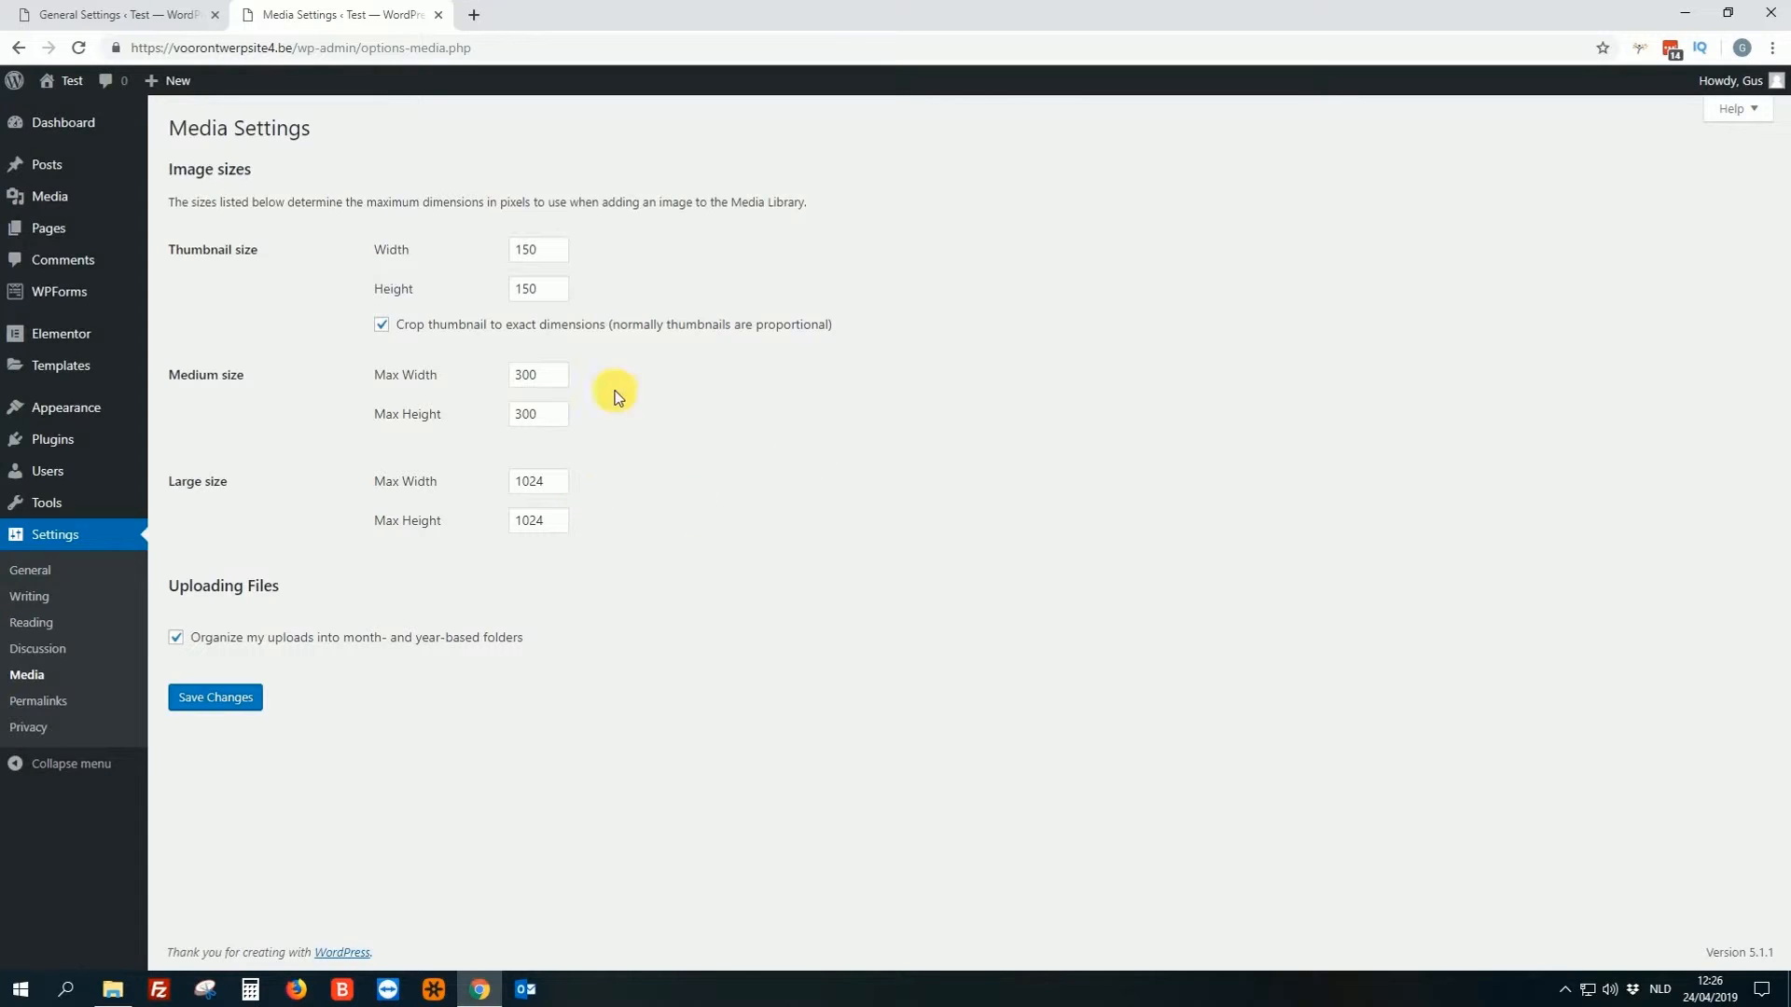
{"action": "left_click", "coordinate": [42, 701]}
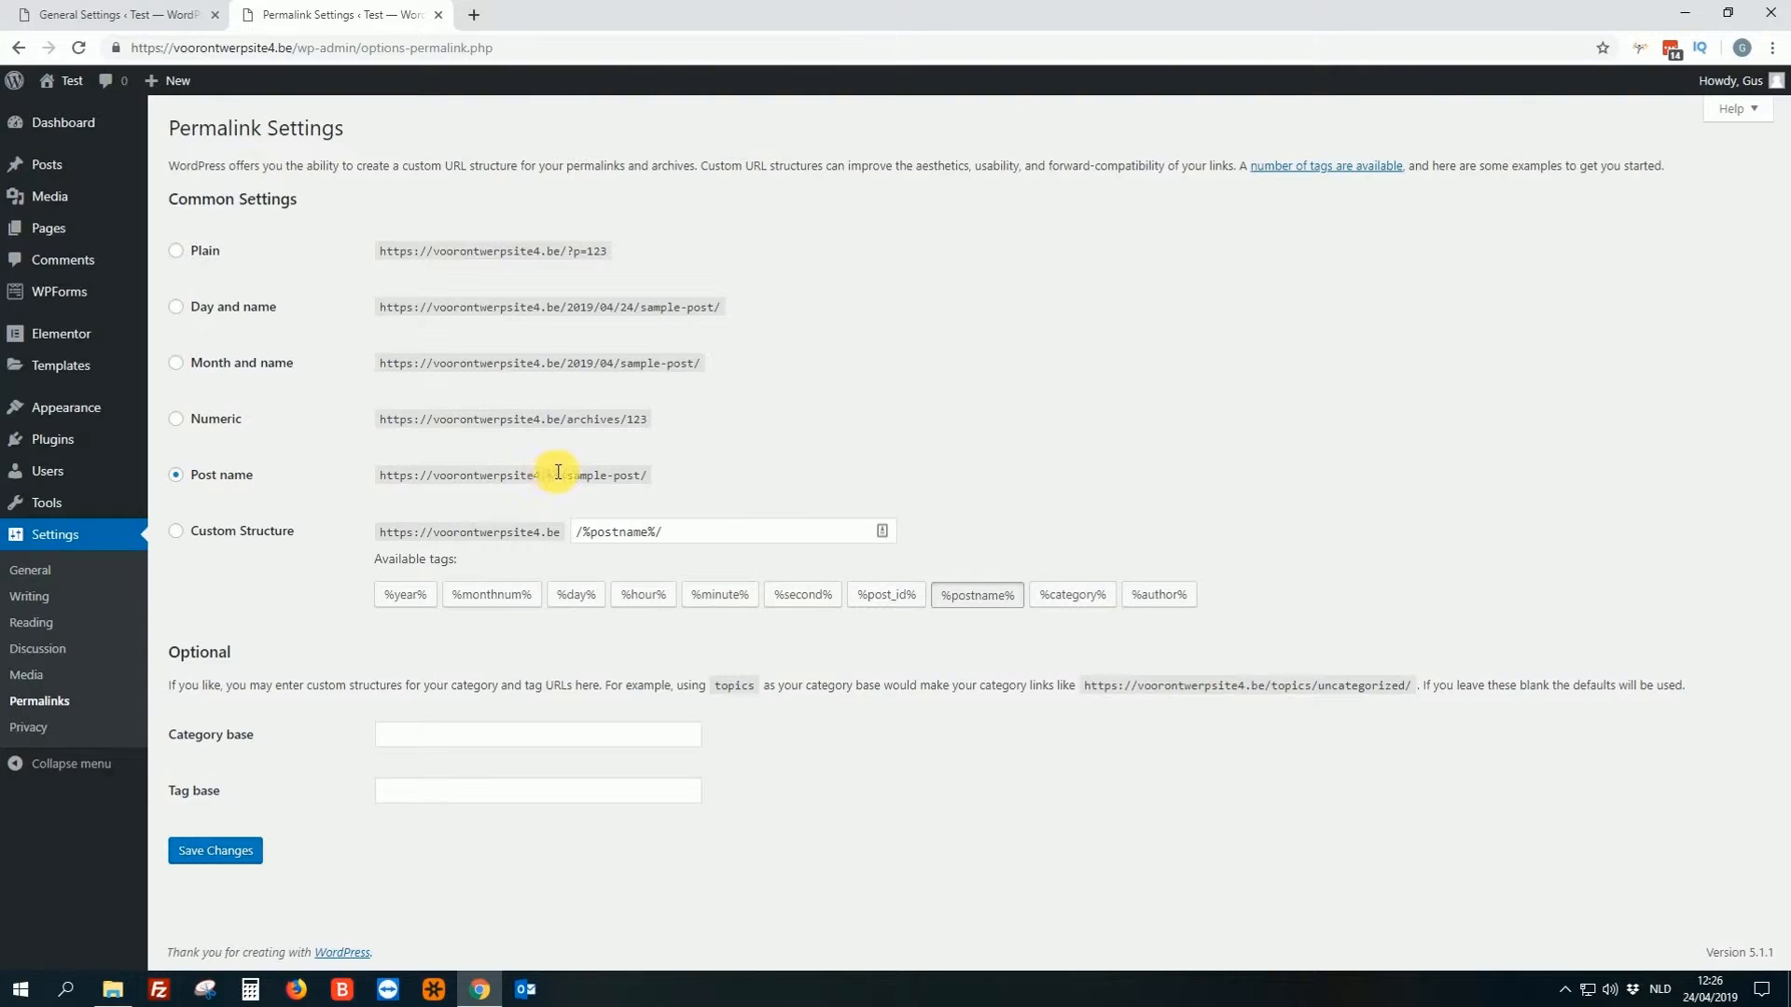
{"action": "left_click", "coordinate": [200, 303]}
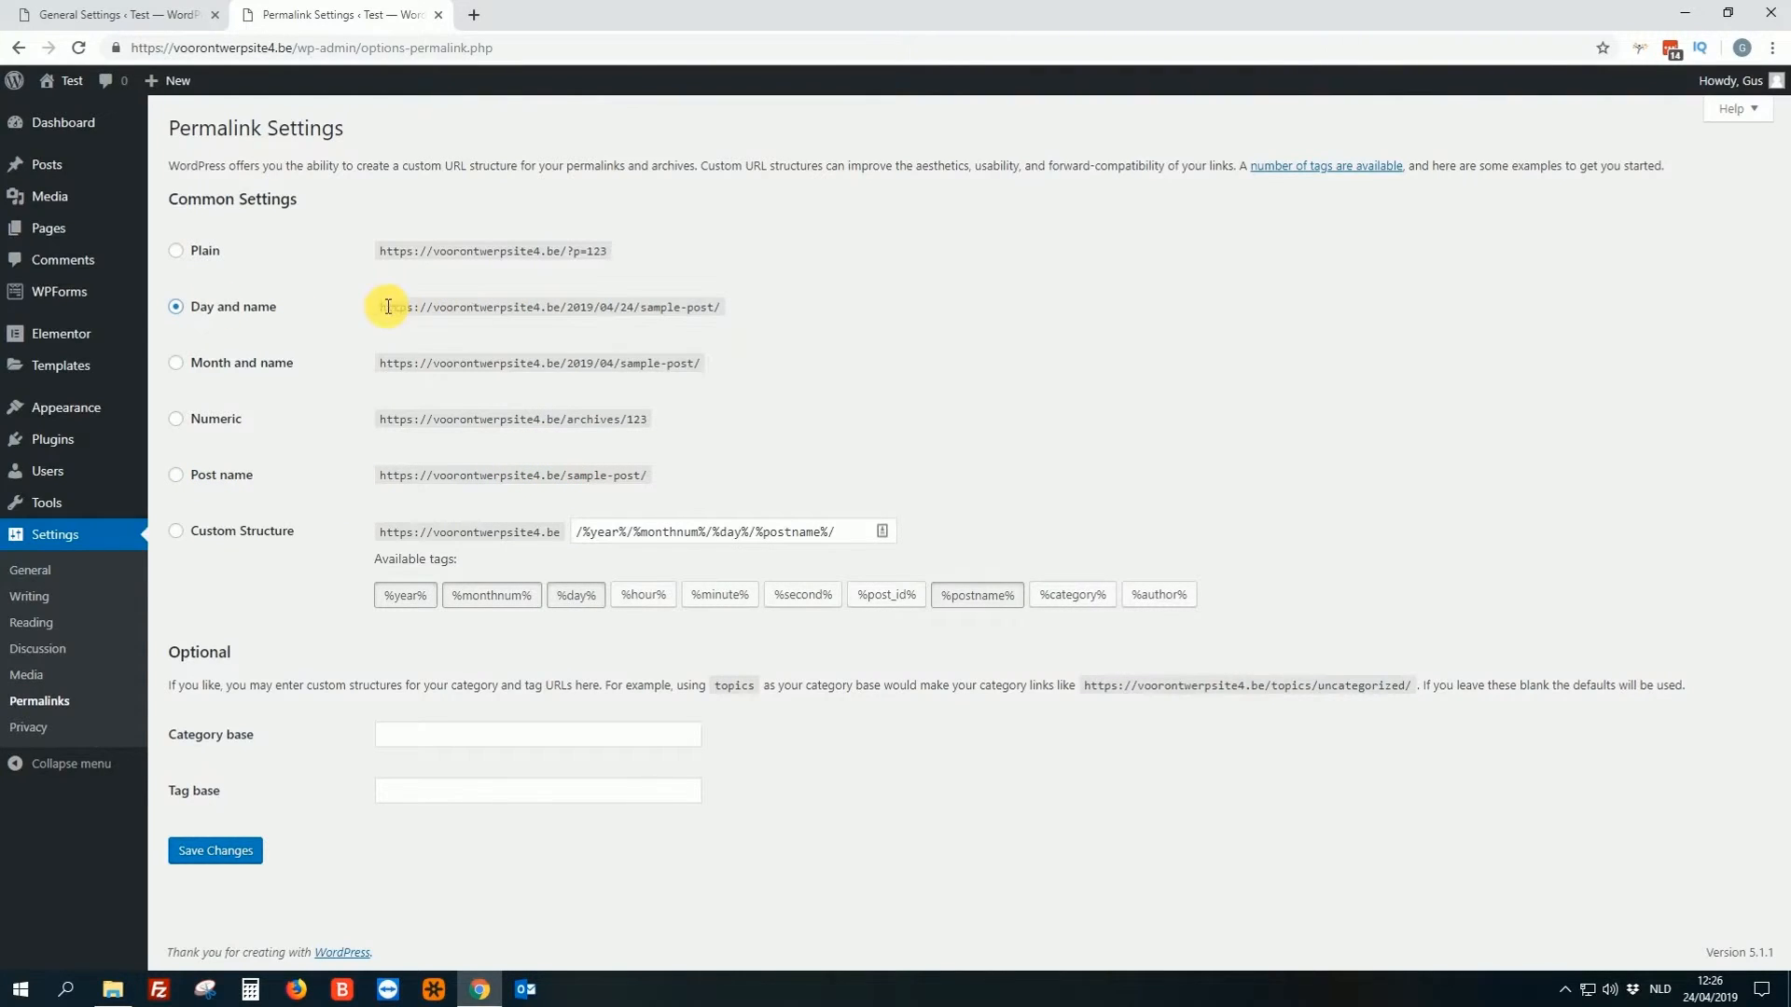
{"action": "left_click_drag", "start_coordinate": [383, 306], "coordinate": [733, 304]}
{"action": "left_click", "coordinate": [755, 306]}
{"action": "left_click", "coordinate": [224, 478]}
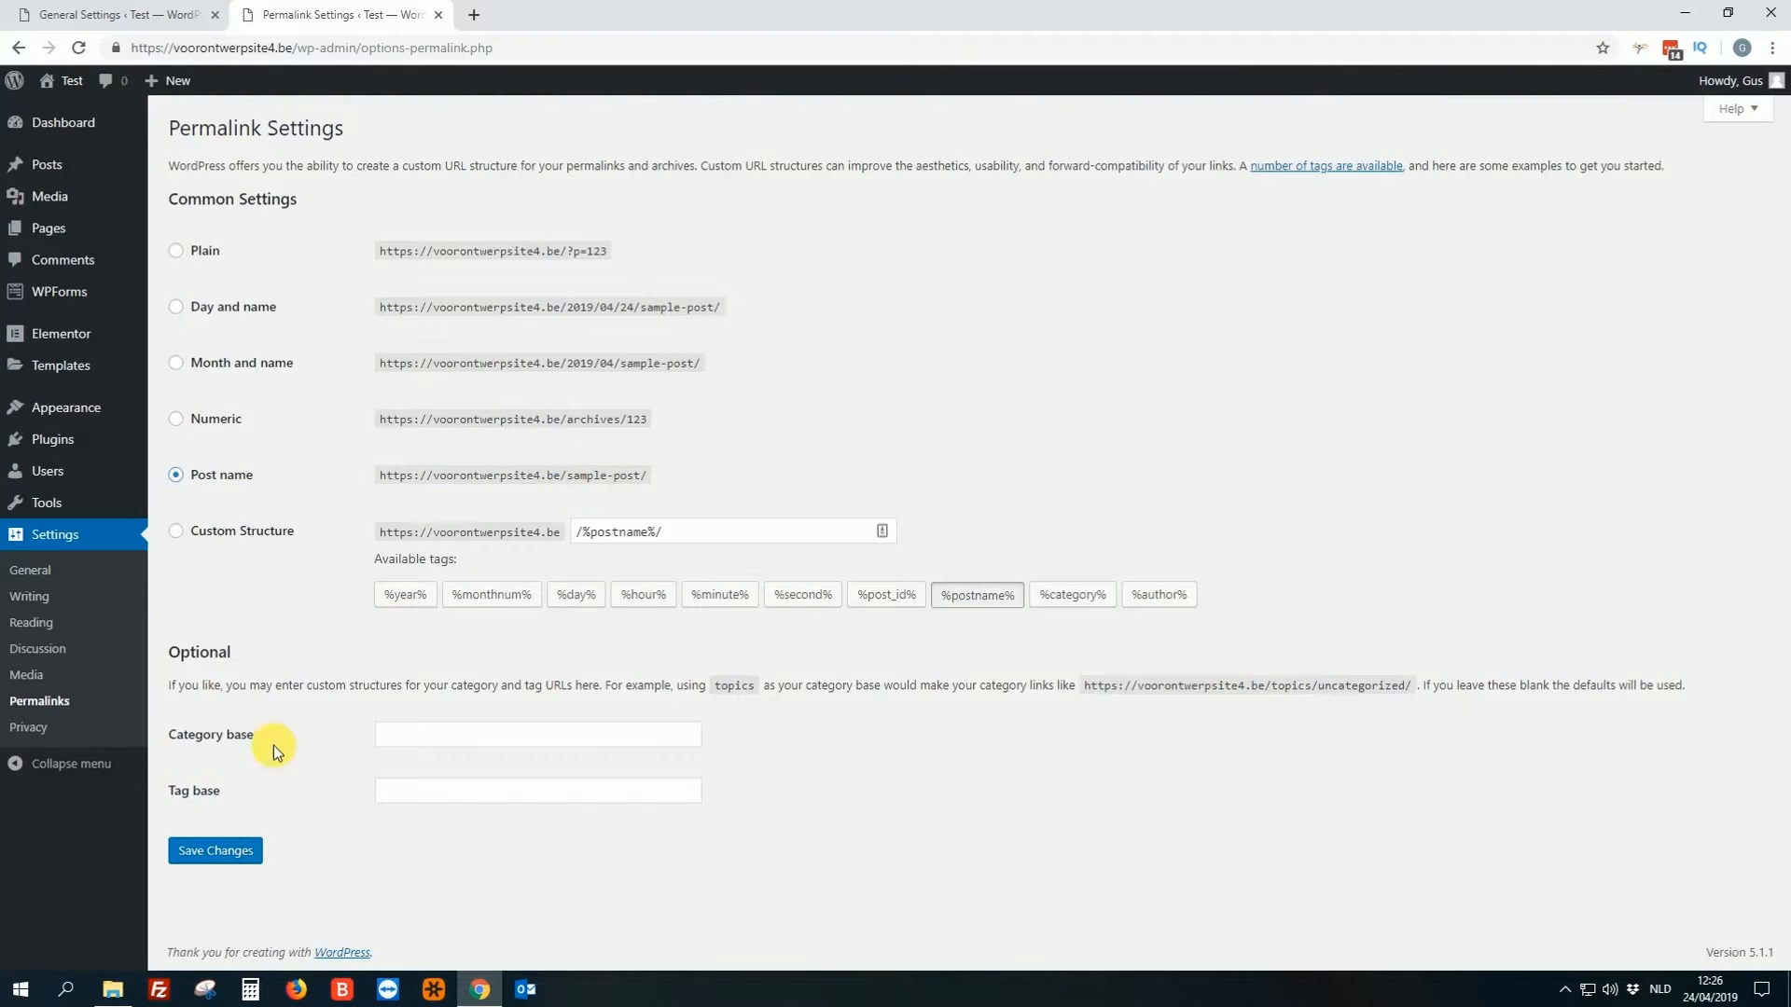
{"action": "left_click", "coordinate": [239, 854]}
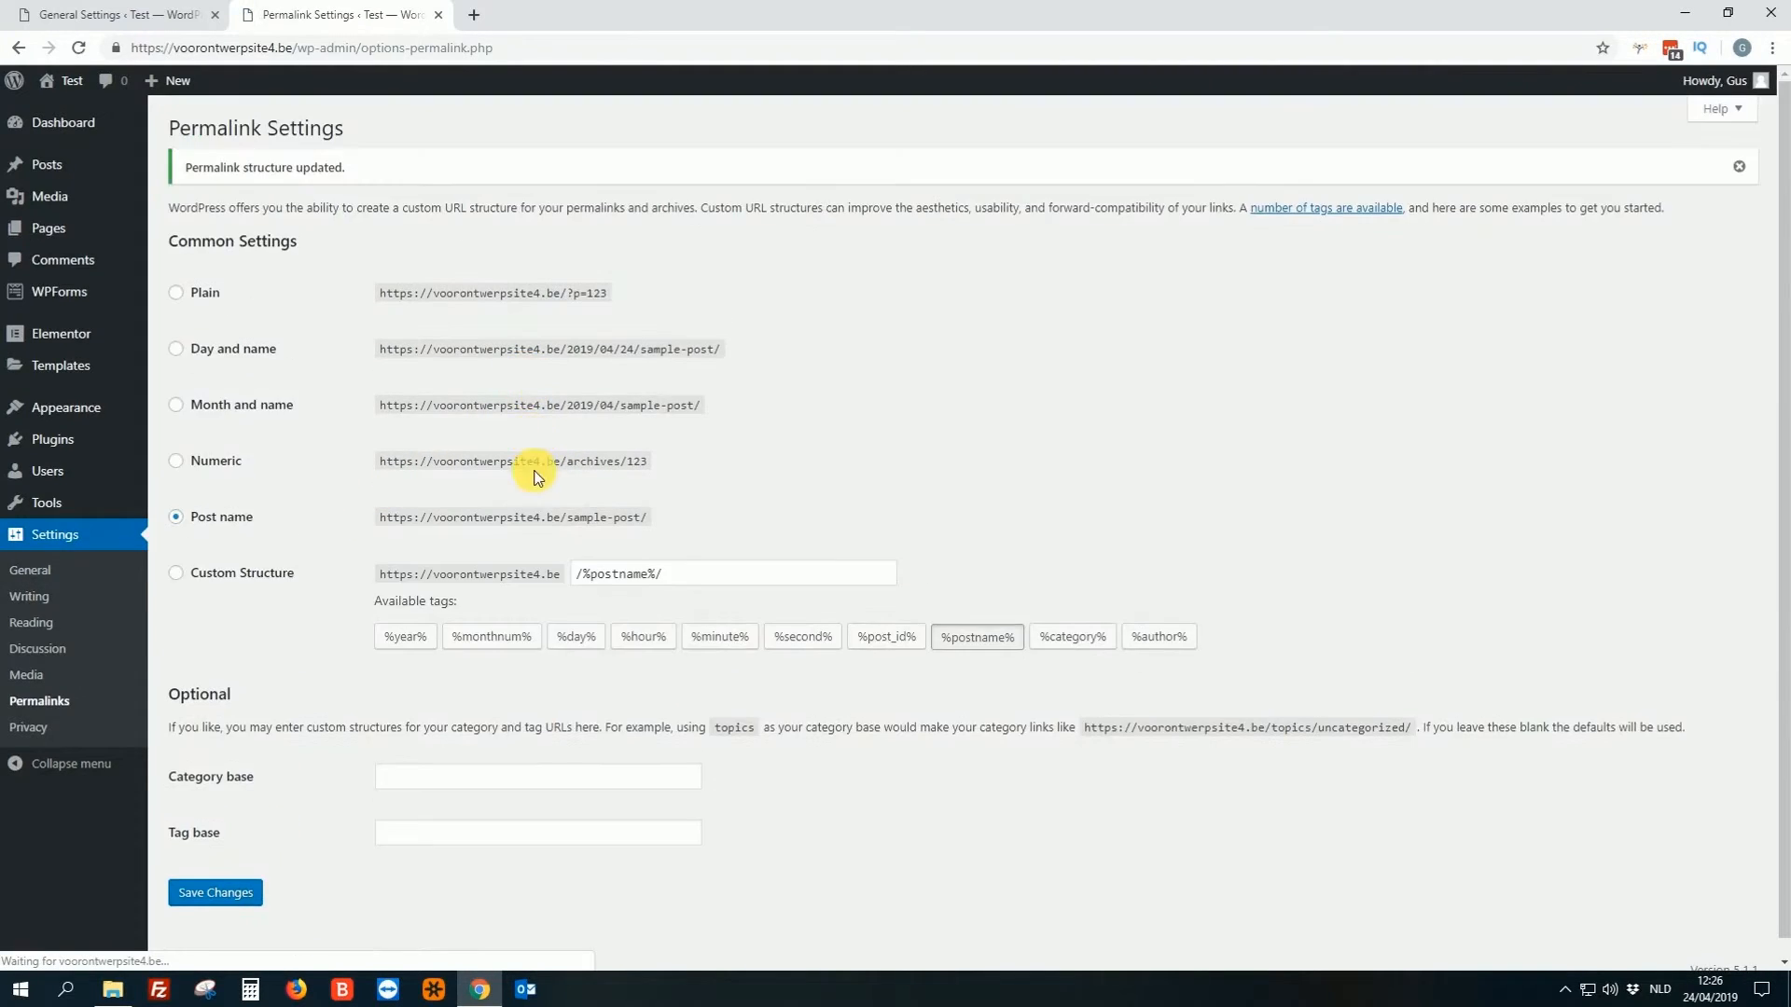
Open the list of pages in a new tab and open the Website Company London page for editing in another tab.
{"action": "middle_click", "coordinate": [49, 227]}
{"action": "left_click", "coordinate": [560, 14]}
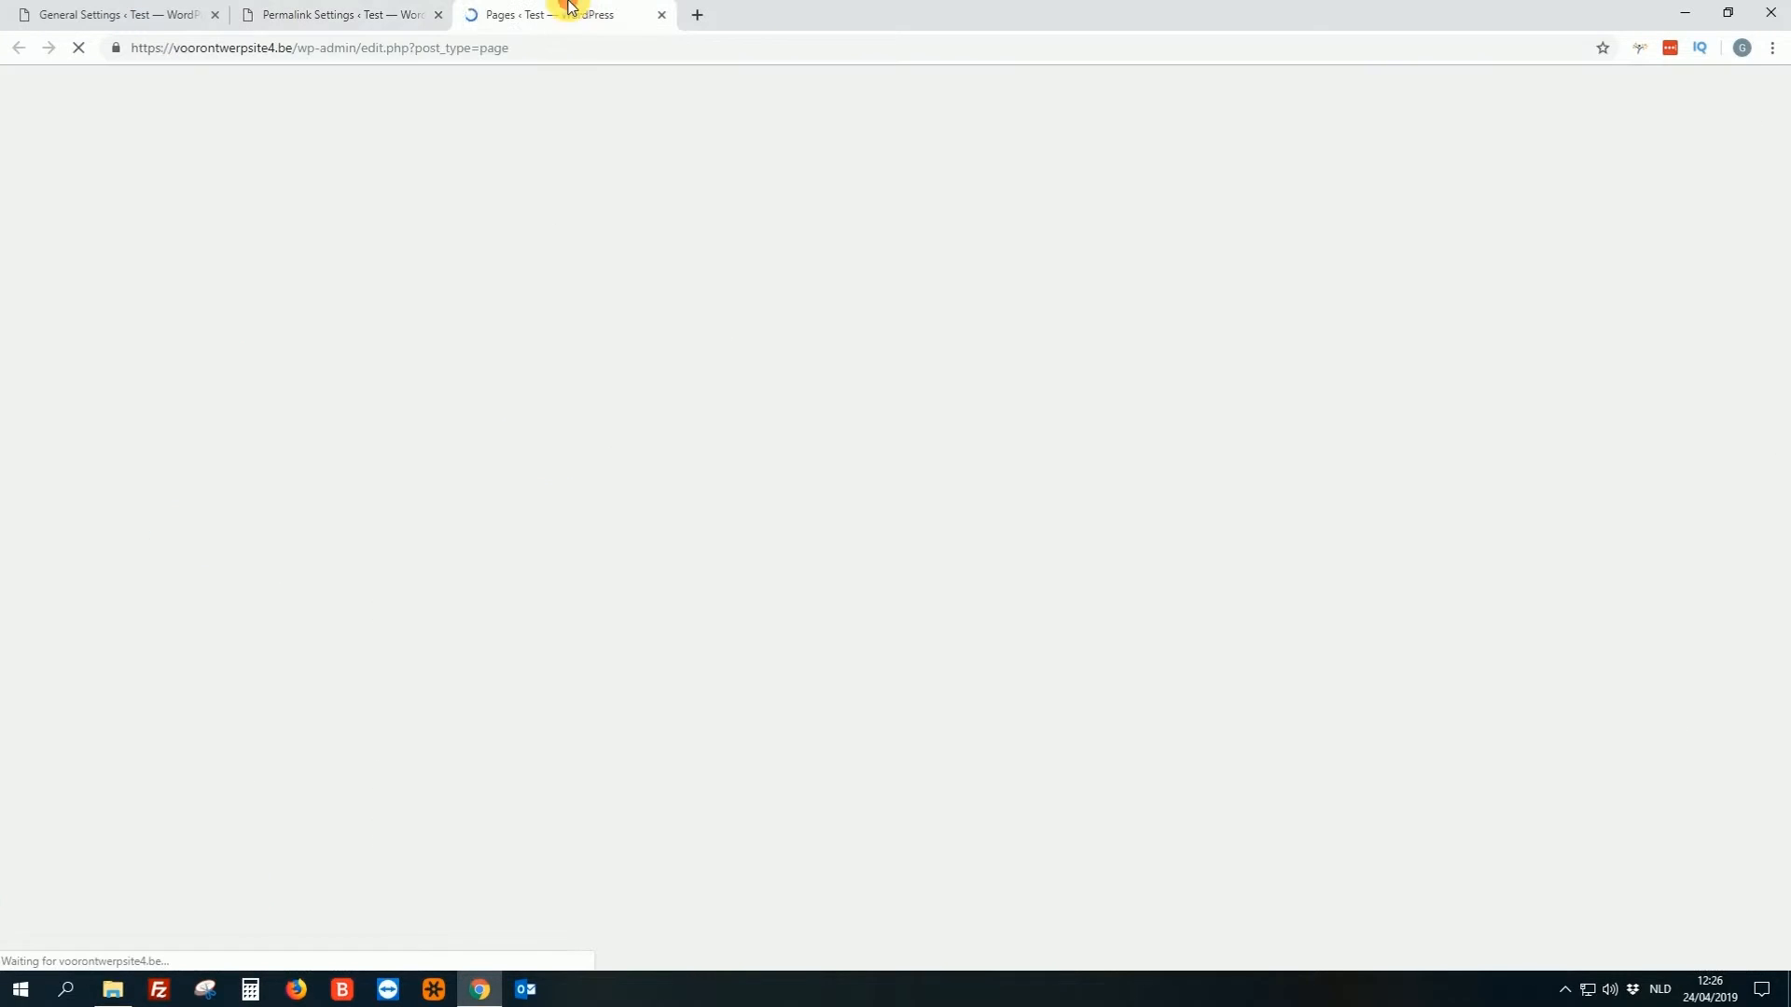
{"action": "mouse_move", "coordinate": [537, 444]}
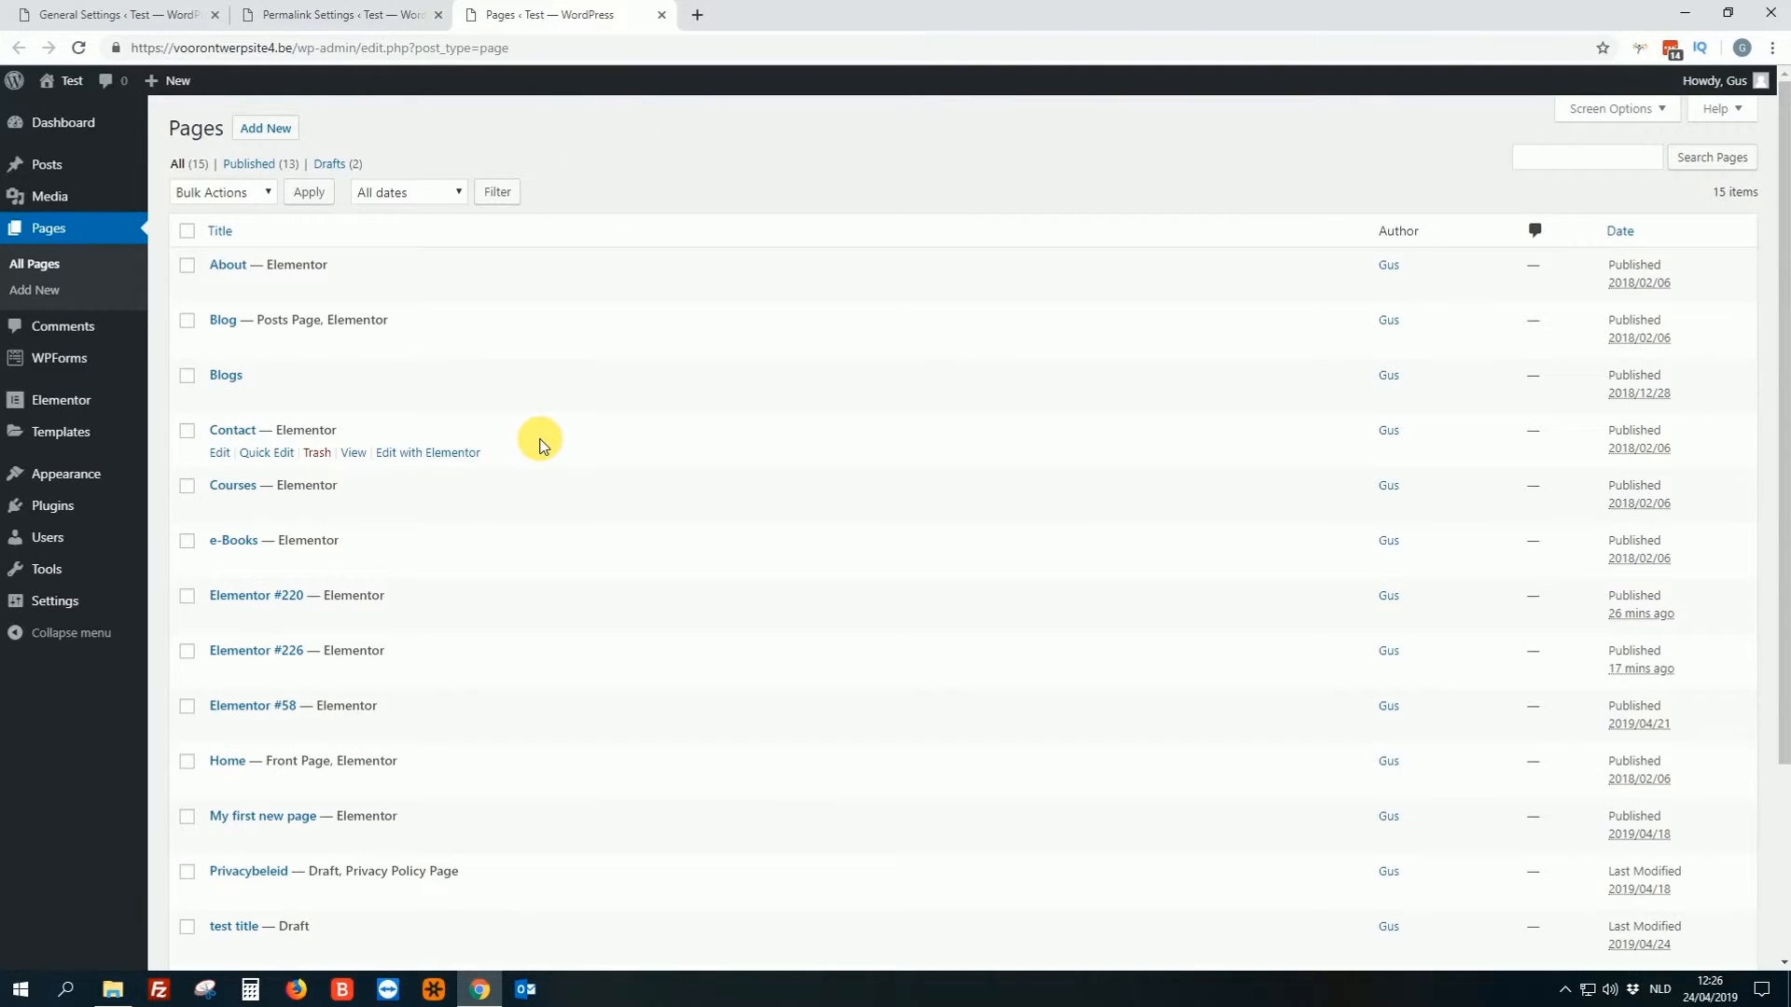
{"action": "scroll", "coordinate": [539, 445], "scroll_direction": "down", "scroll_amount": 3}
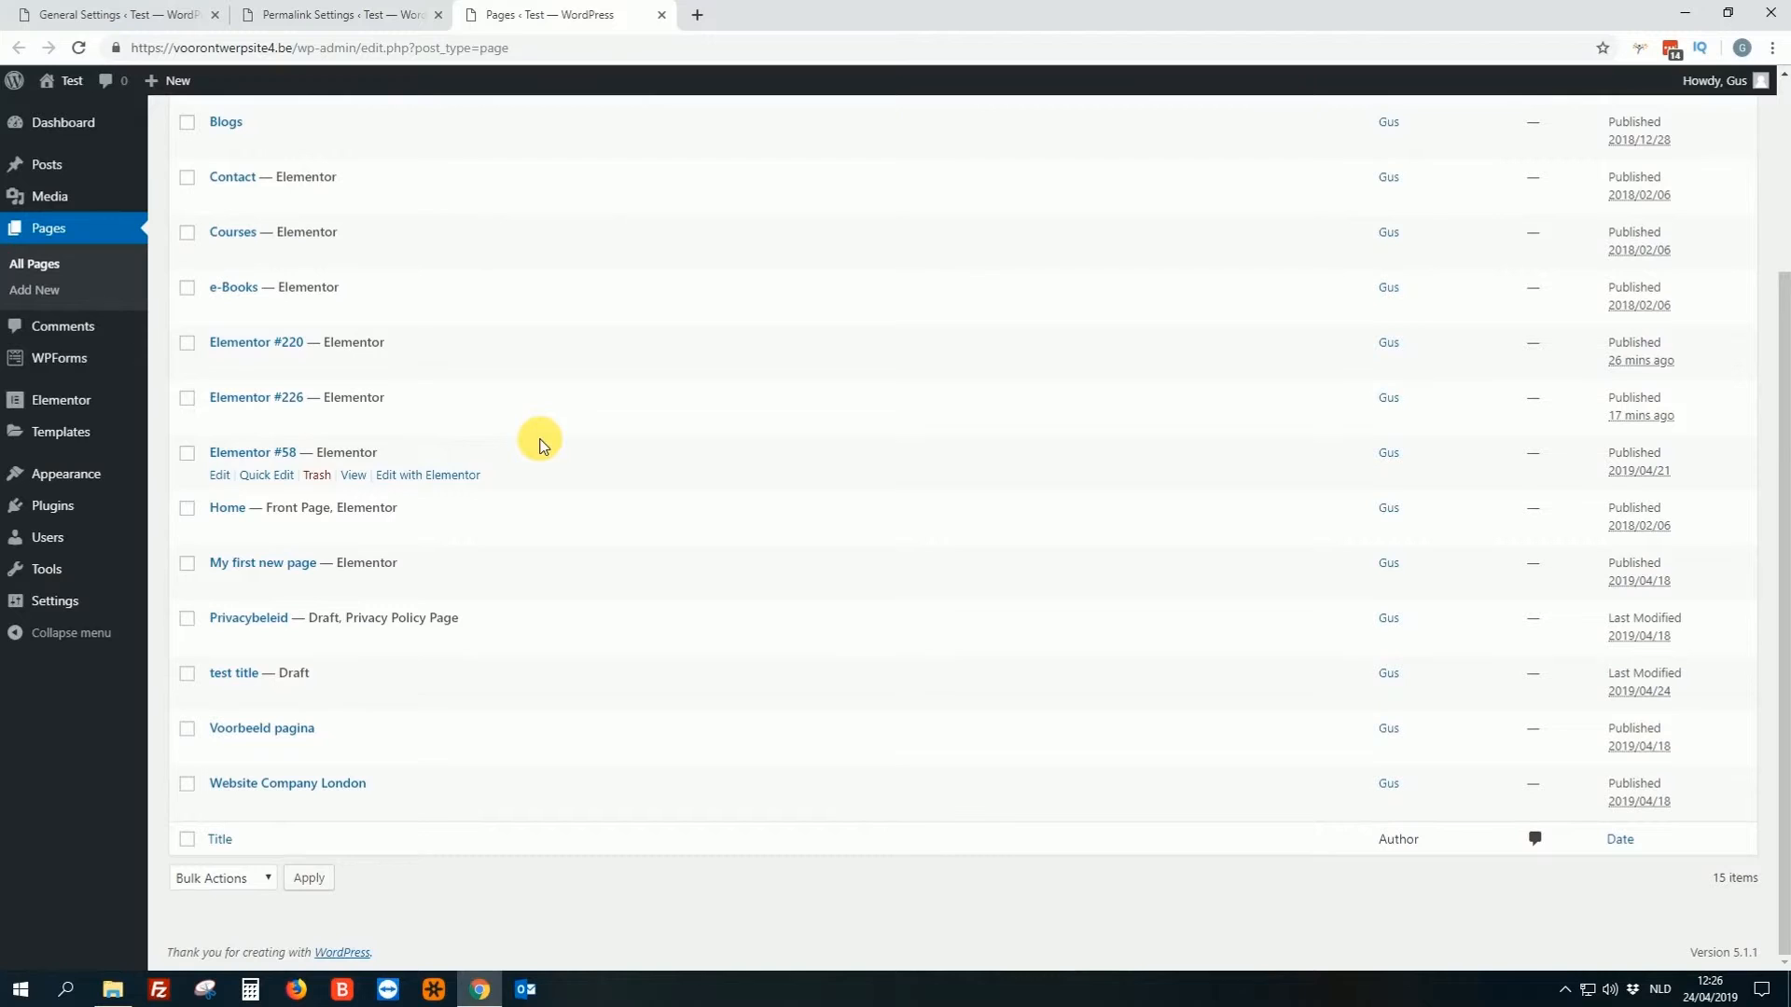
{"action": "mouse_move", "coordinate": [376, 784]}
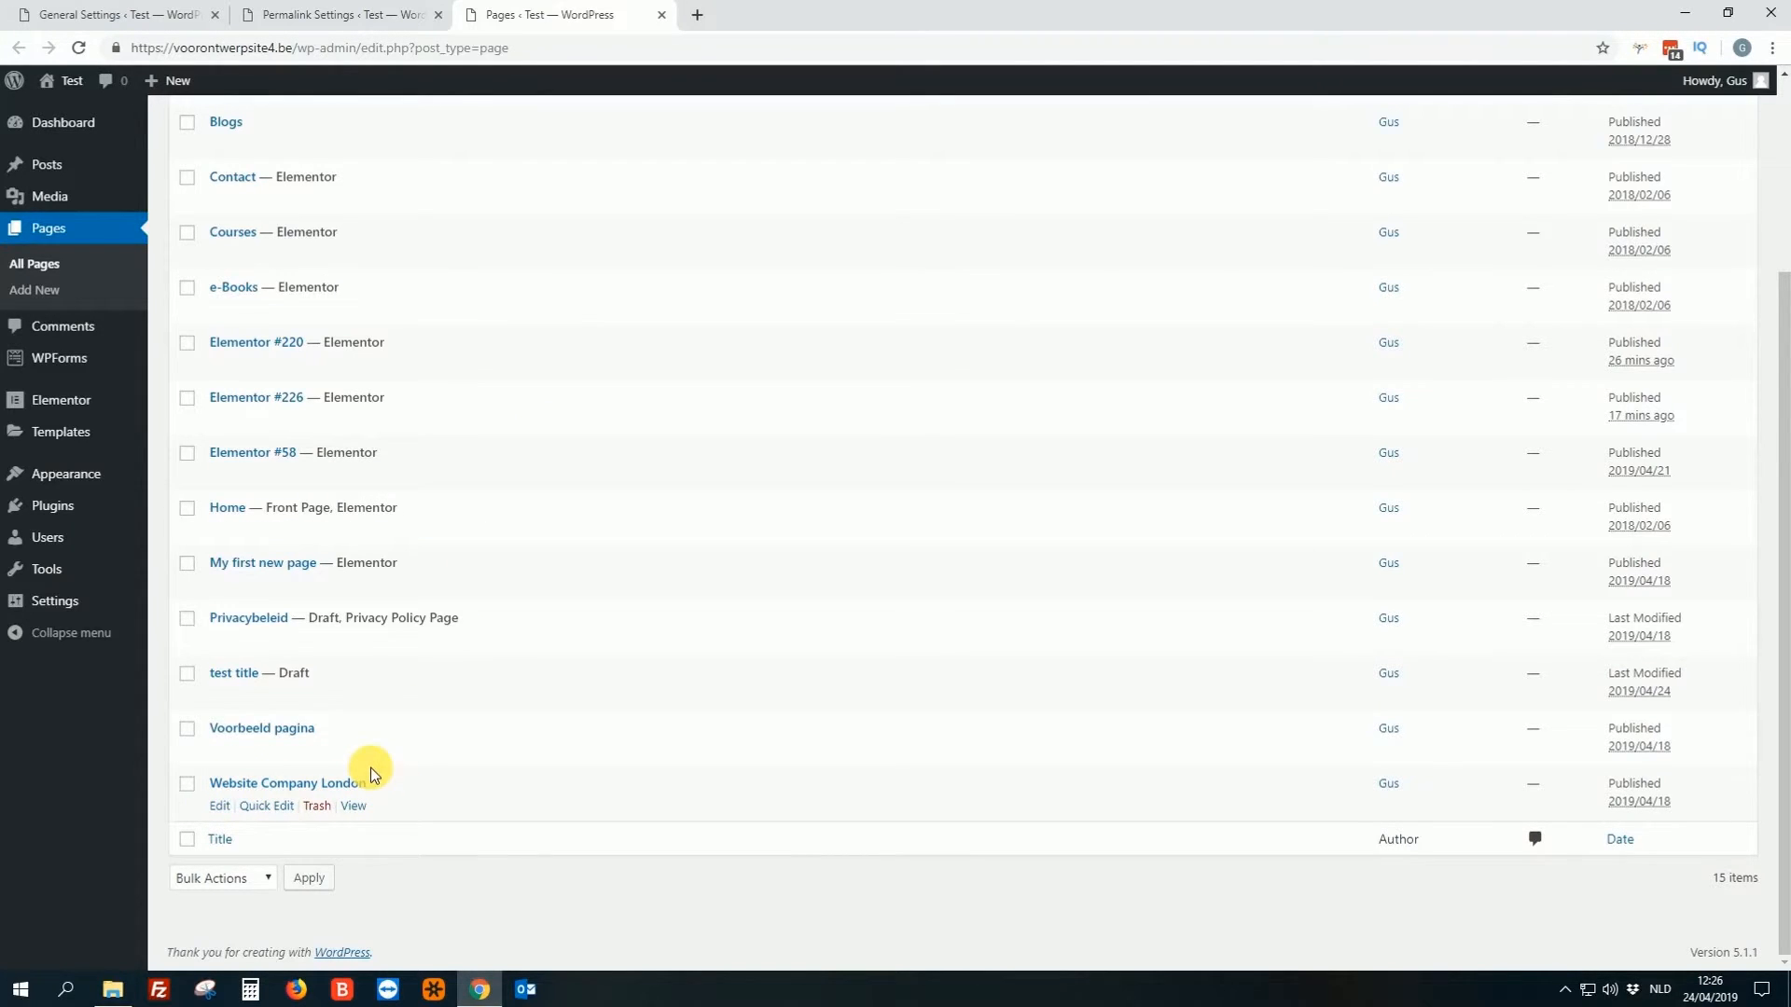
{"action": "middle_click", "coordinate": [248, 783]}
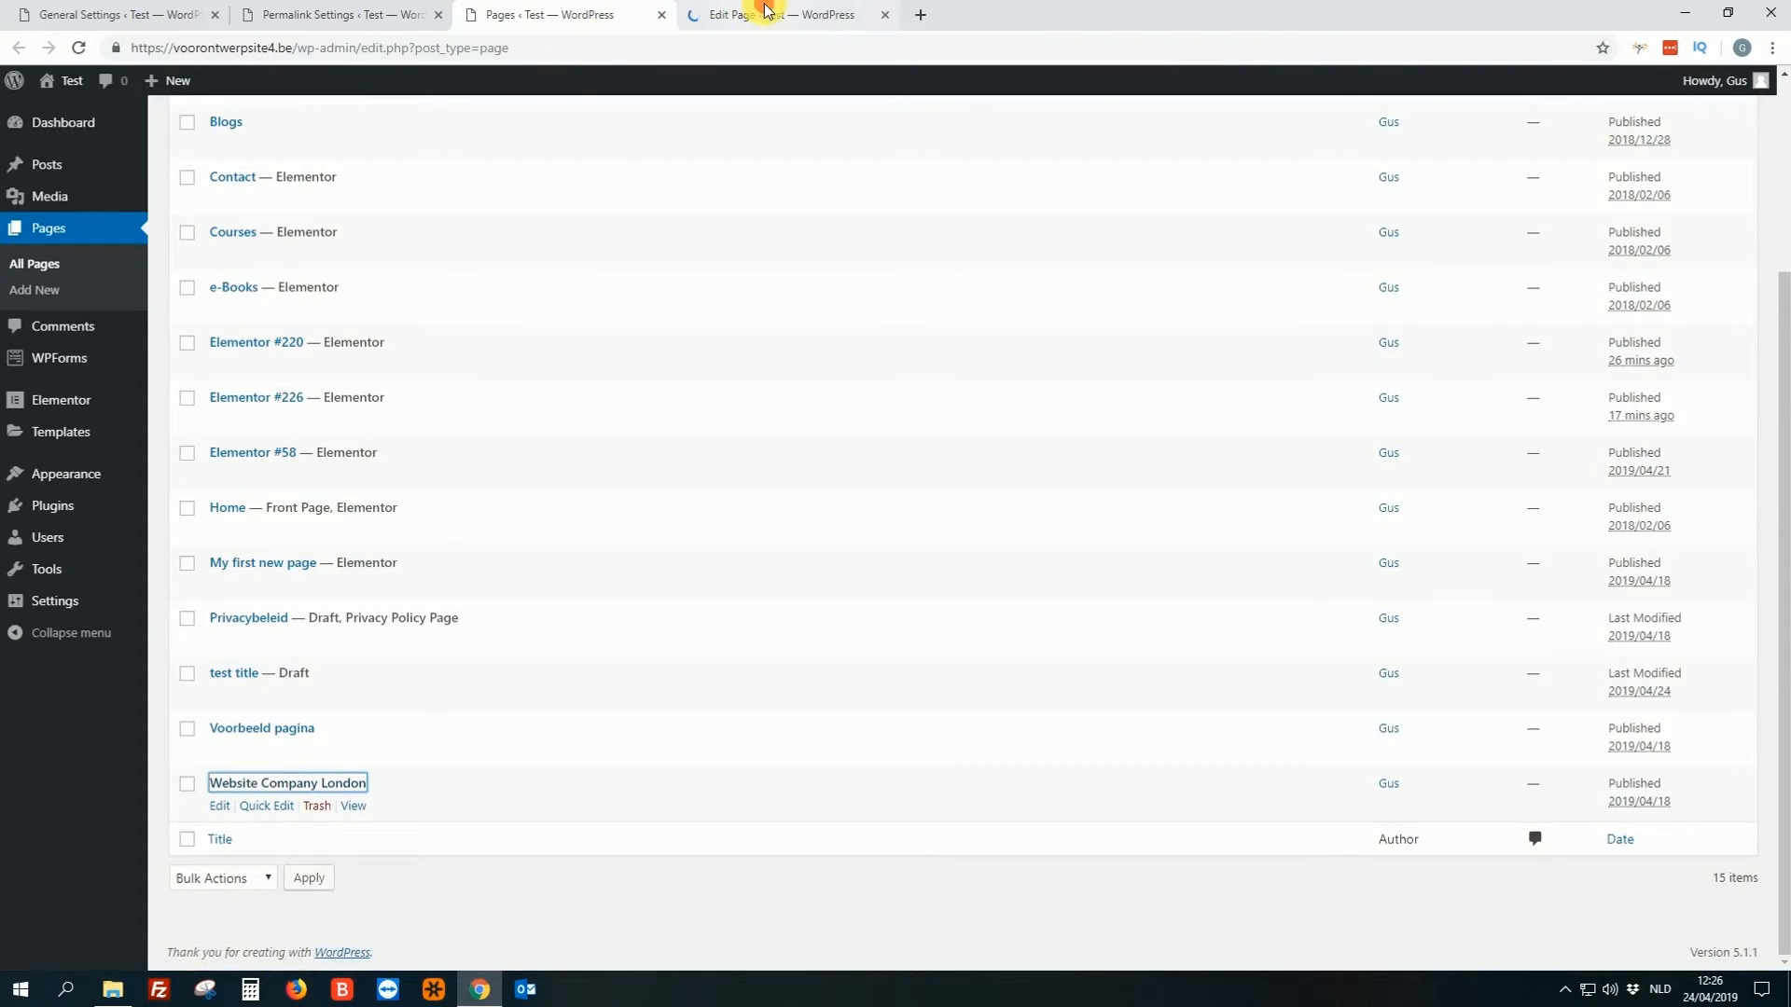
{"action": "left_click", "coordinate": [780, 14]}
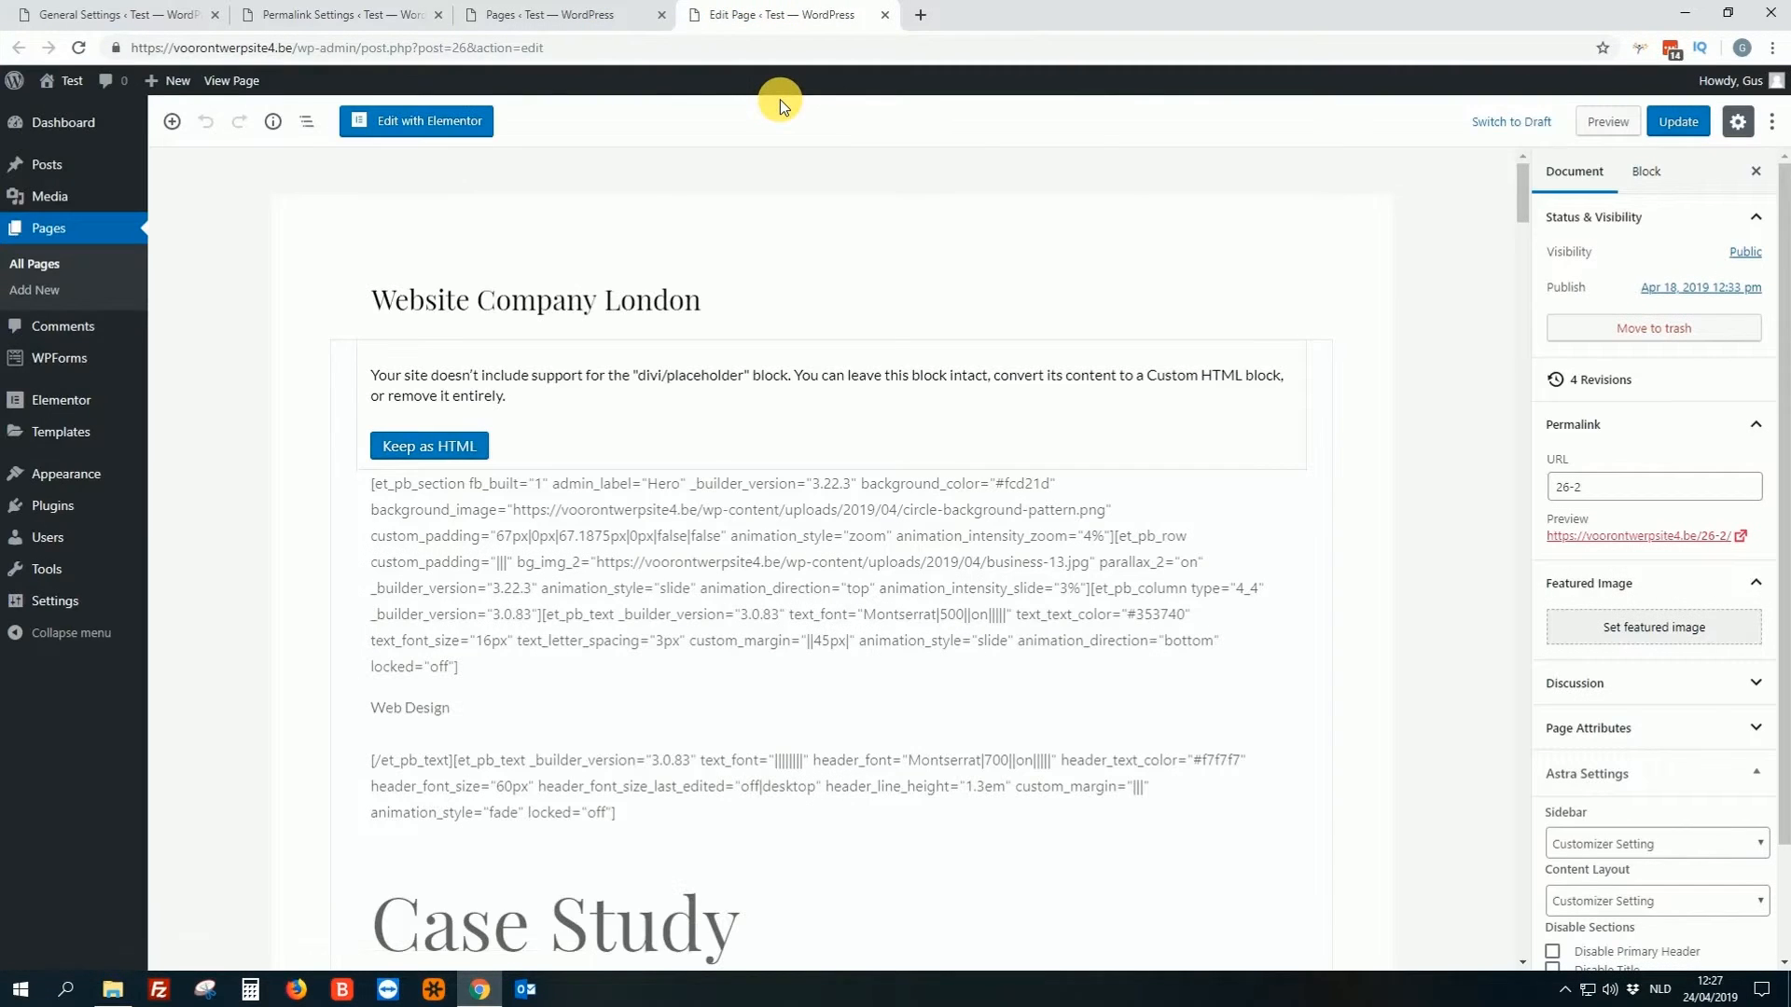
Open the live Website Company London page in a new tab to check its web address against the page title.
{"action": "left_click_drag", "start_coordinate": [371, 300], "coordinate": [751, 298]}
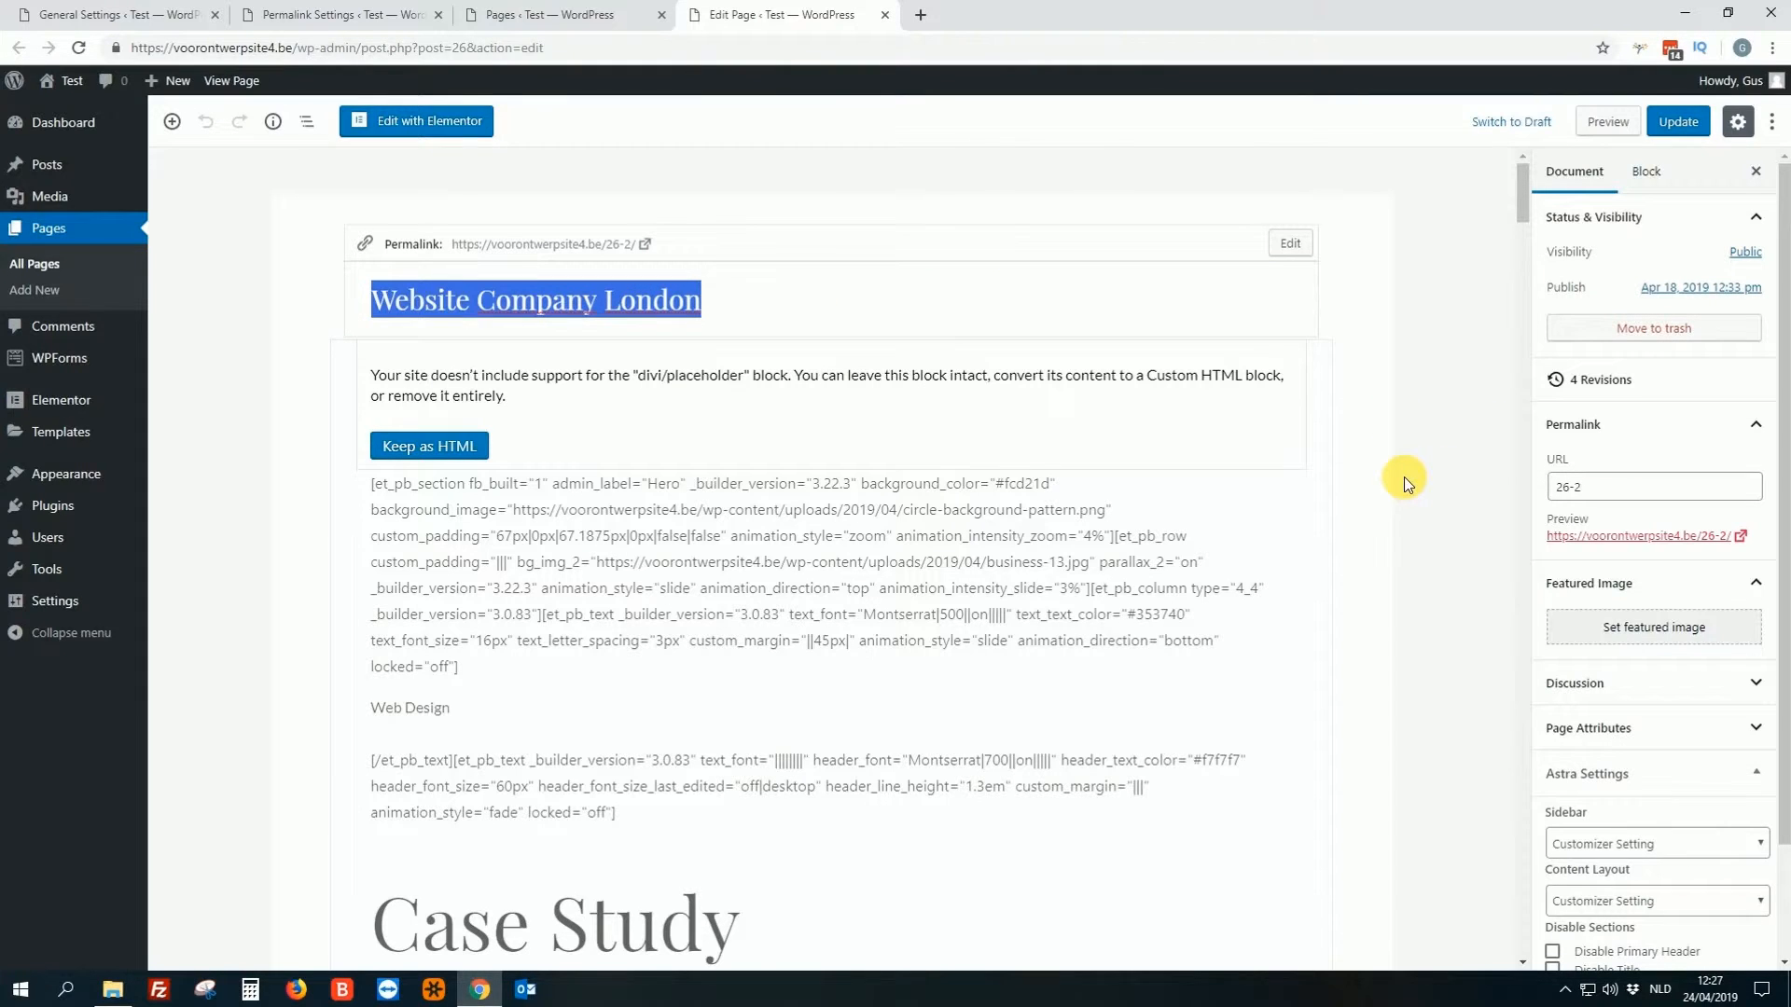
{"action": "left_click", "coordinate": [232, 80], "text": "ctrl"}
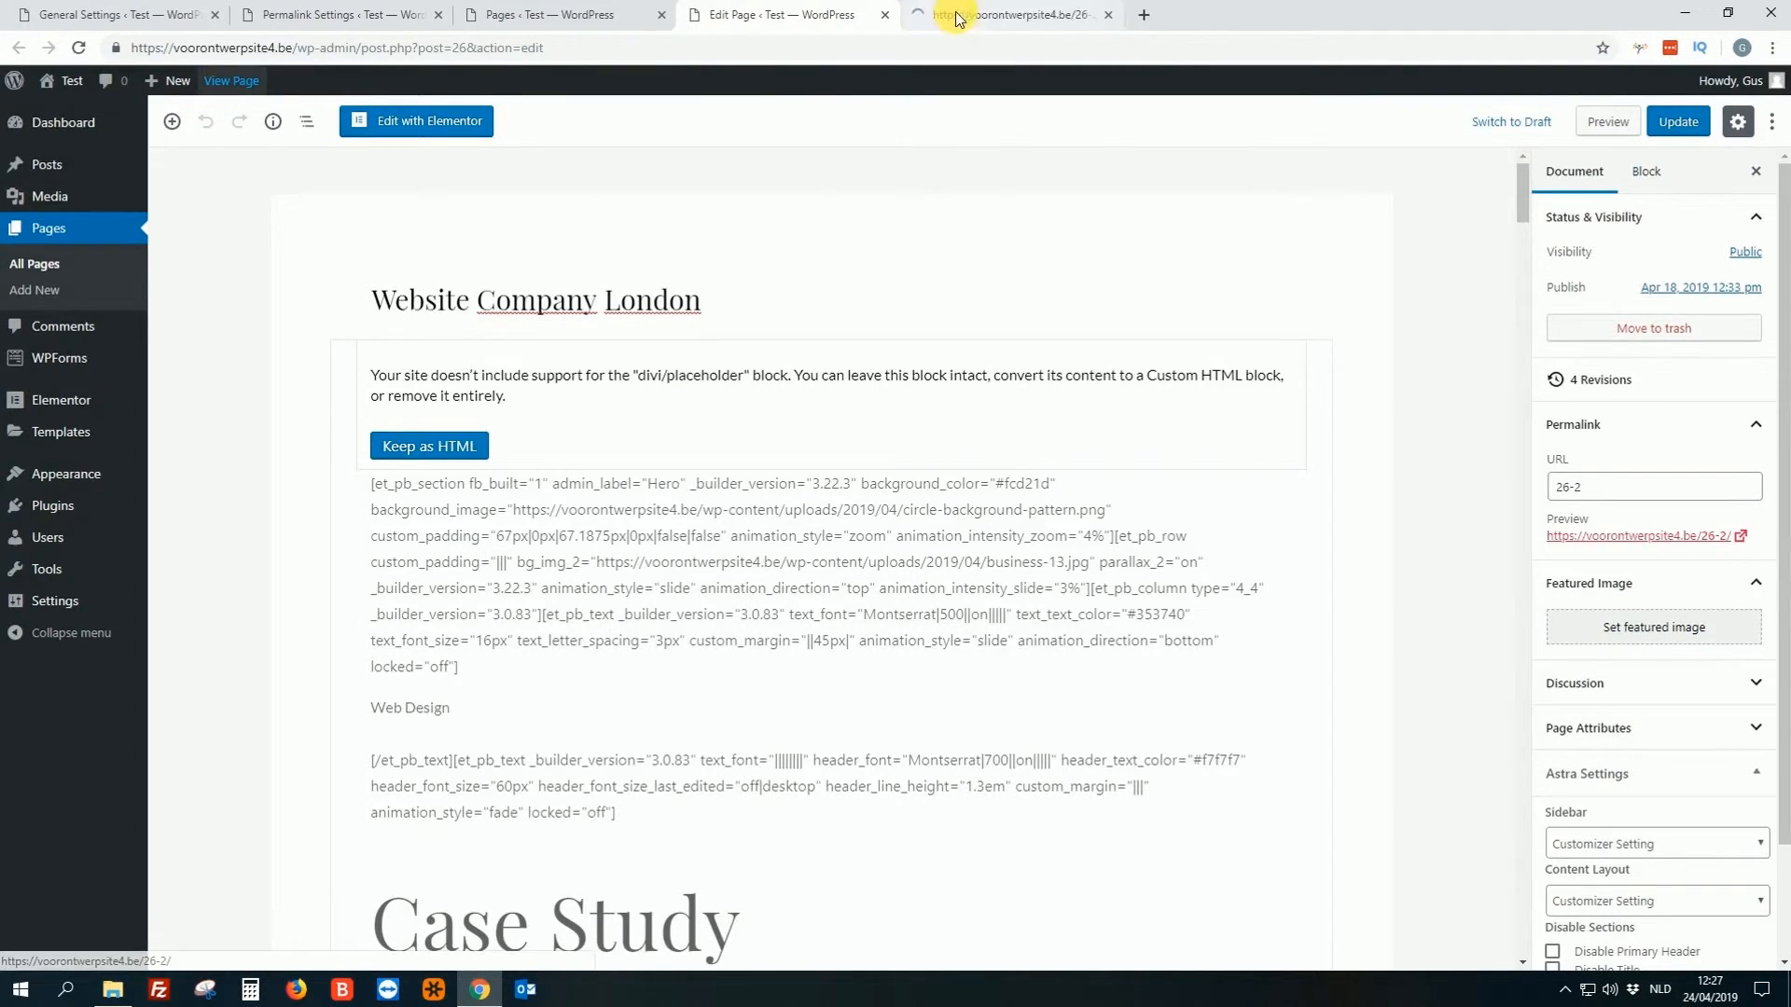
{"action": "left_click", "coordinate": [951, 17]}
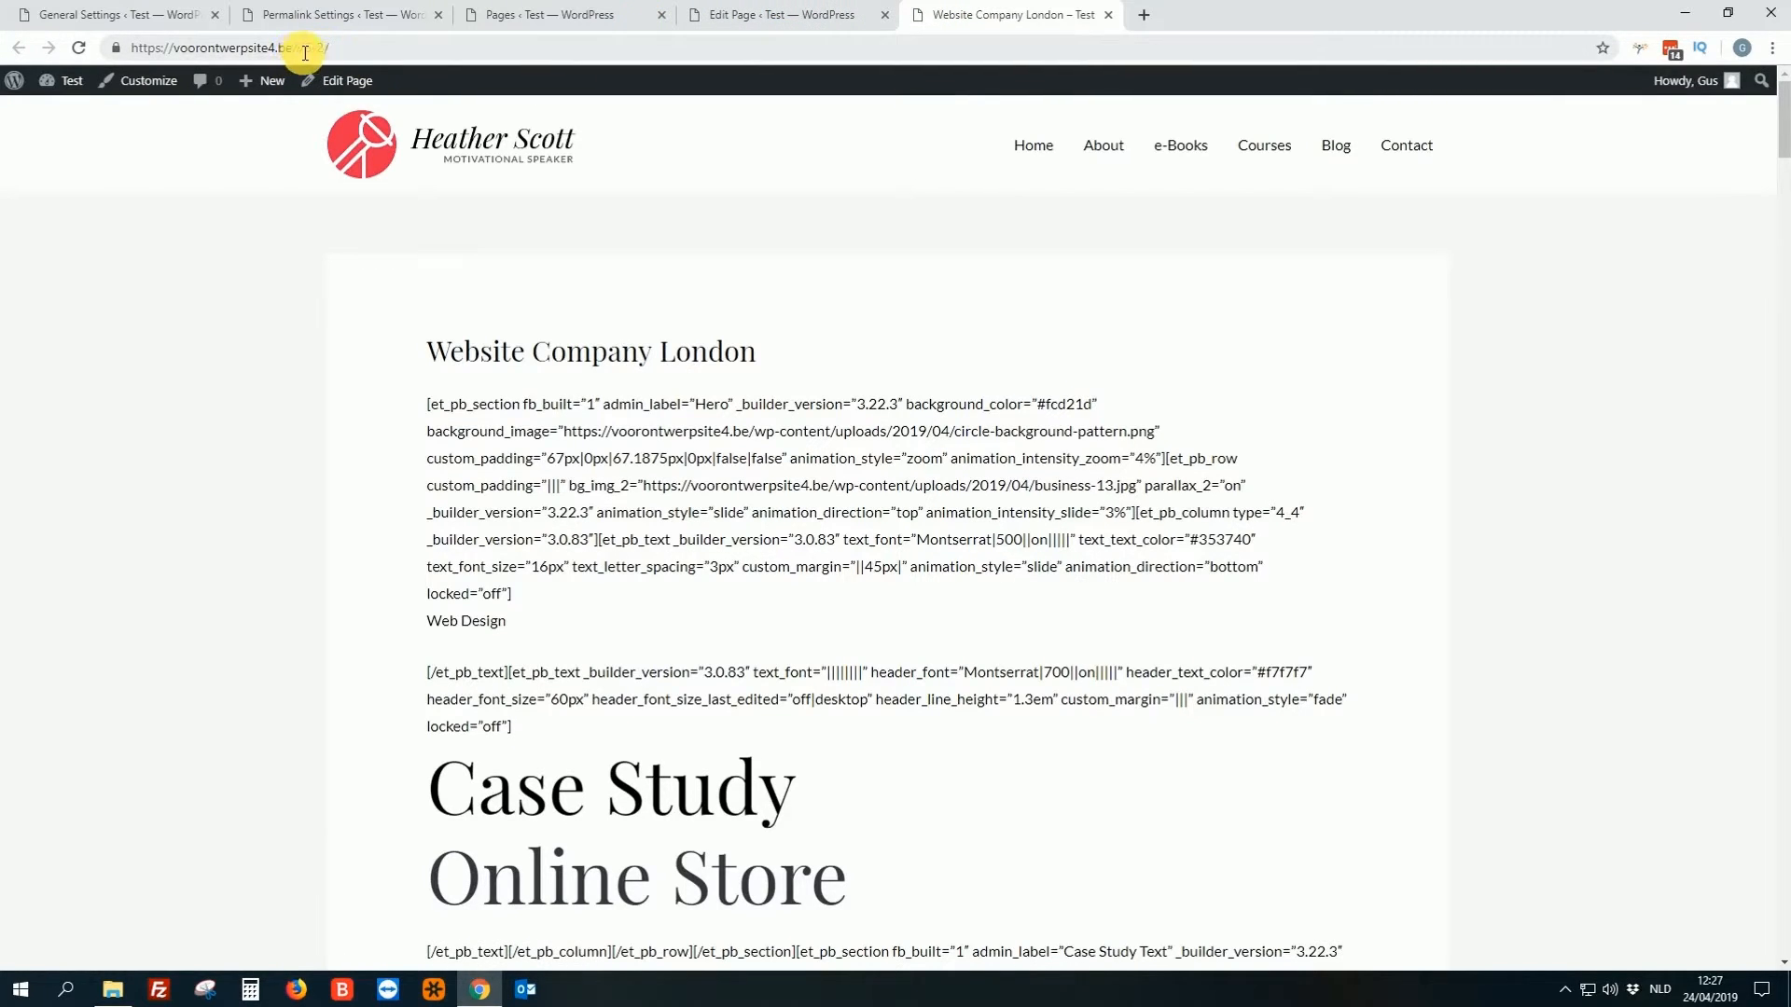
Change the page's permalink URL to website-company-london and update the page.
{"action": "left_click", "coordinate": [757, 11]}
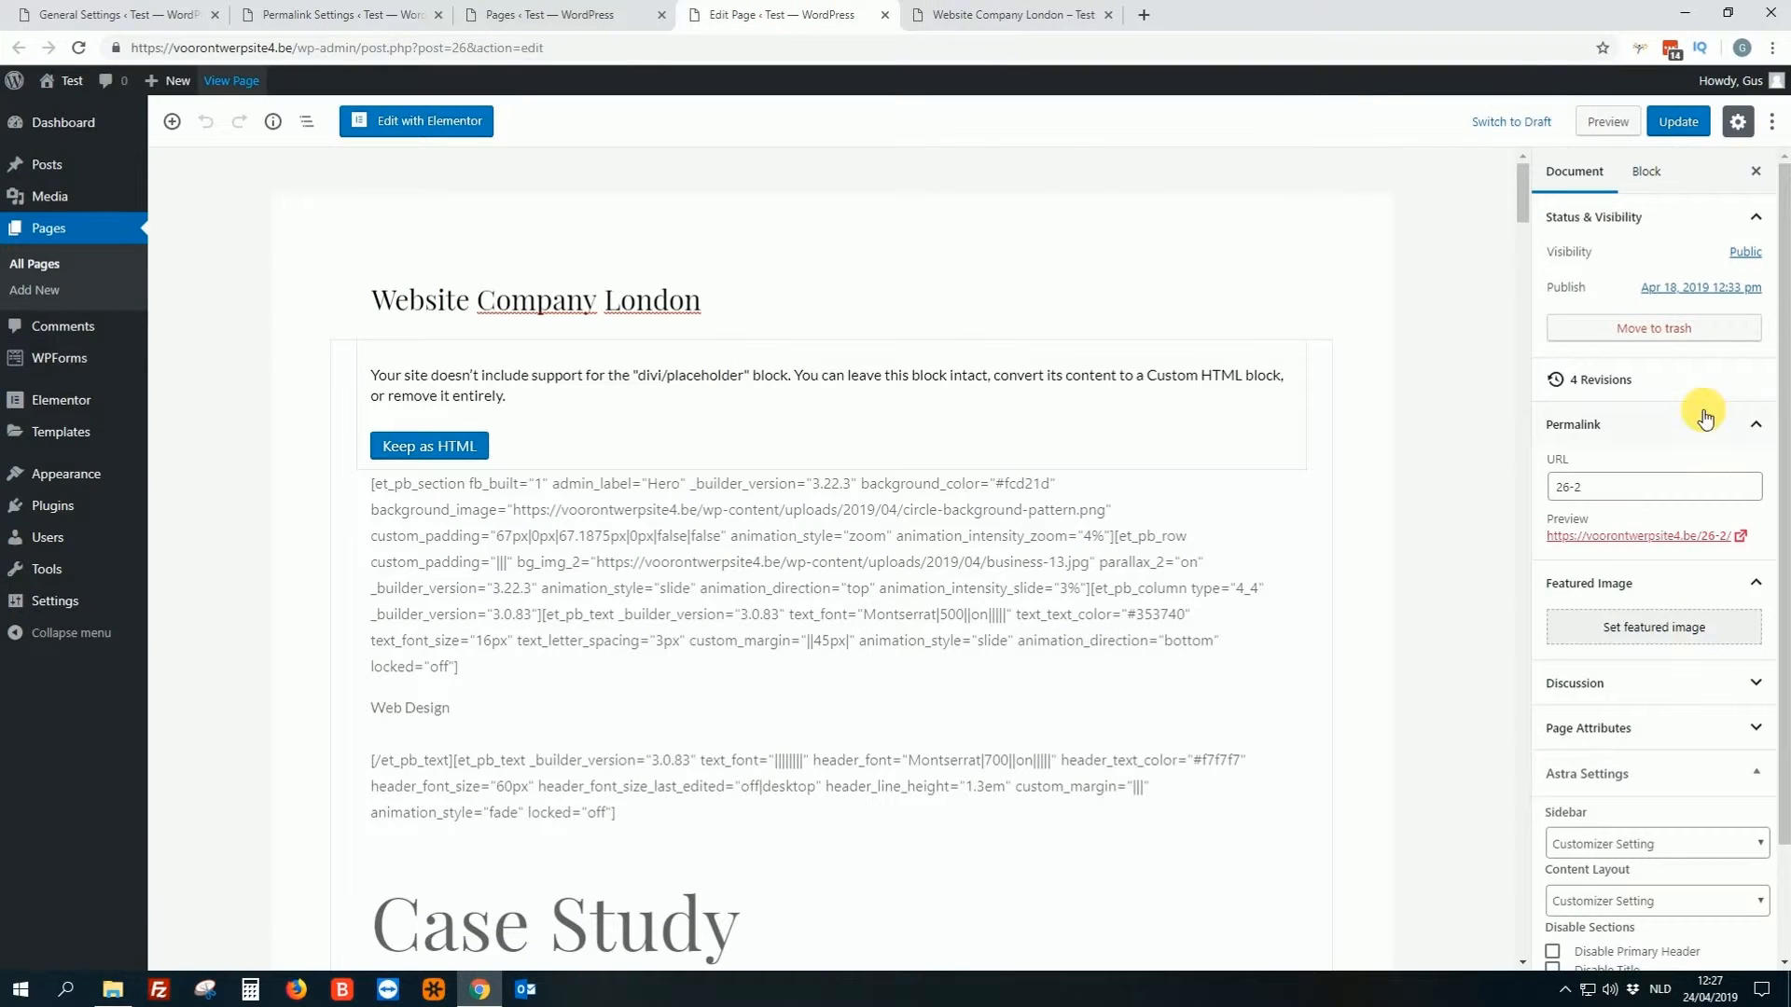
{"action": "left_click", "coordinate": [1627, 487]}
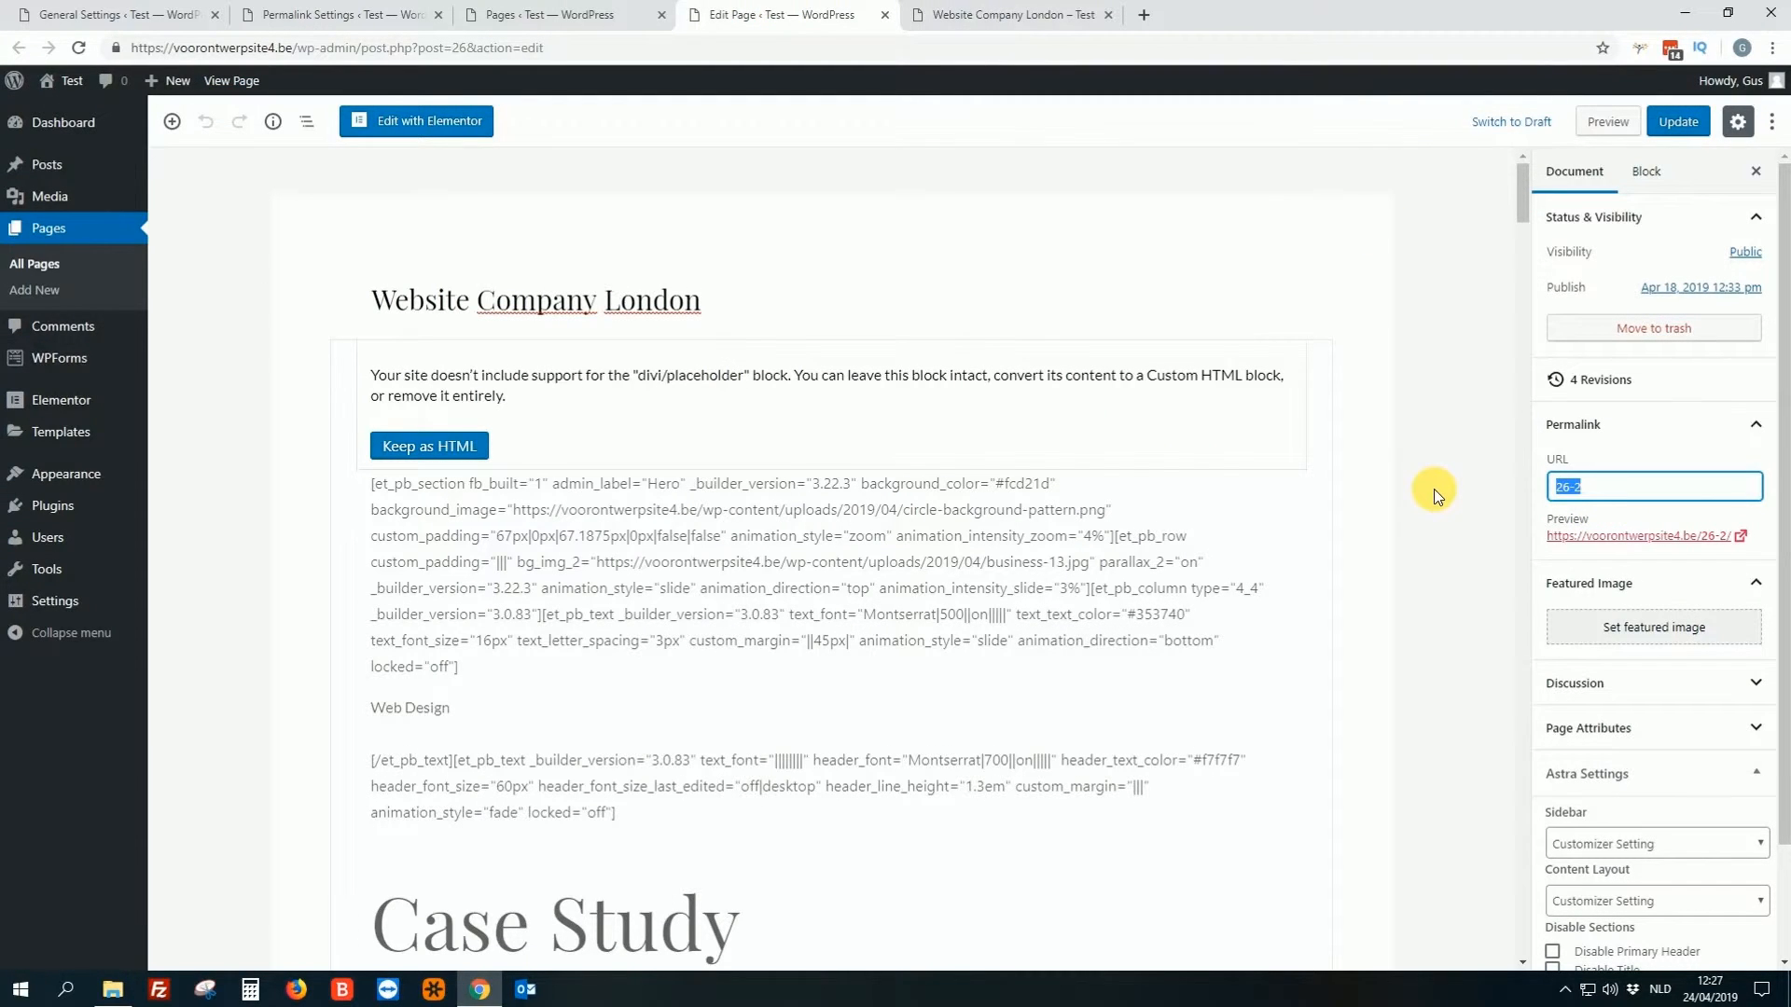
{"action": "type", "text": "website"}
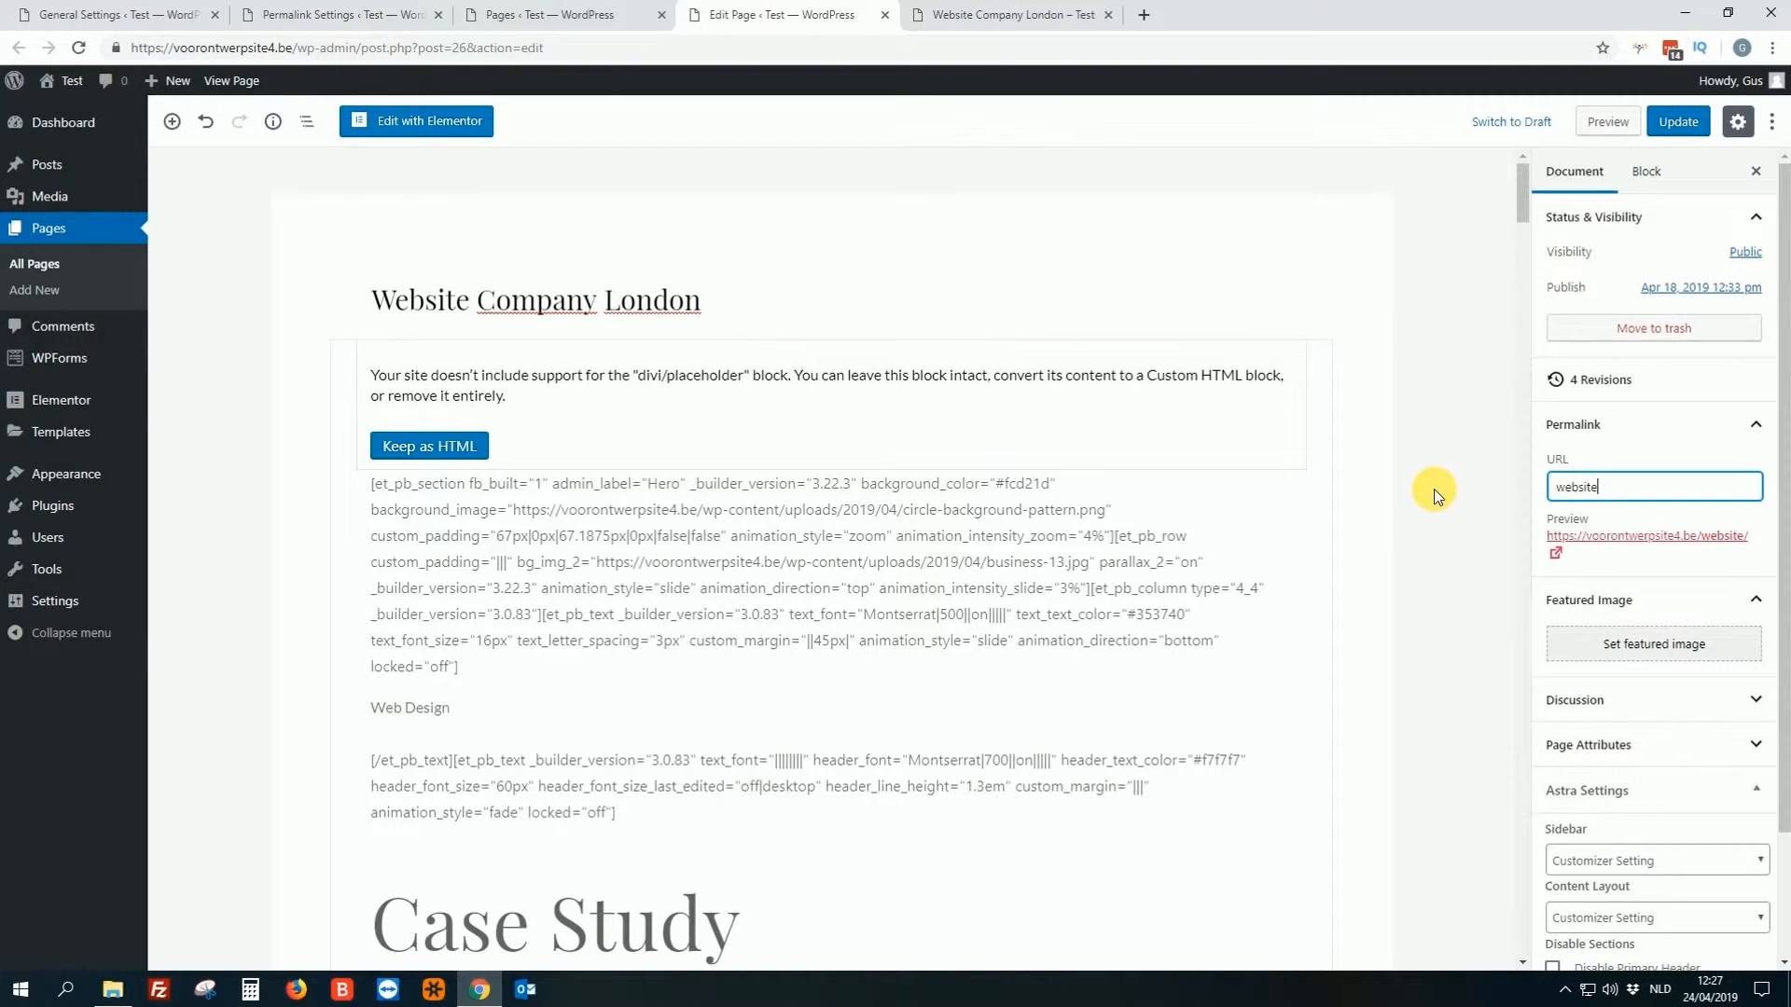
{"action": "type", "text": "-company-london"}
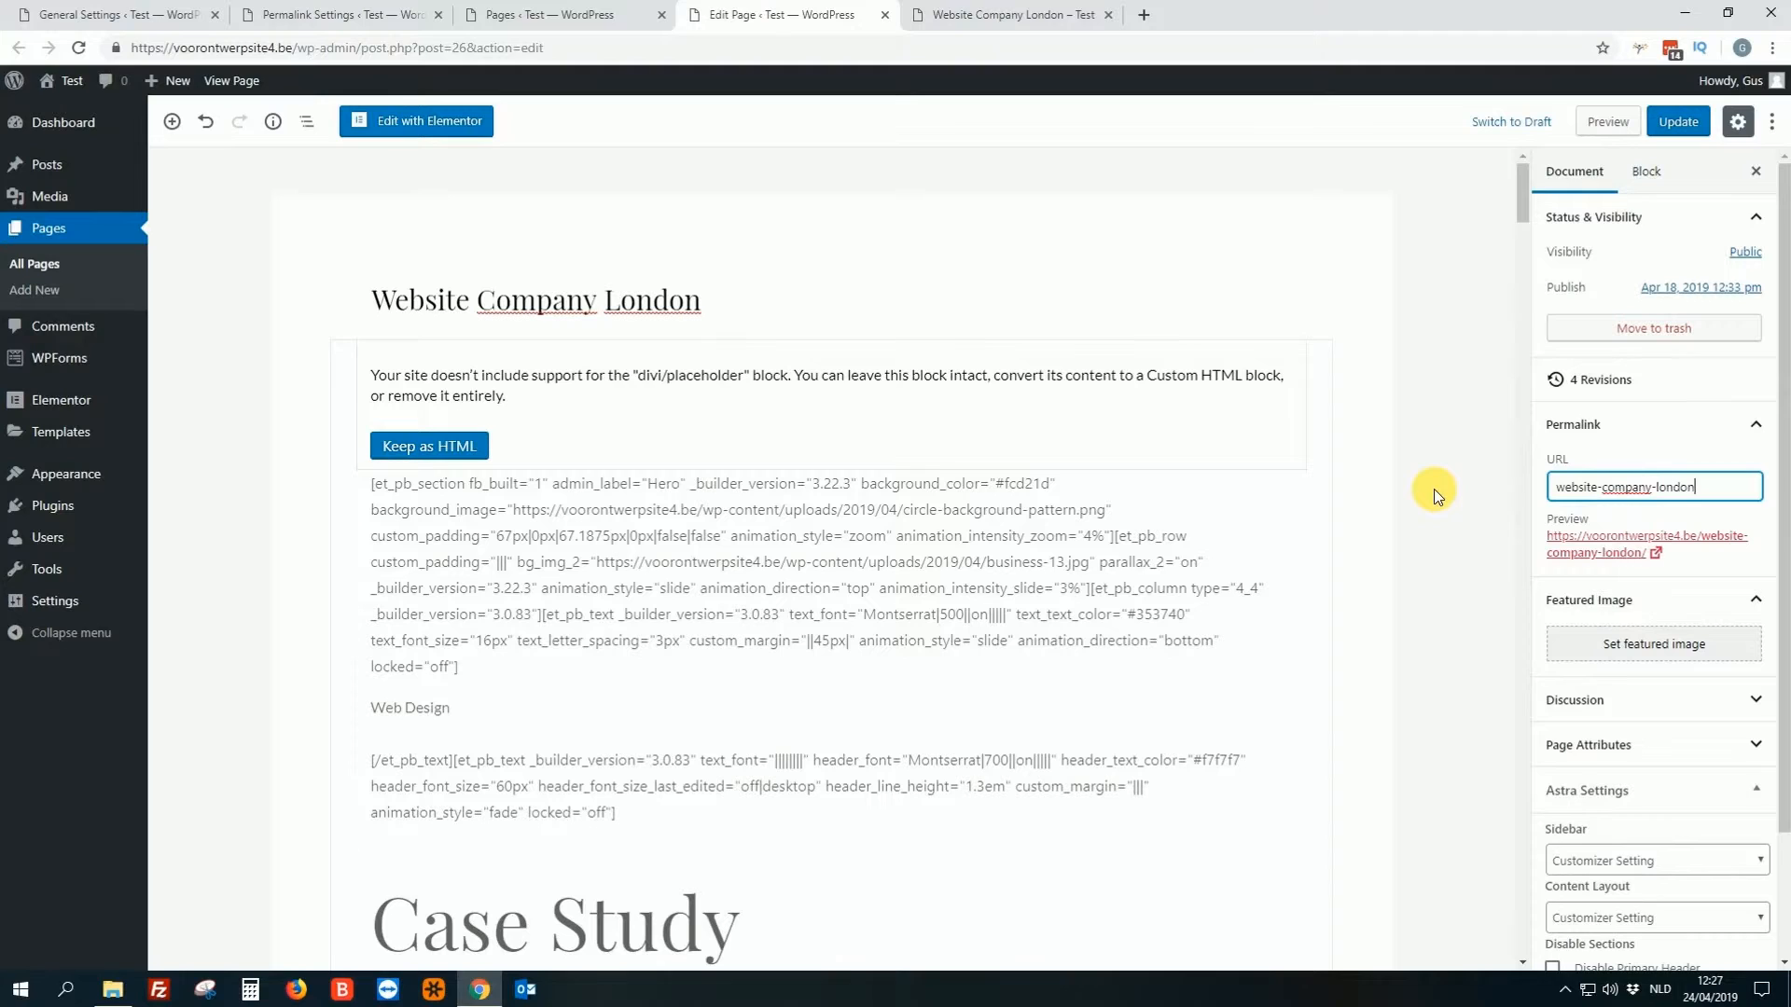
{"action": "left_click", "coordinate": [1678, 121]}
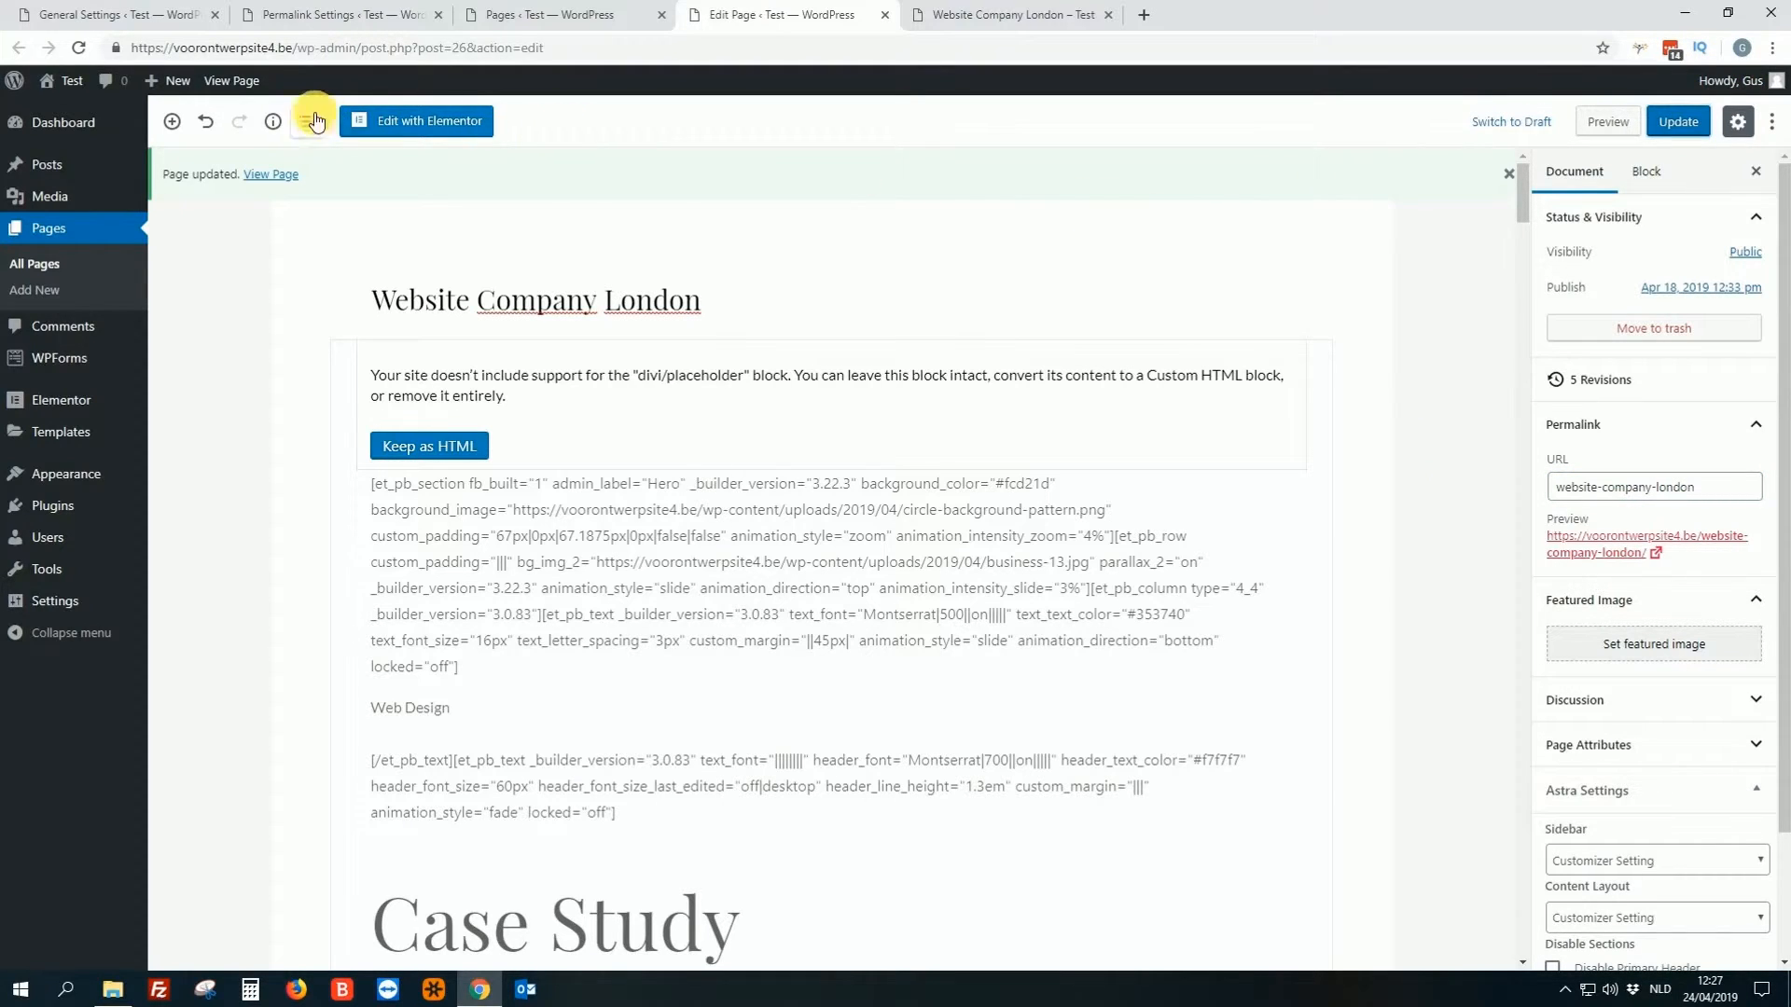
Open the updated live page in a new tab, close the old one, and check the new address.
{"action": "middle_click", "coordinate": [241, 85]}
{"action": "left_click", "coordinate": [973, 15]}
{"action": "left_click", "coordinate": [1107, 16]}
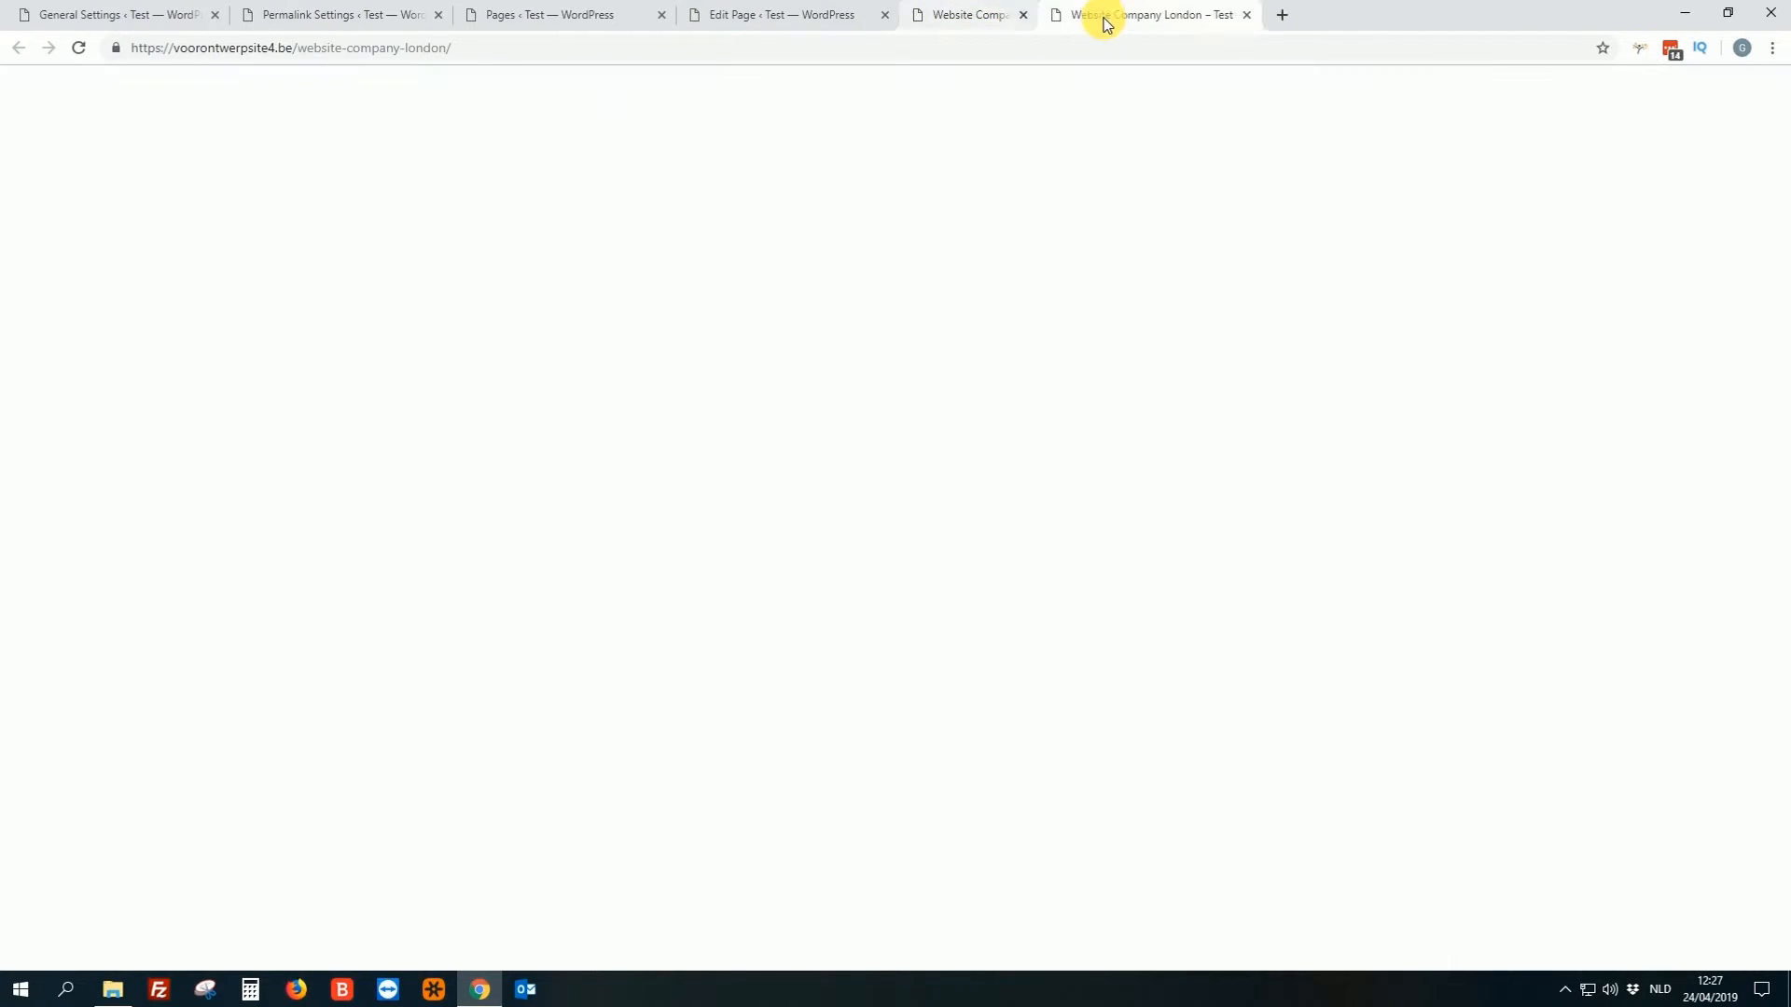
{"action": "left_click", "coordinate": [304, 48]}
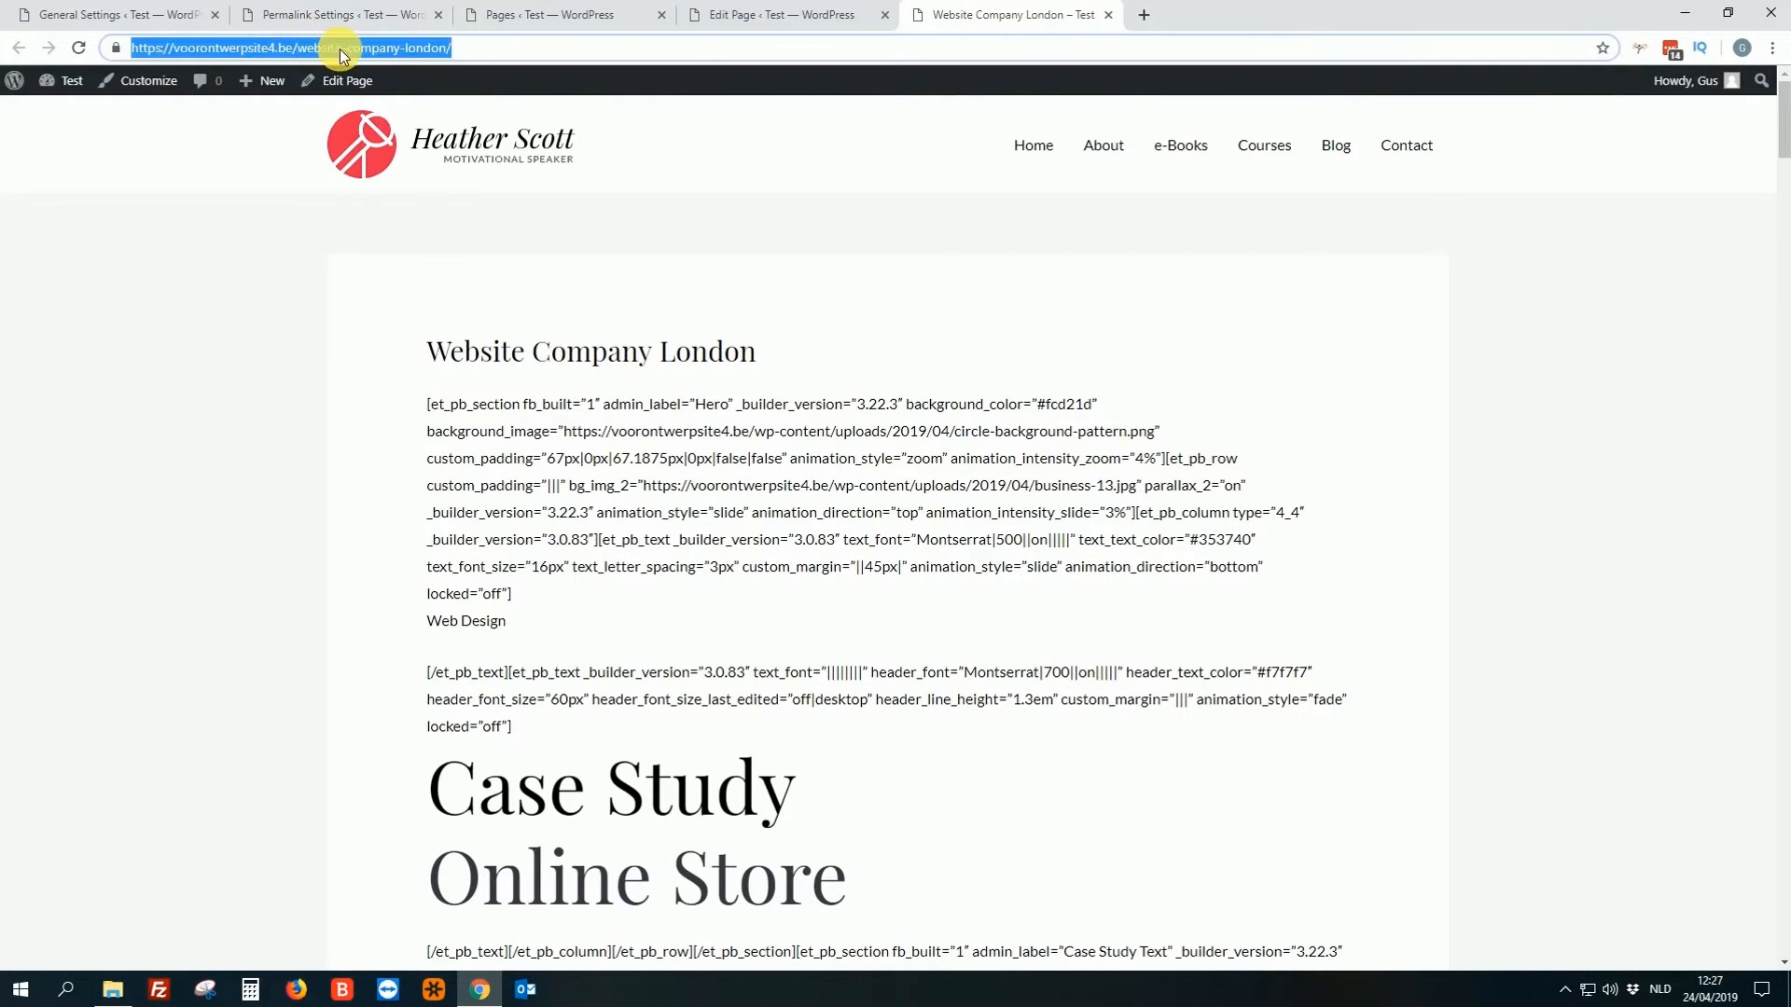
{"action": "left_click", "coordinate": [306, 47]}
Return to the permalink settings and save the Post name structure again.
{"action": "left_click", "coordinate": [291, 16]}
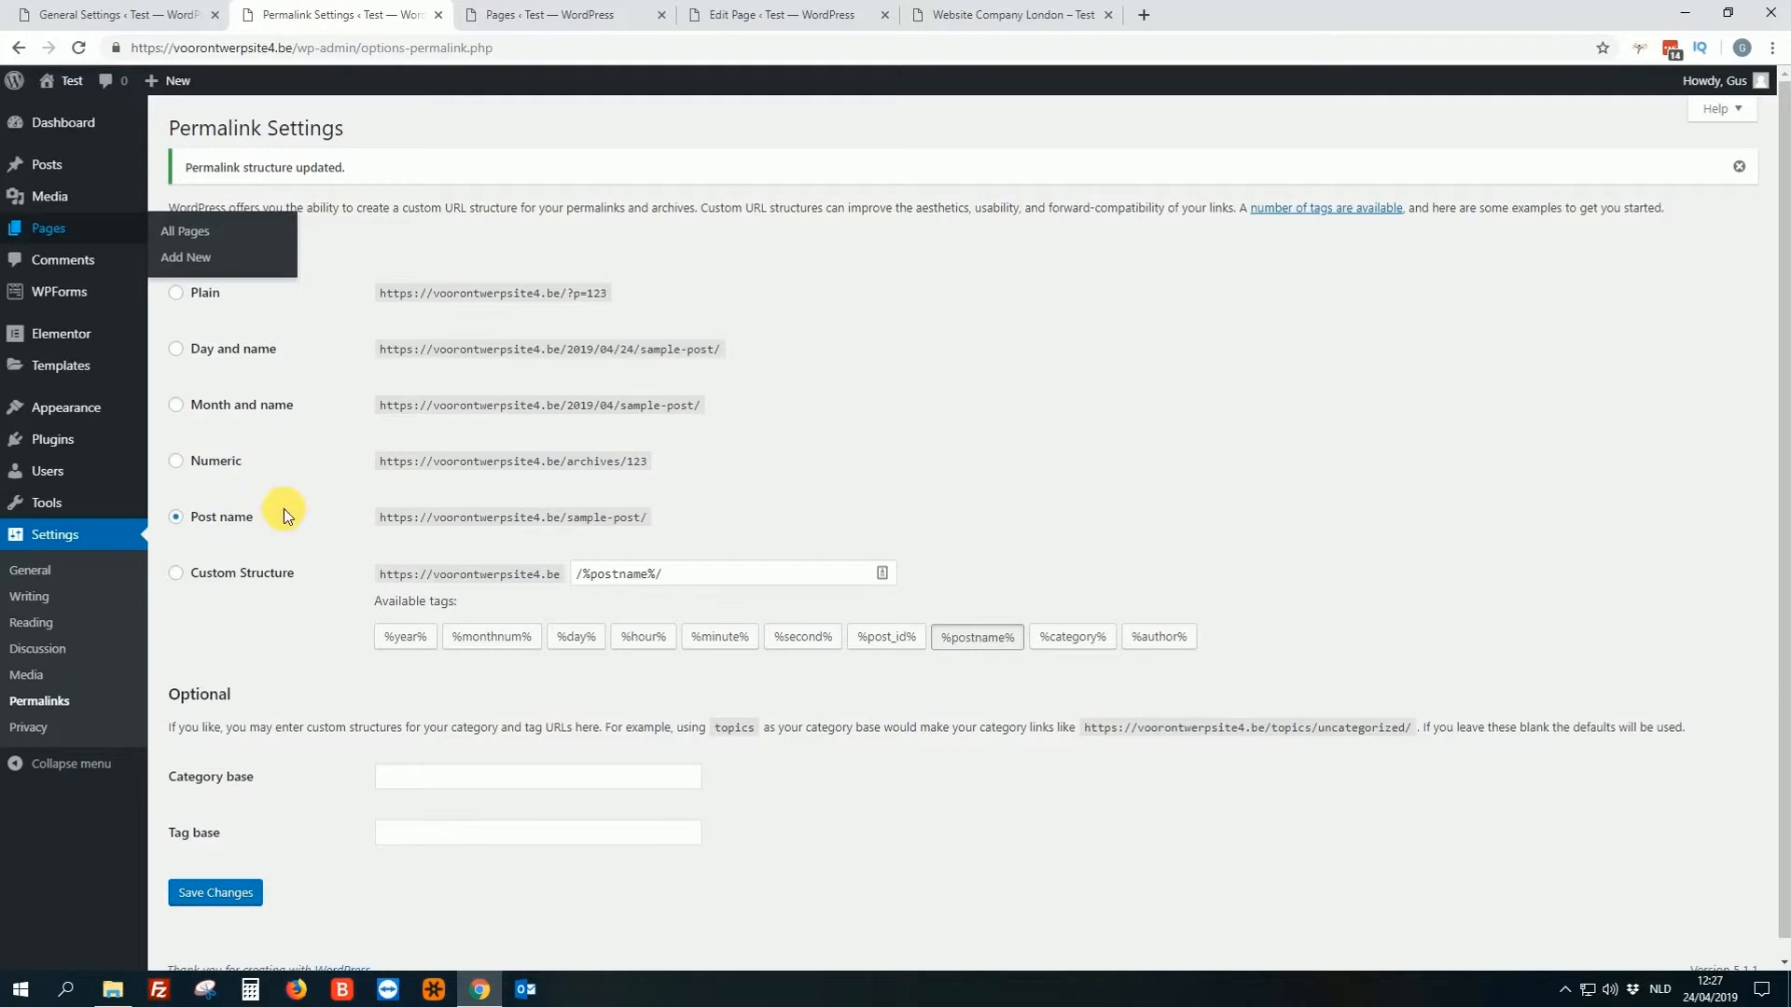
{"action": "scroll", "coordinate": [373, 545], "scroll_direction": "down", "scroll_amount": 1}
{"action": "left_click", "coordinate": [216, 874]}
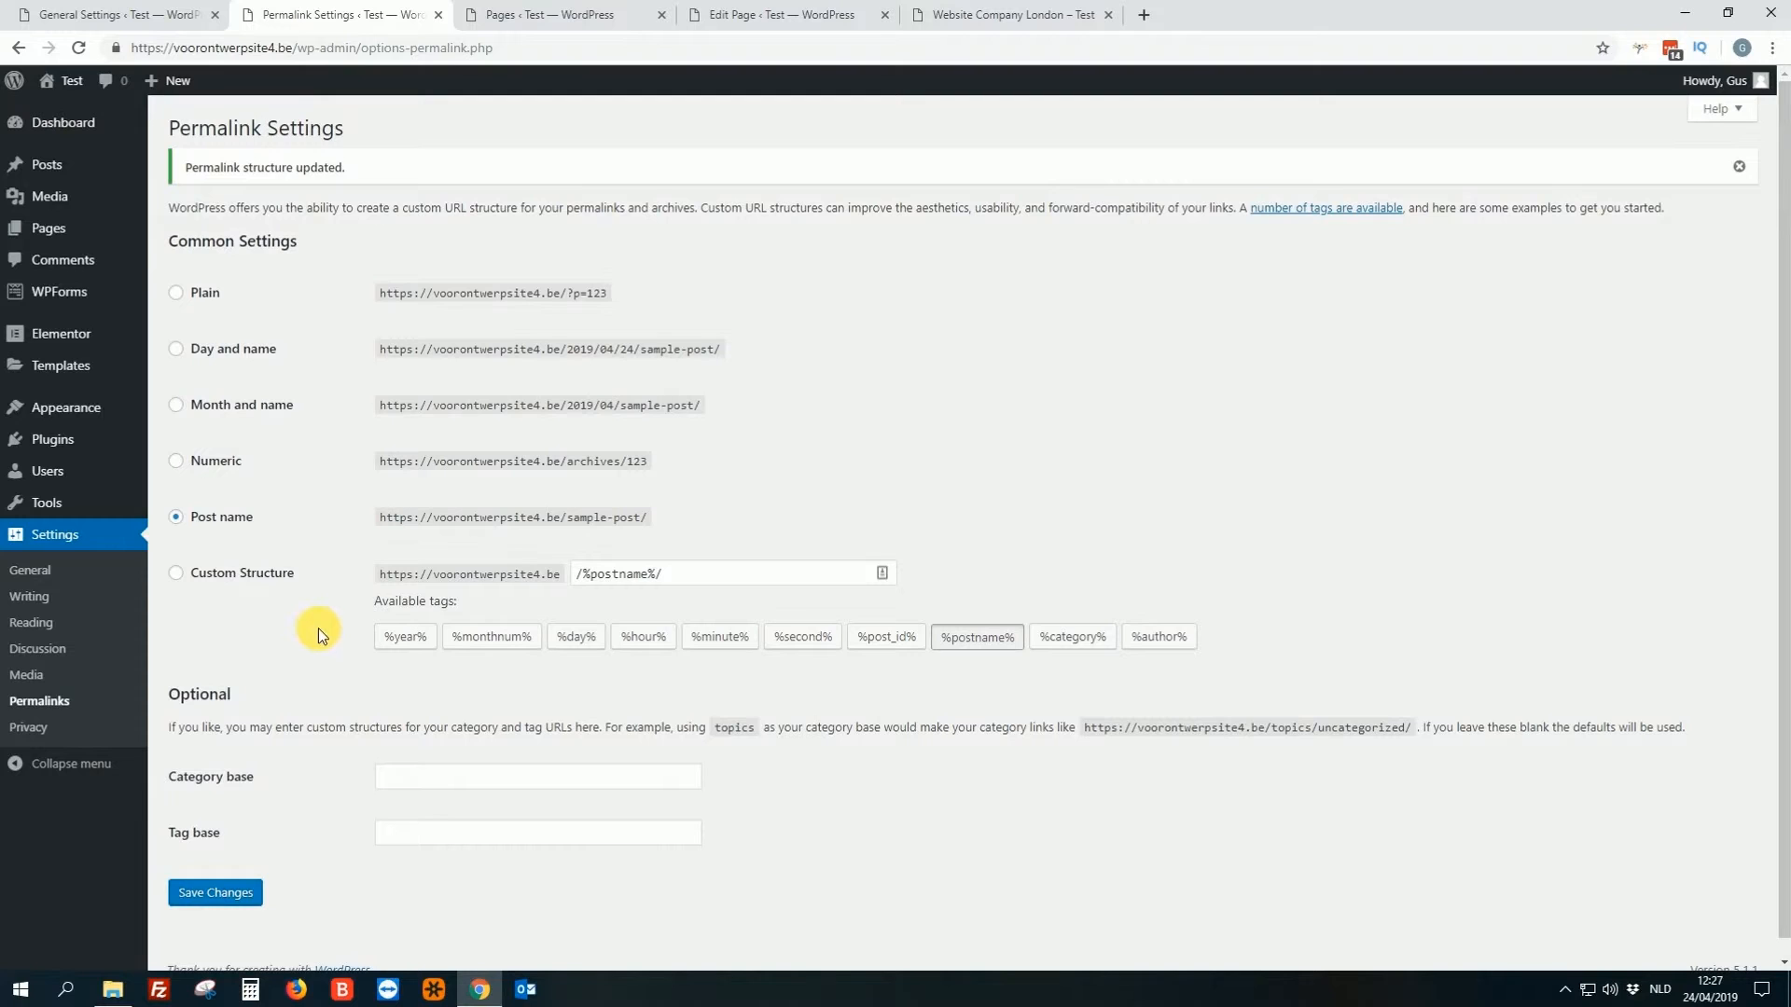
View the privacy settings and revisit the general and reading settings.
{"action": "left_click", "coordinate": [8, 730]}
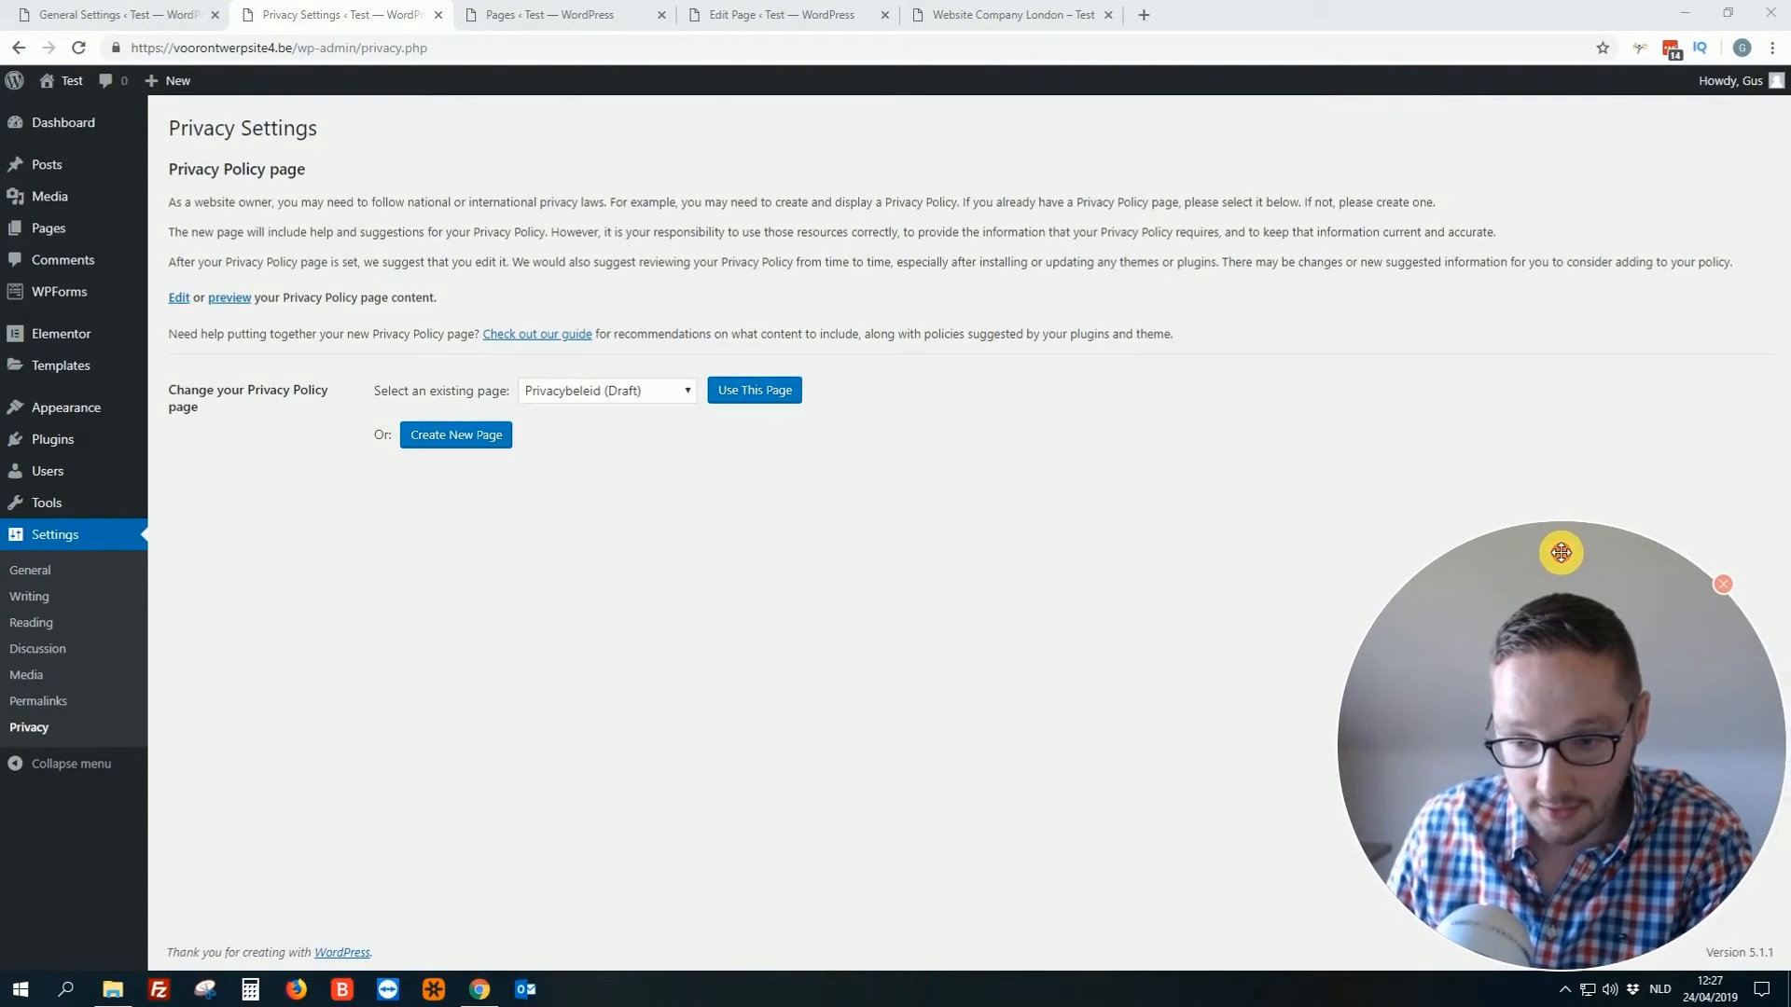
{"action": "left_click", "coordinate": [27, 570]}
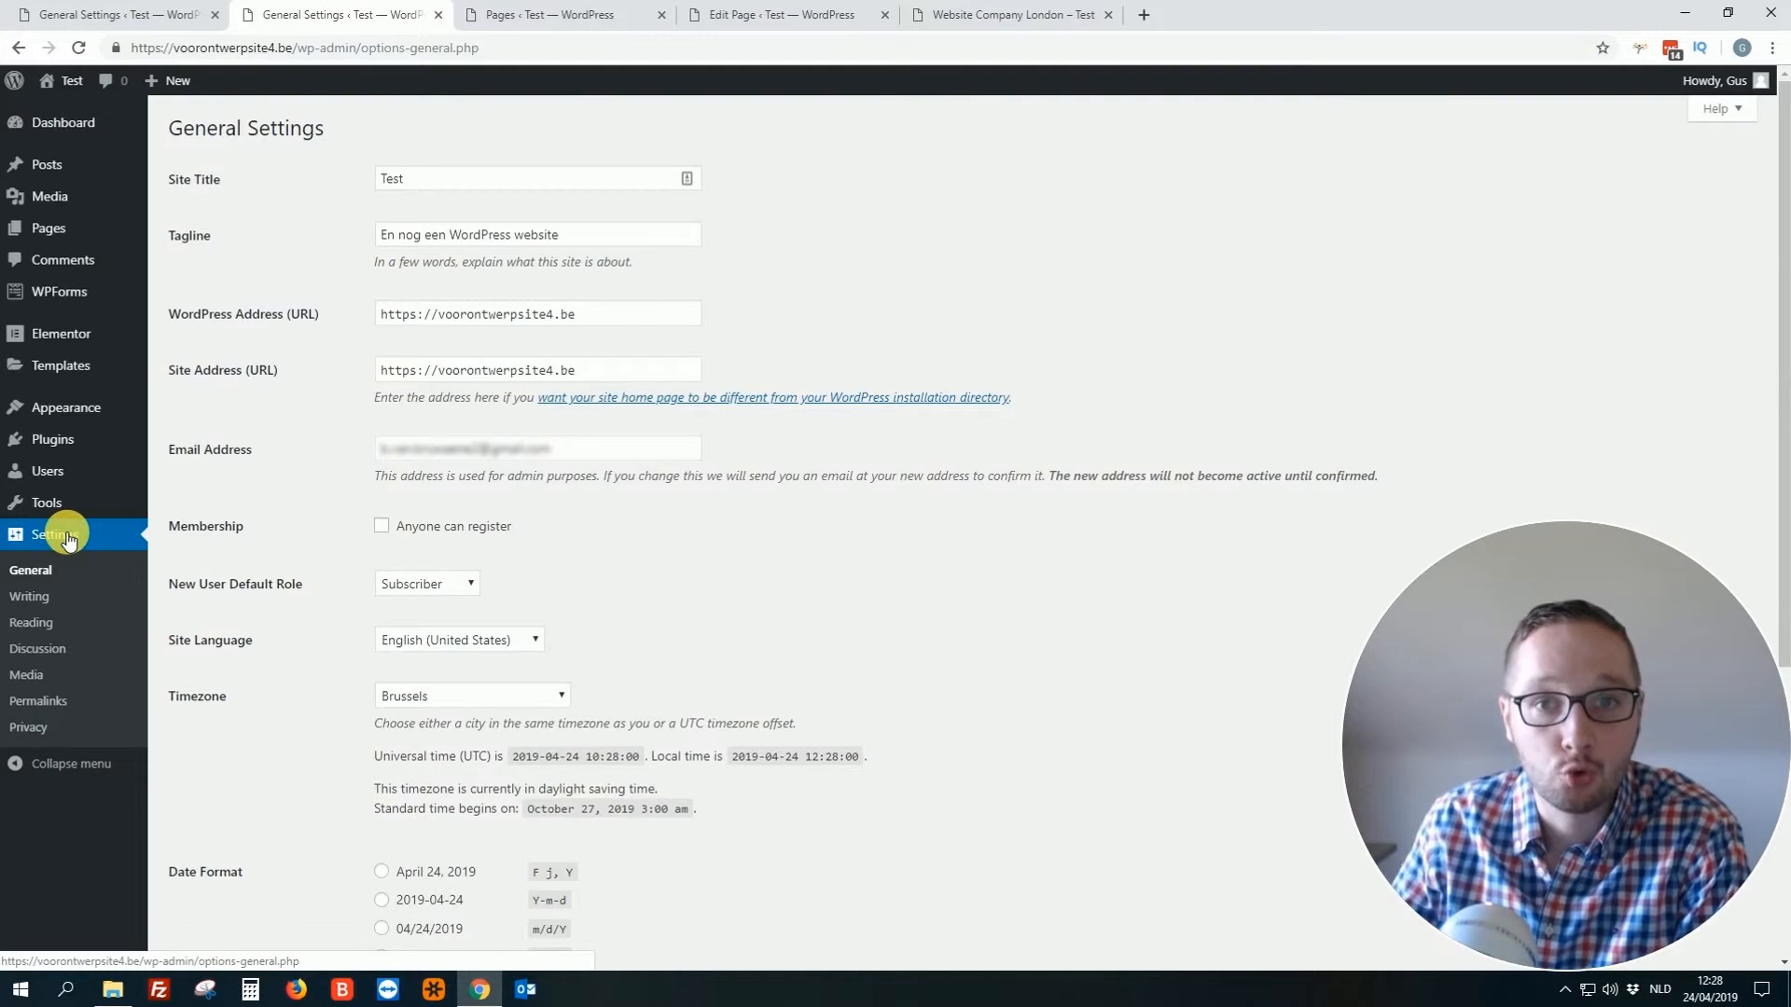
{"action": "left_click", "coordinate": [33, 622]}
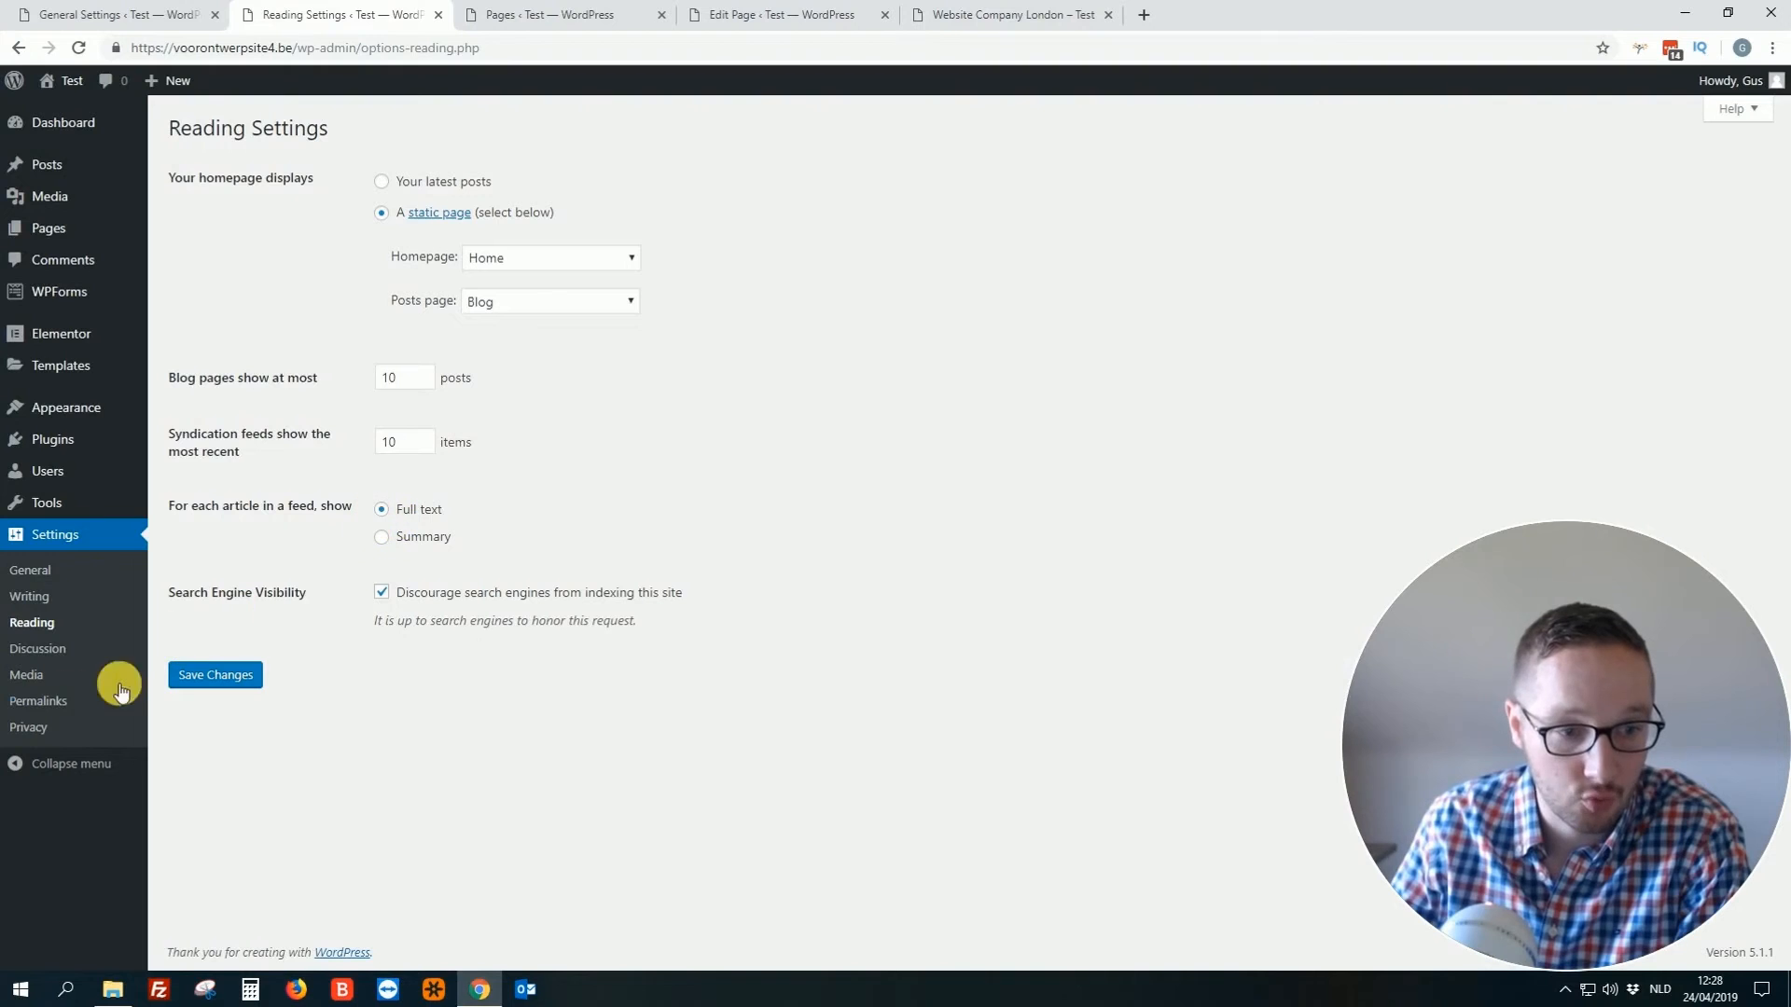
In the discussion settings, try allowing people to post comments on new articles.
{"action": "left_click", "coordinate": [78, 703]}
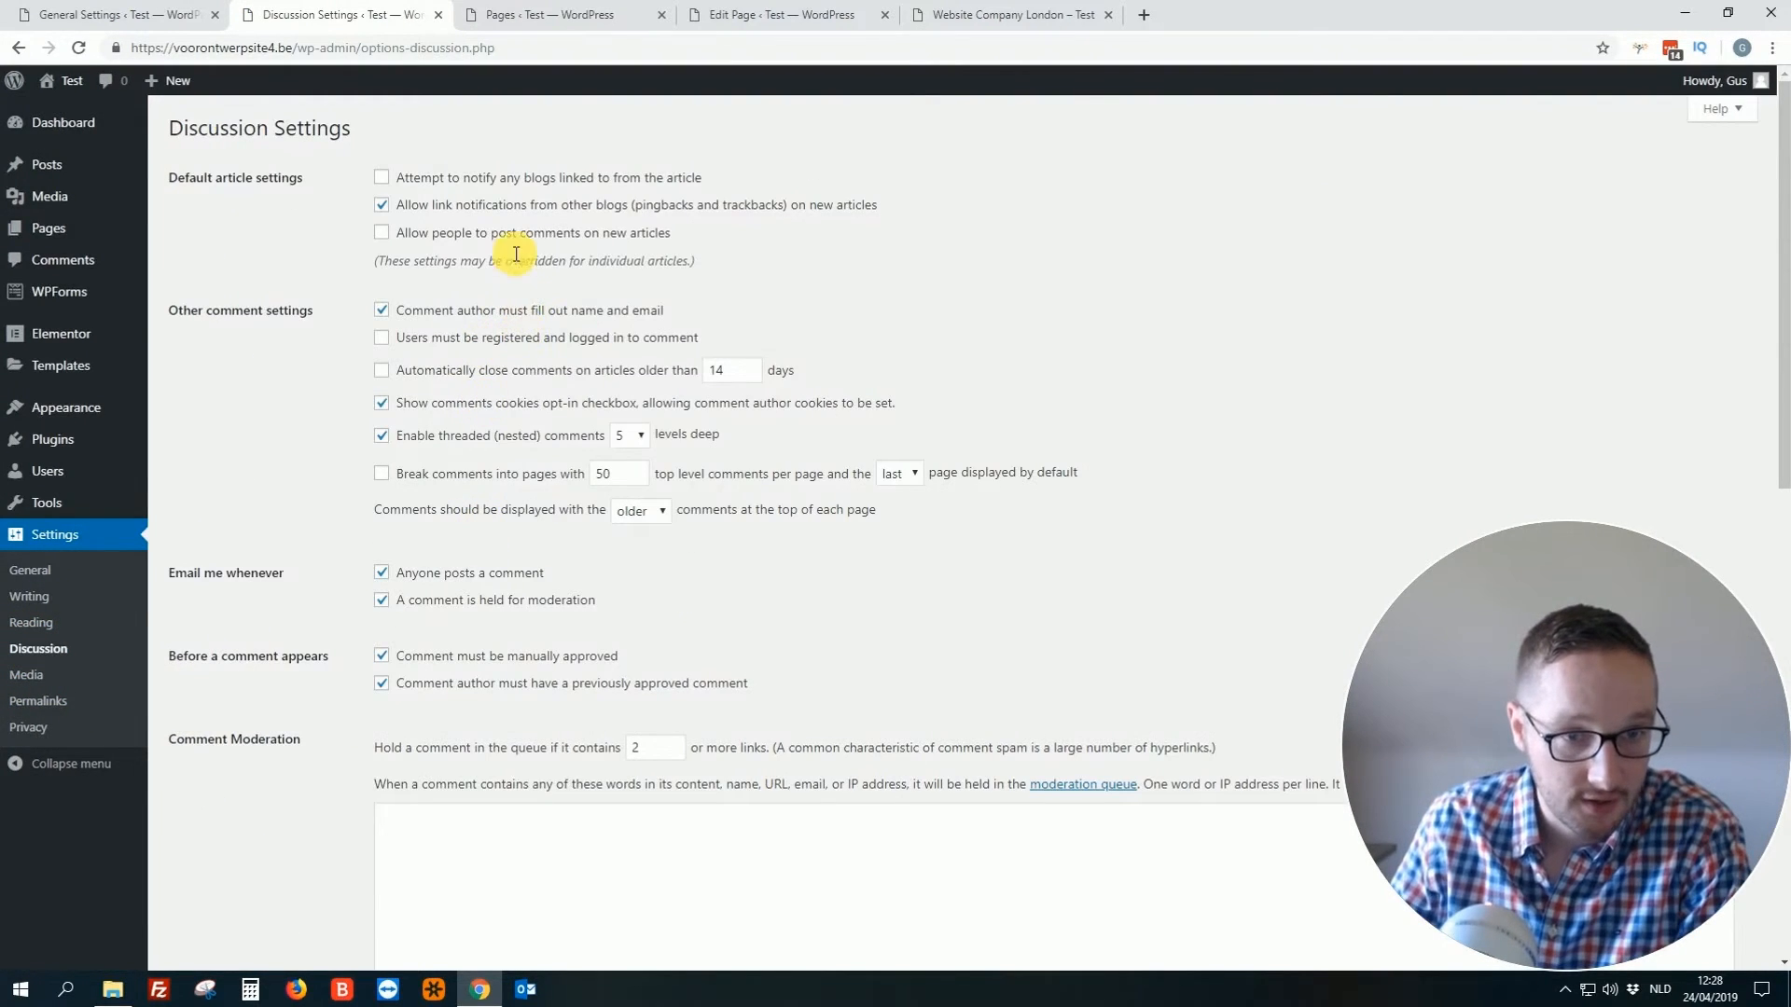
{"action": "left_click", "coordinate": [549, 235]}
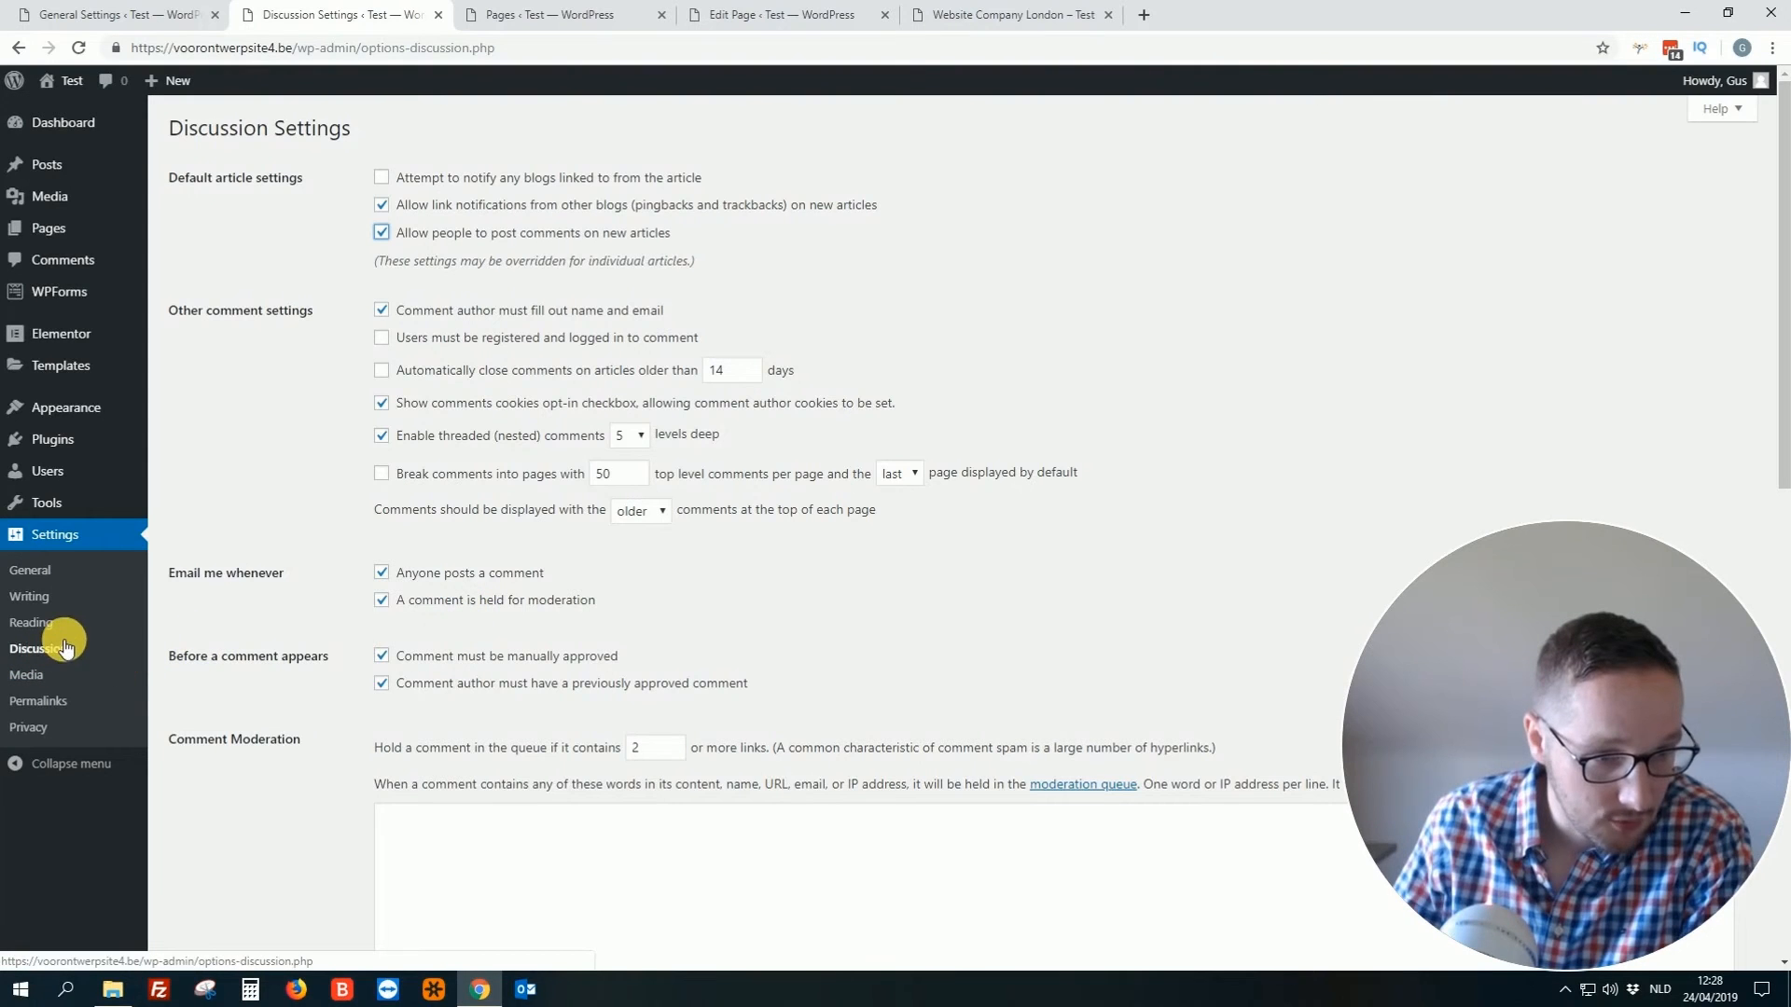
In the general settings, change the site title to Test 2 and save the changes.
{"action": "left_click", "coordinate": [28, 570]}
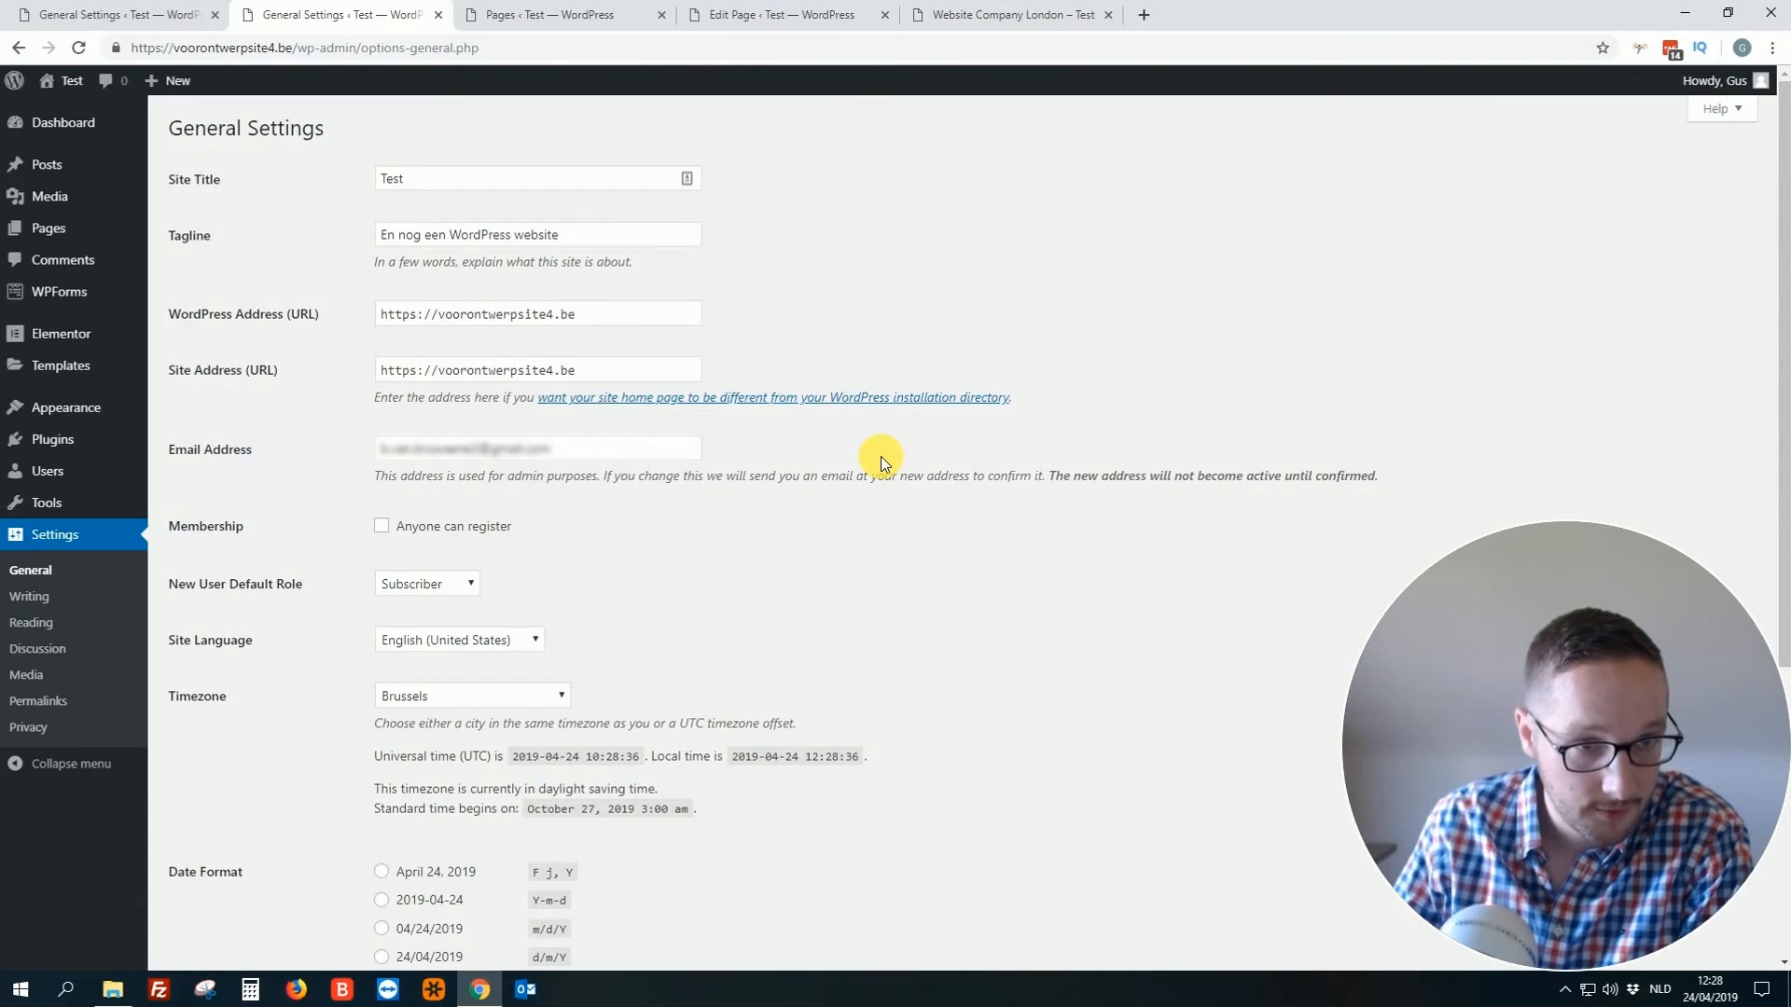
{"action": "scroll", "coordinate": [880, 456], "scroll_direction": "down", "scroll_amount": 5}
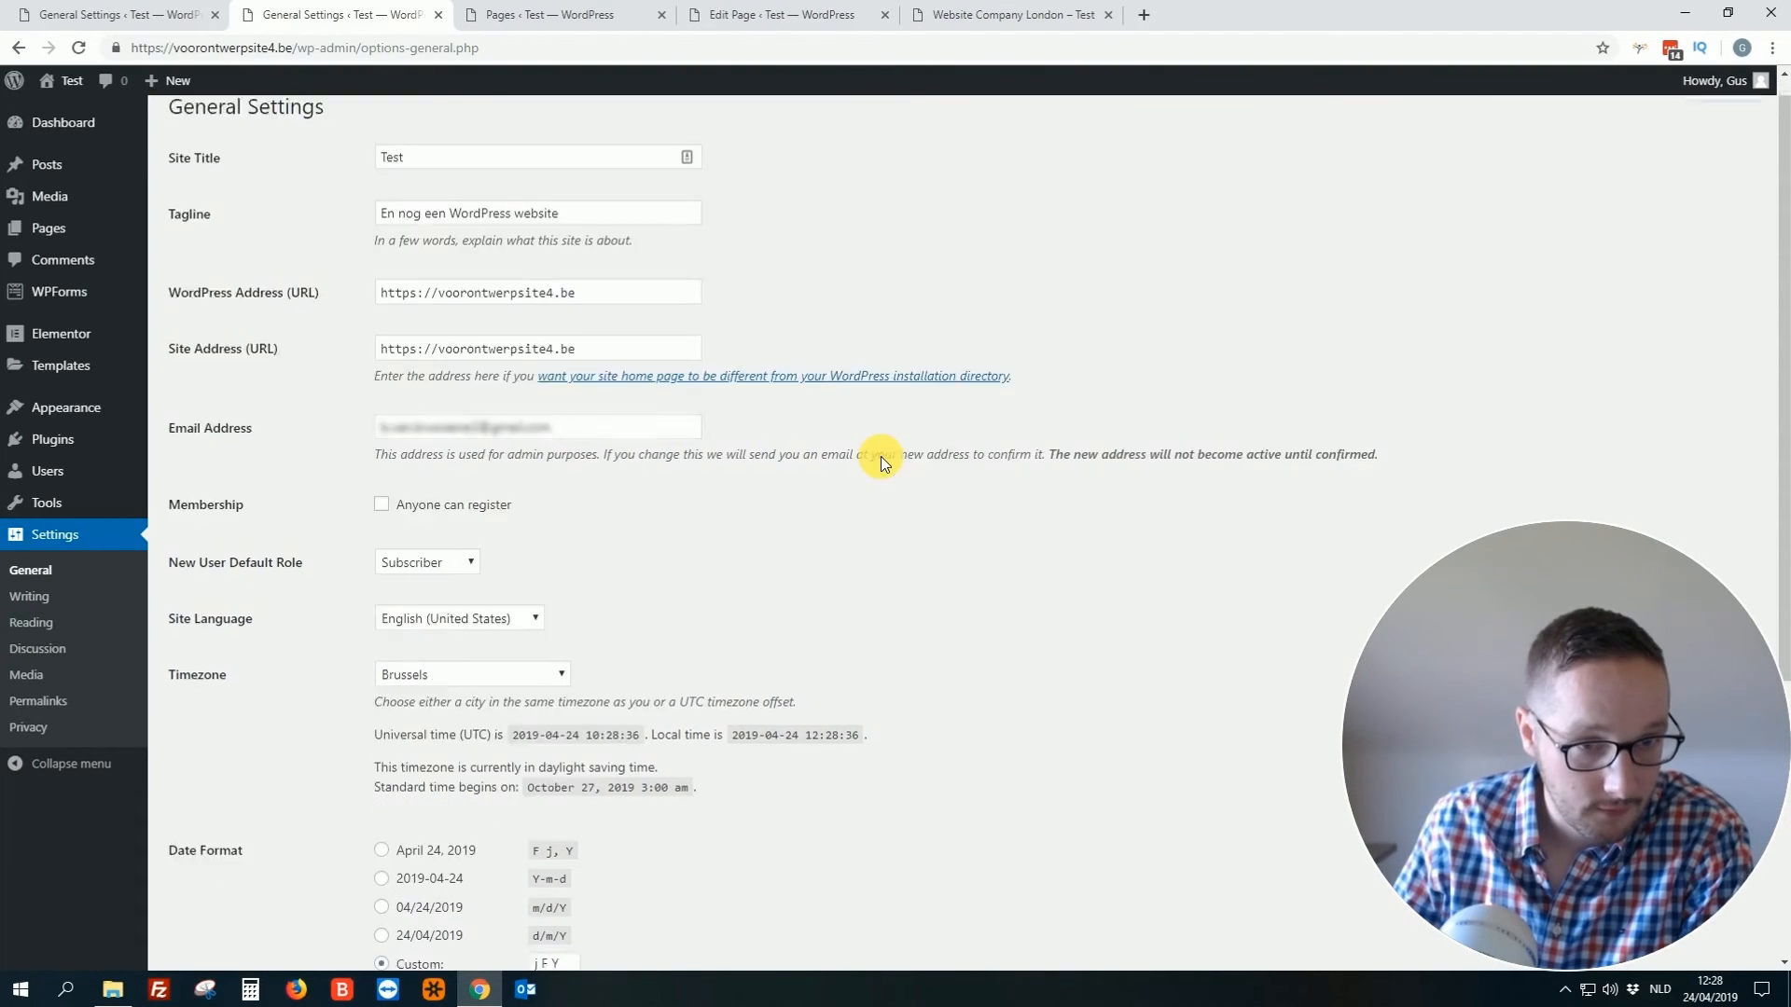
{"action": "scroll", "coordinate": [880, 456], "scroll_direction": "up", "scroll_amount": 4}
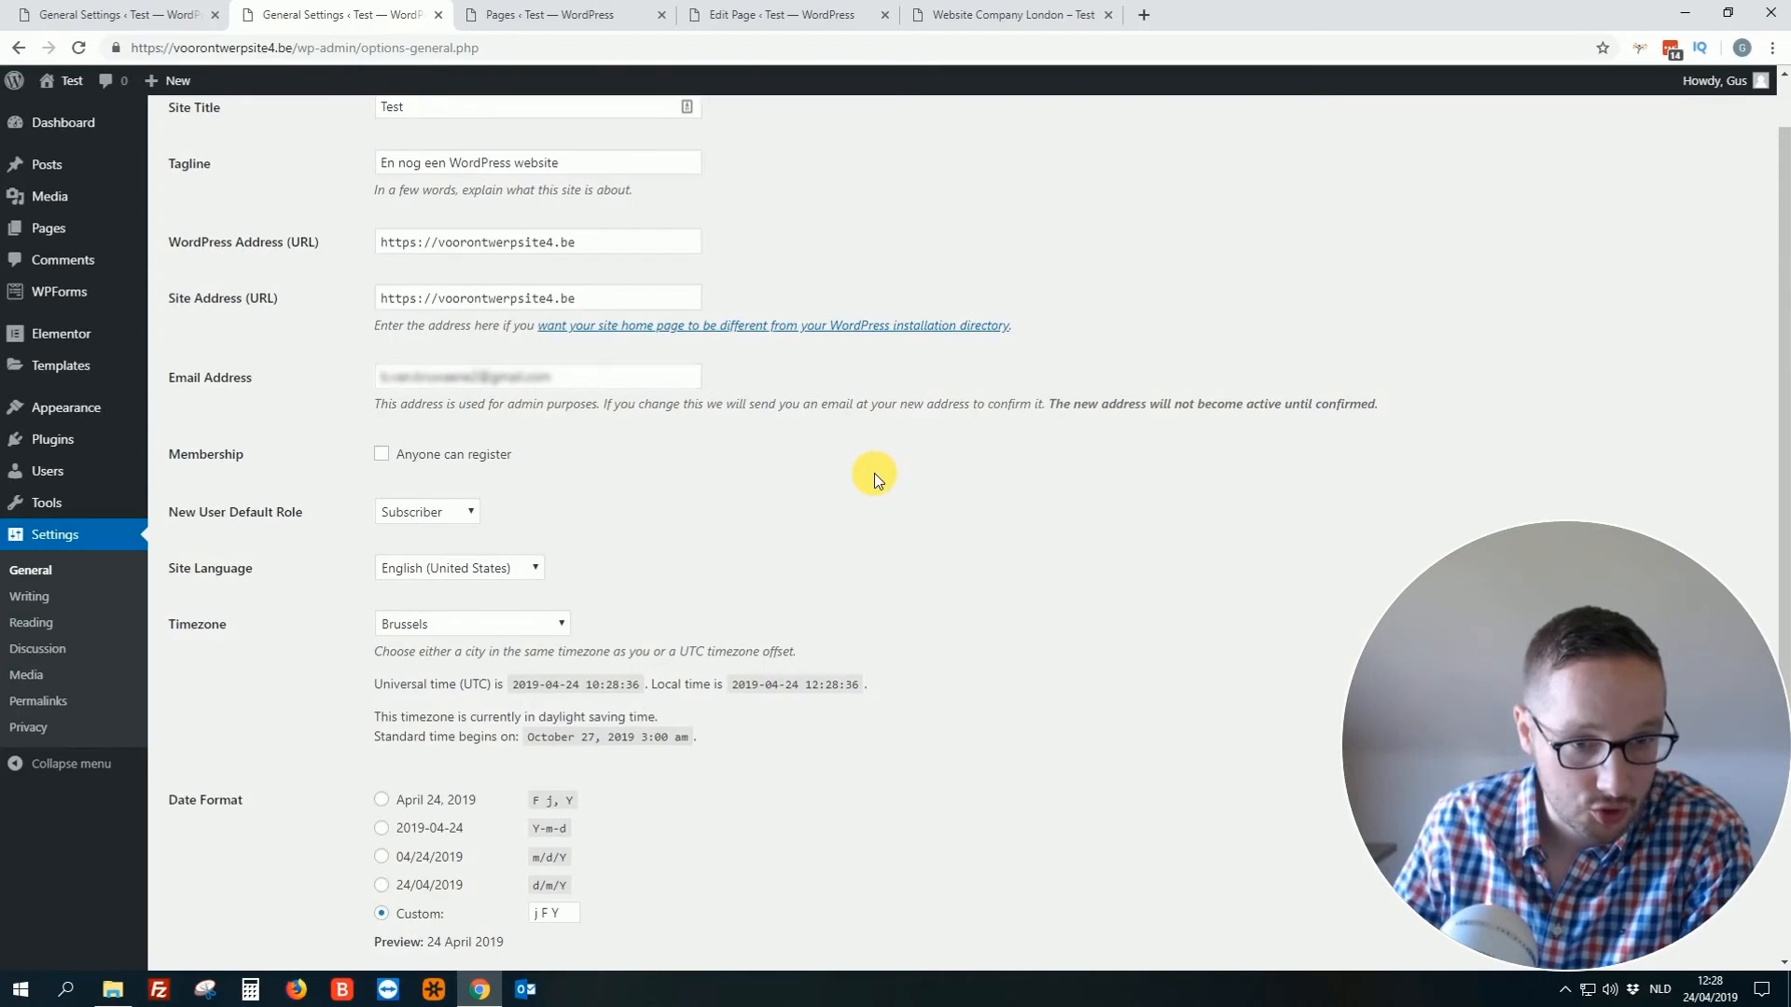
{"action": "scroll", "coordinate": [877, 471], "scroll_direction": "up", "scroll_amount": 1}
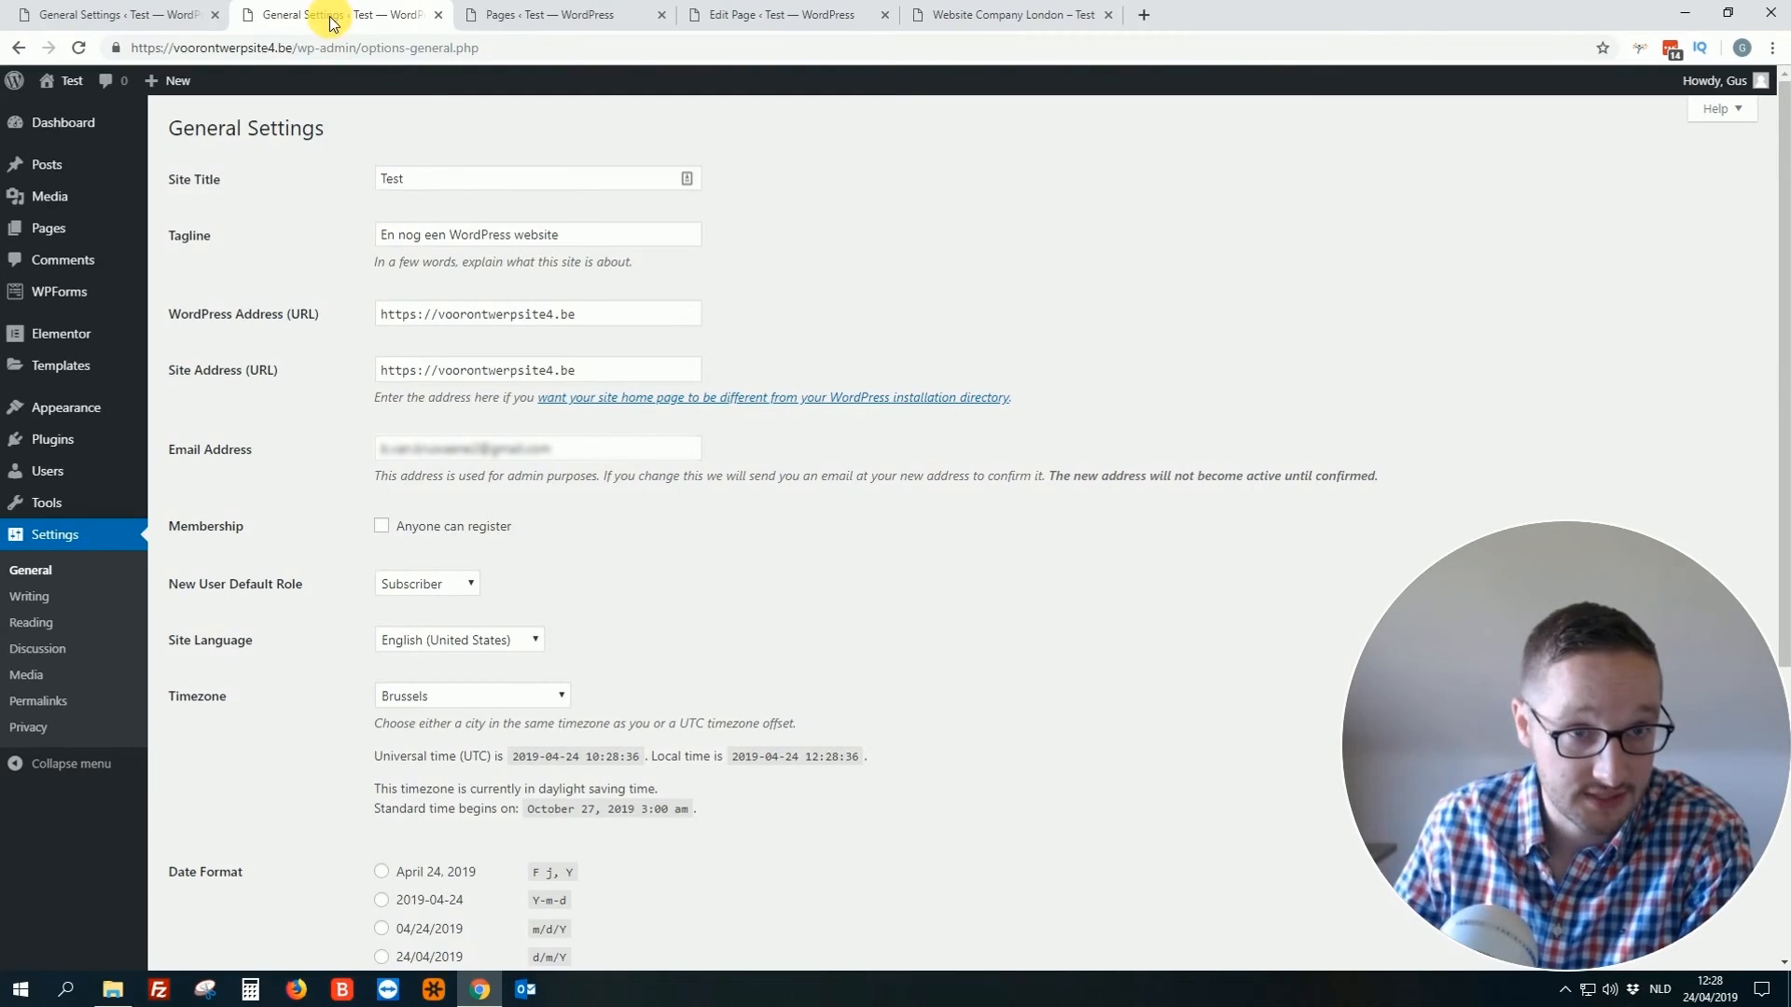
{"action": "left_click", "coordinate": [415, 175]}
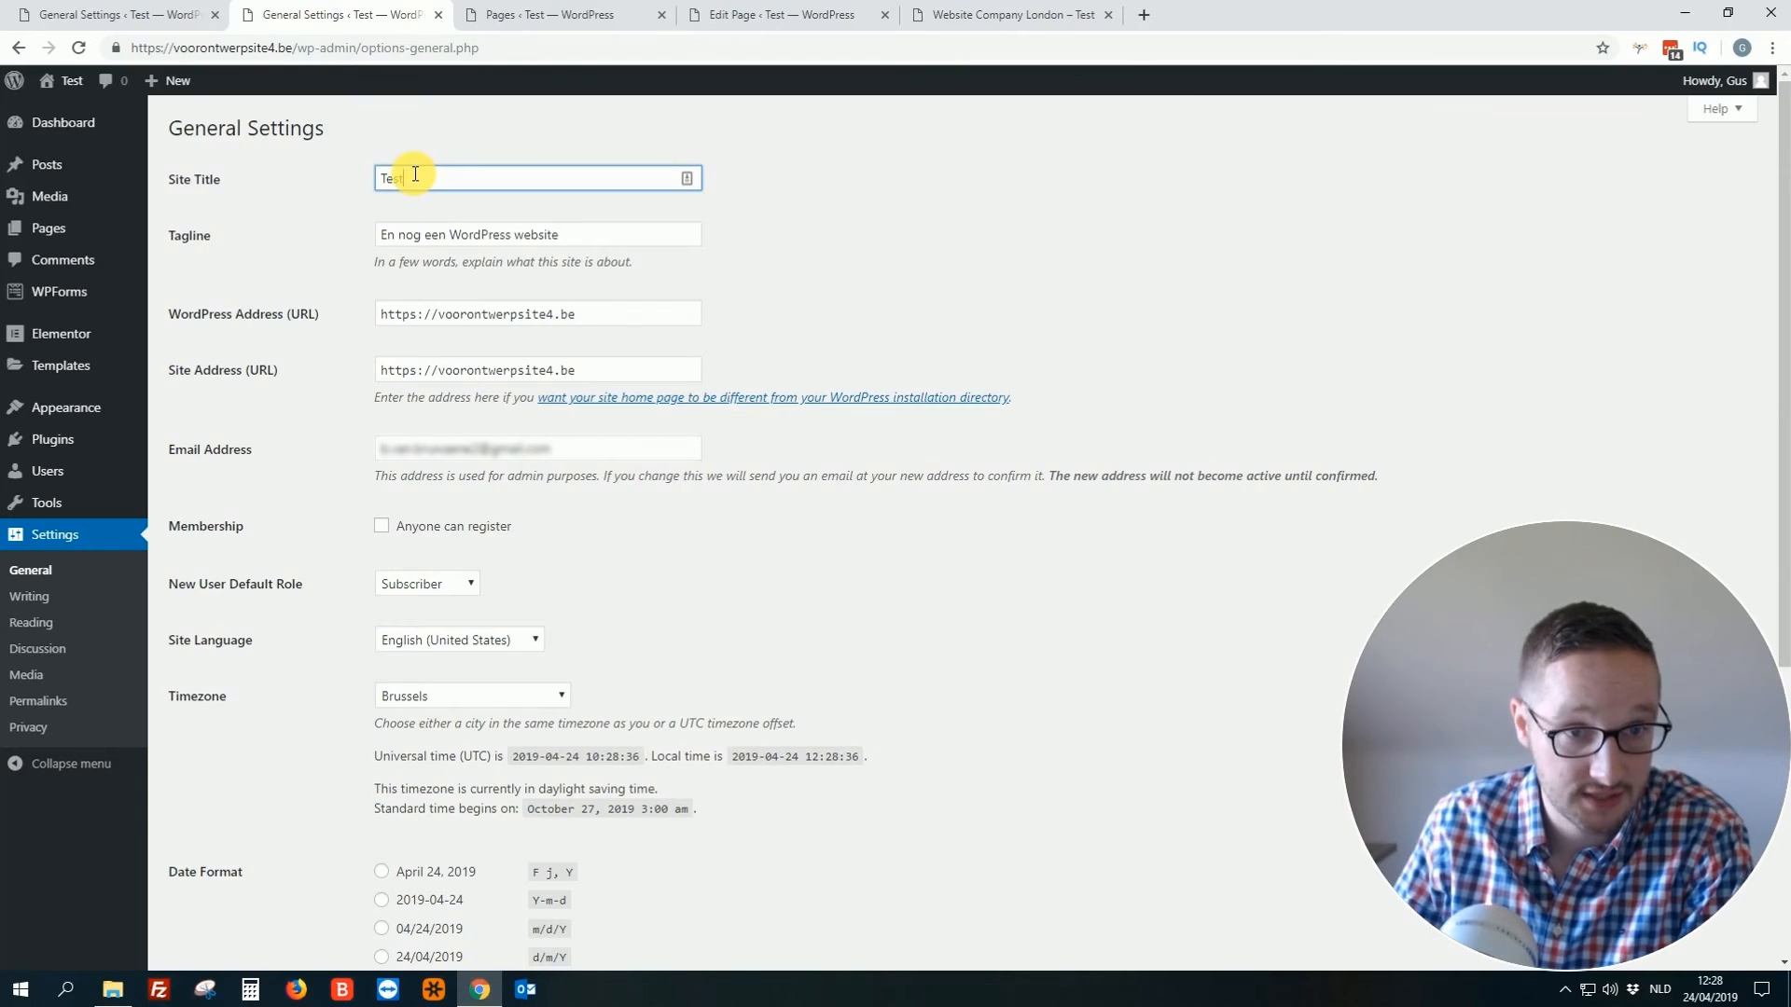
{"action": "type", "text": "2"}
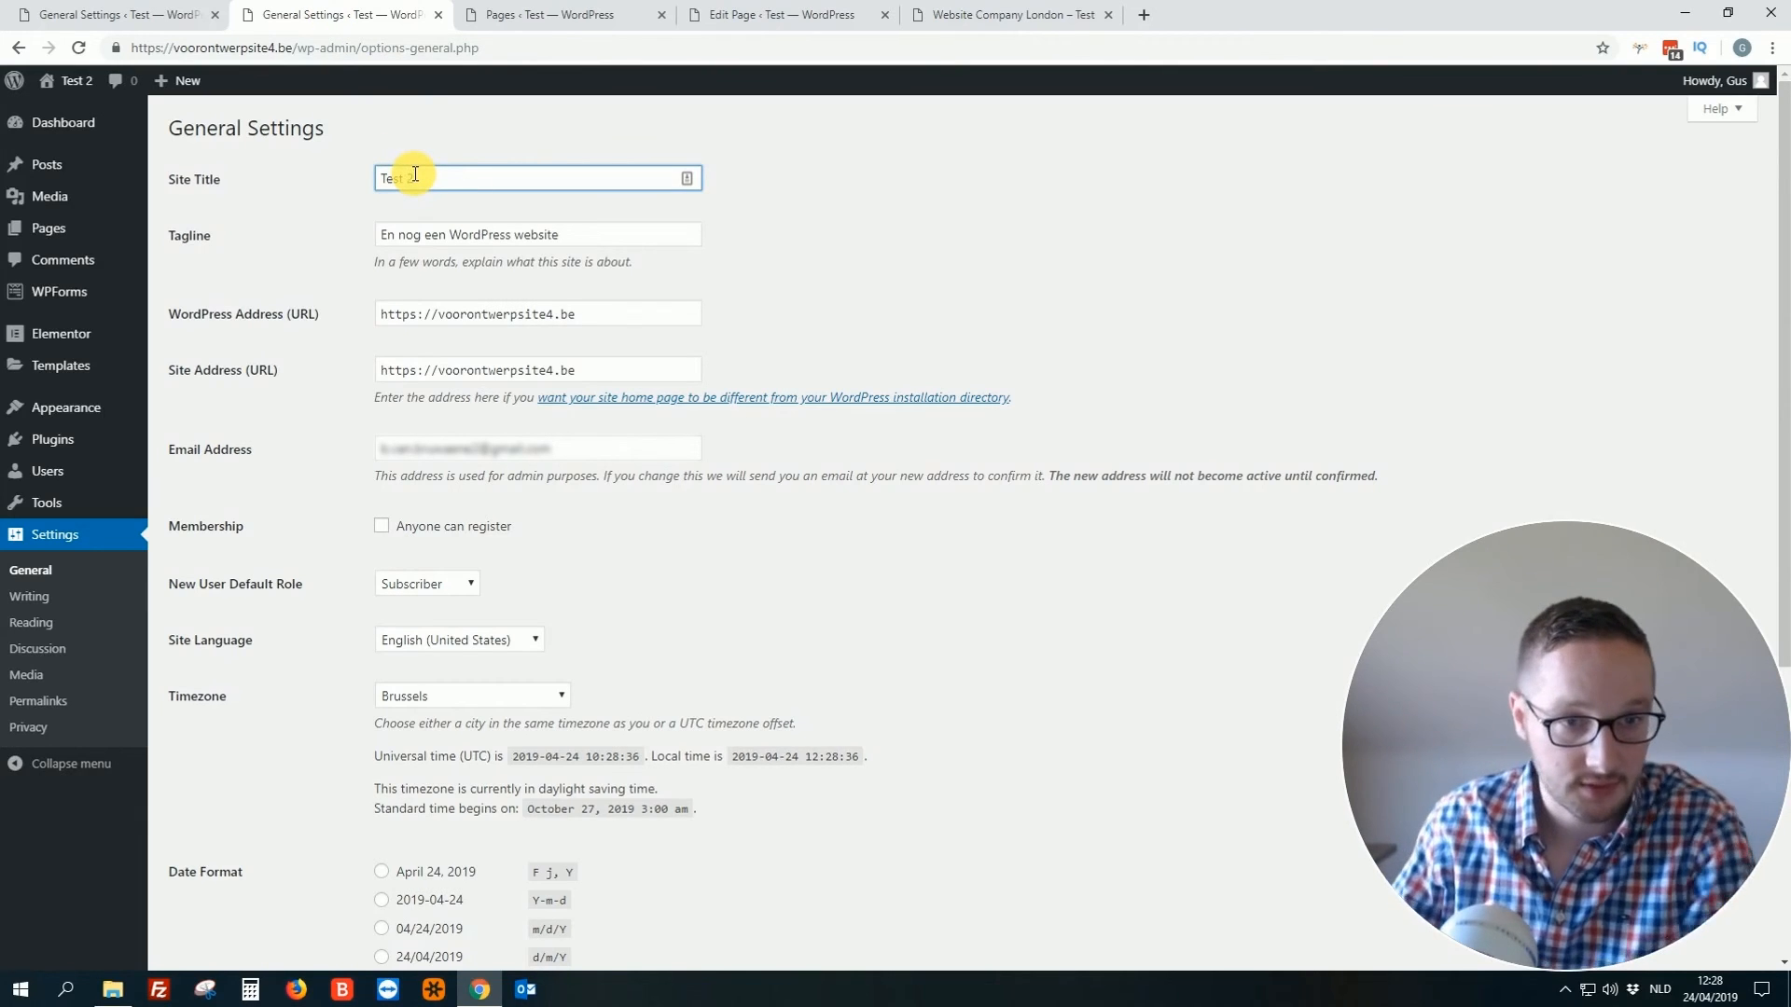
{"action": "scroll", "coordinate": [429, 713], "scroll_direction": "down", "scroll_amount": 5}
{"action": "left_click", "coordinate": [224, 871]}
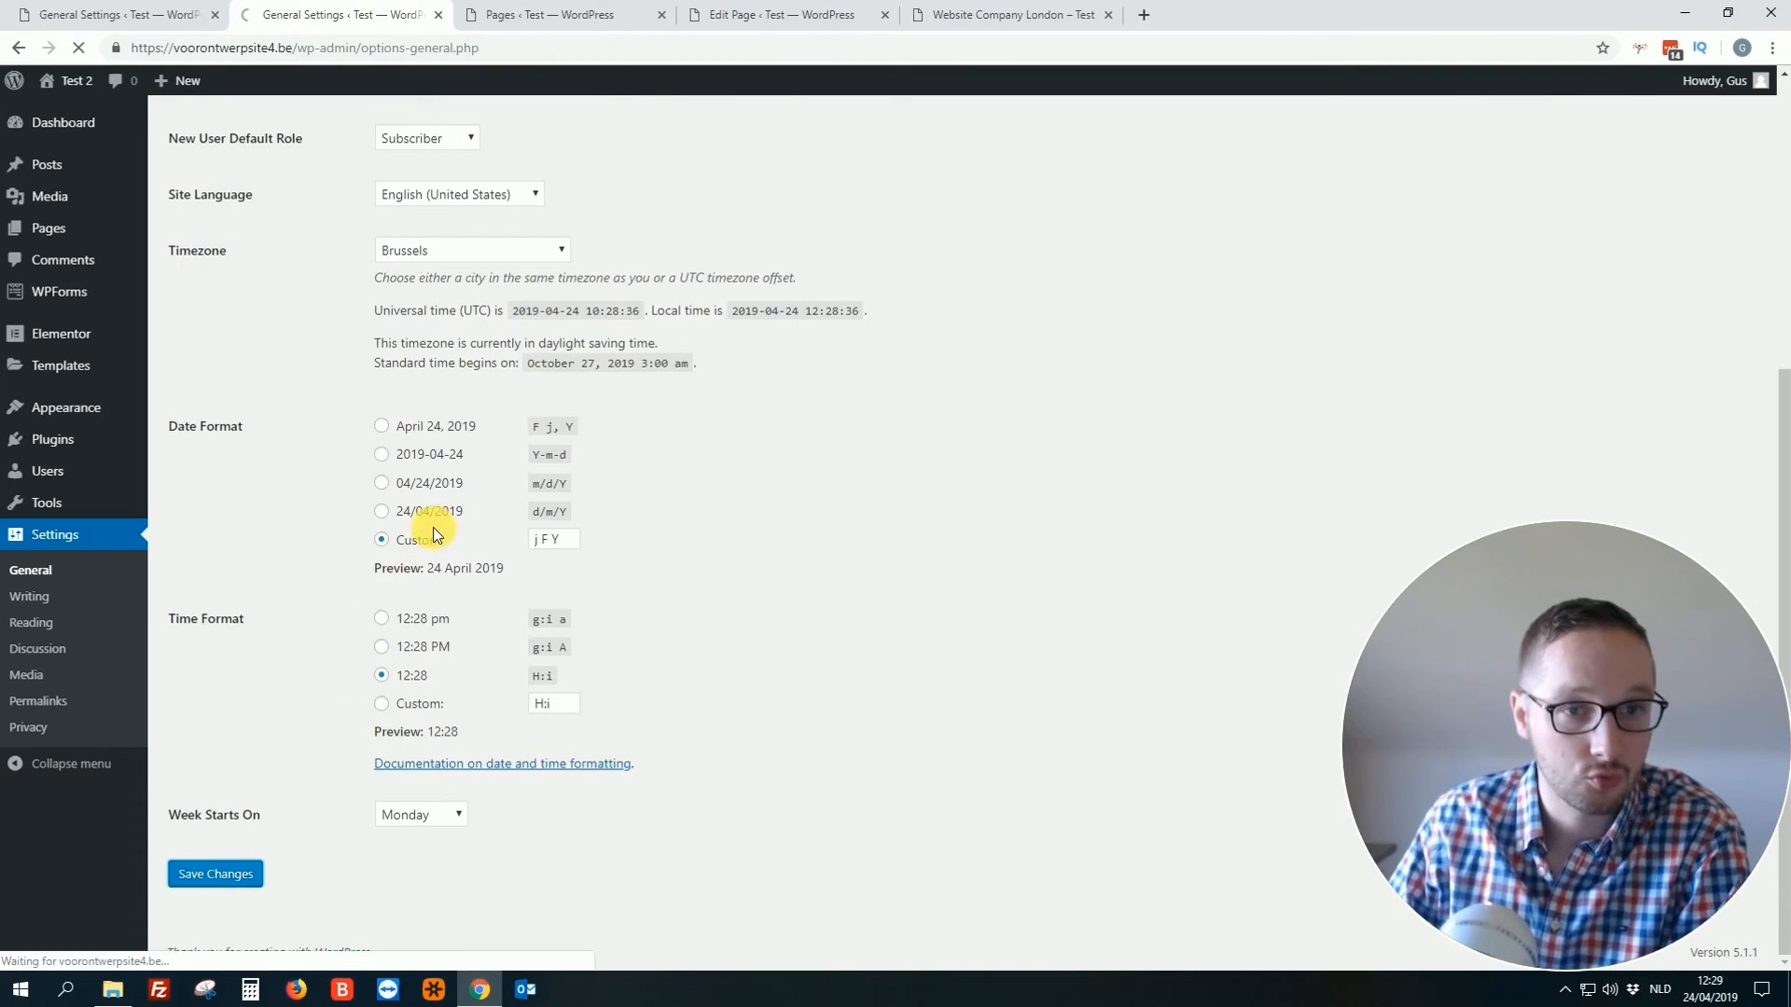